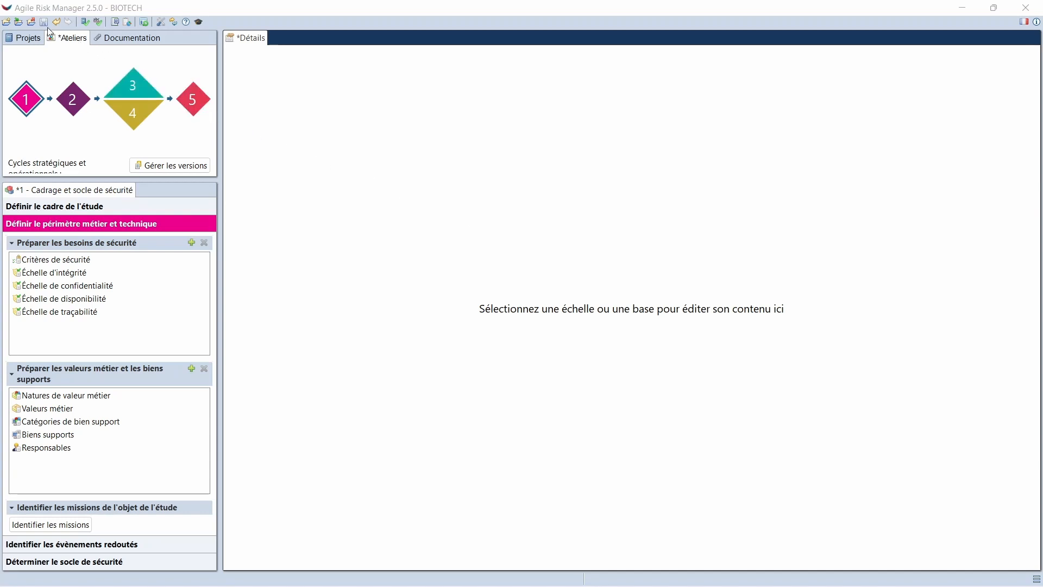
Set up a Mitre knowledge base import from the online platform, using the latest version for the Entreprise, Mobile and ICS domains
left_click(29, 22)
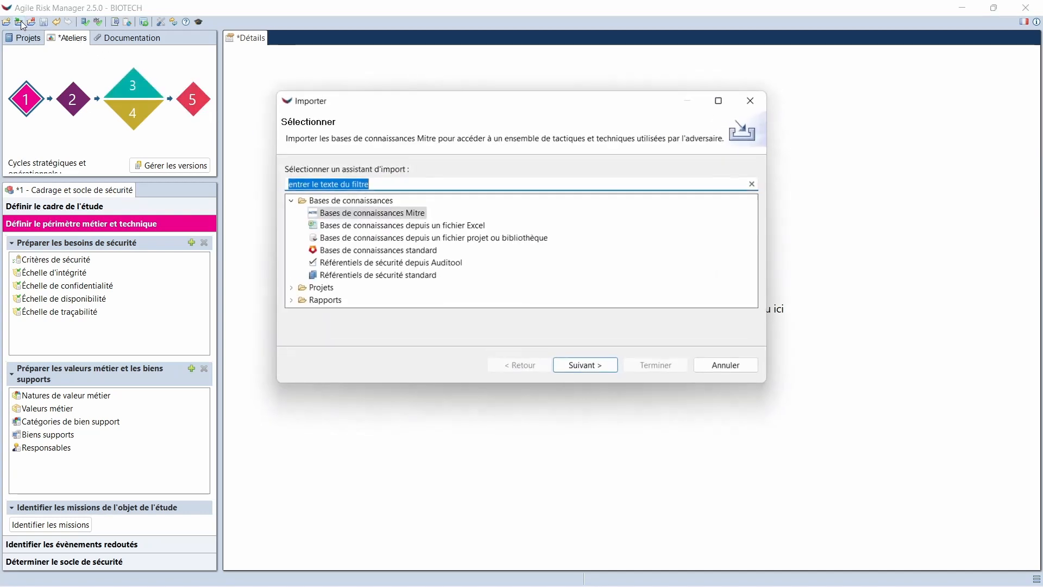
double_click(346, 213)
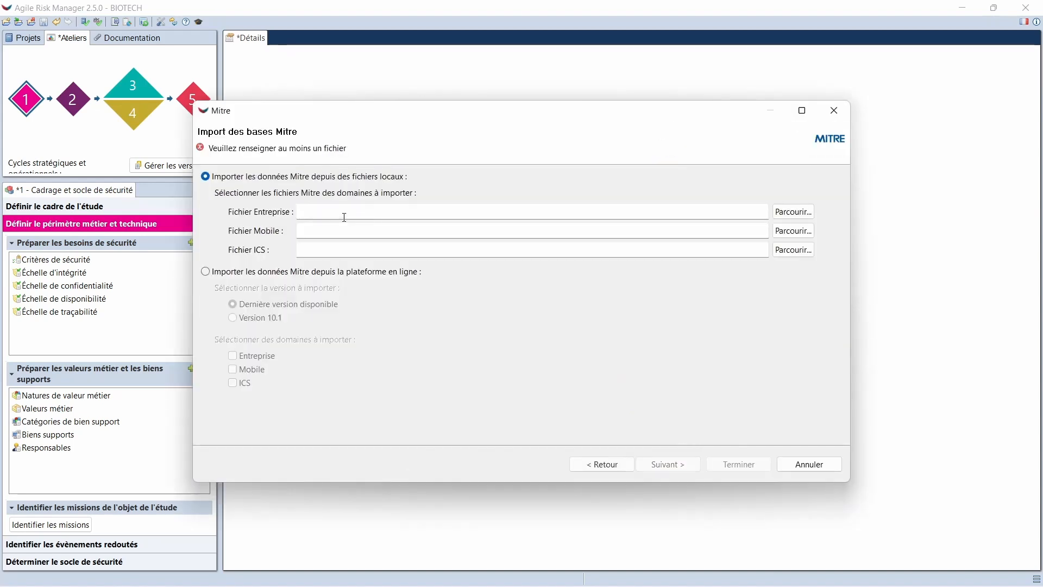
left_click(287, 275)
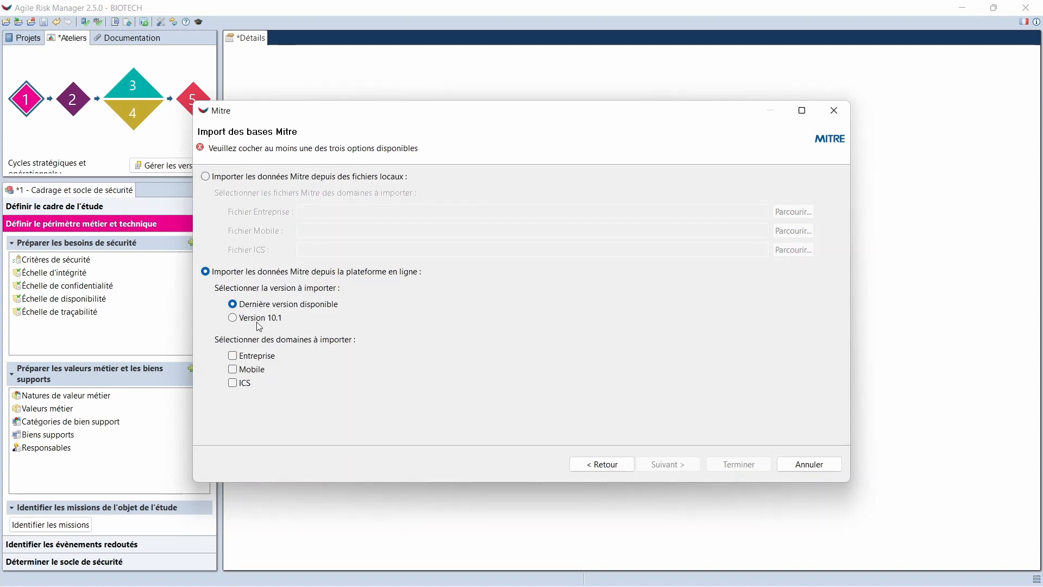
left_click(260, 359)
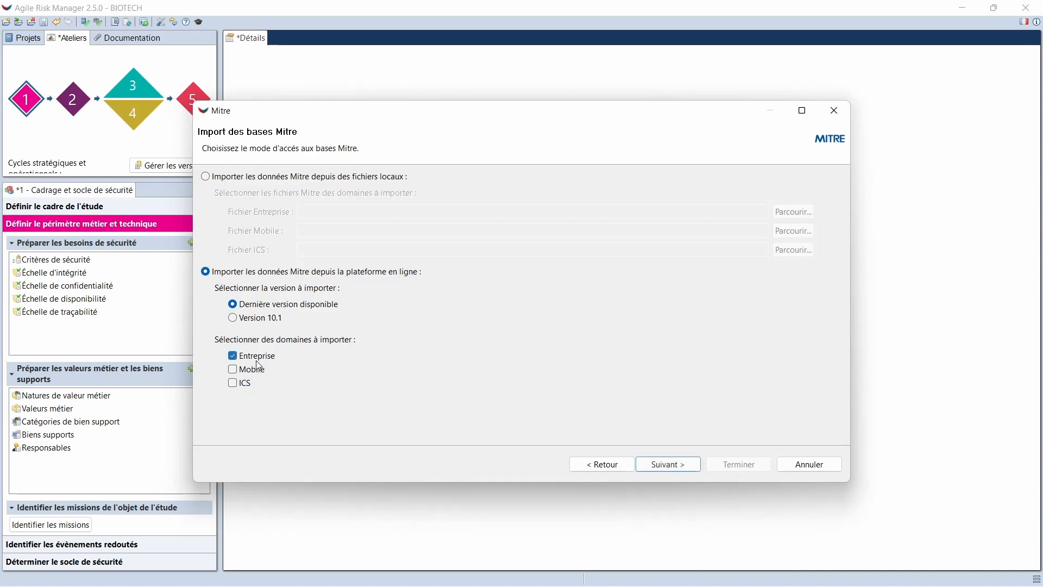
left_click(256, 369)
left_click(656, 466)
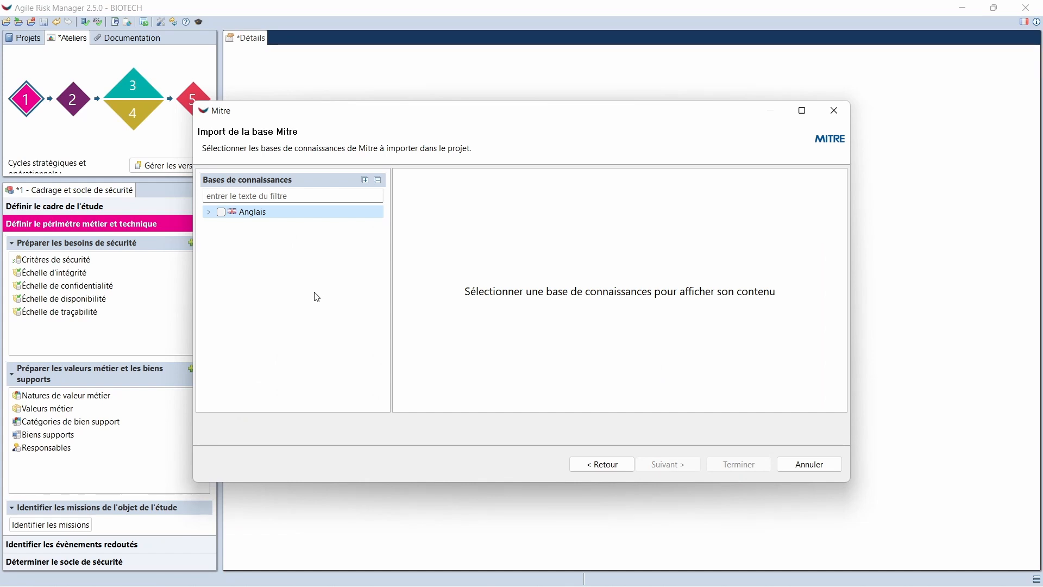
Import all the English Mitre knowledge bases, covering every Entreprise, Mobile and ICS base
left_click(220, 213)
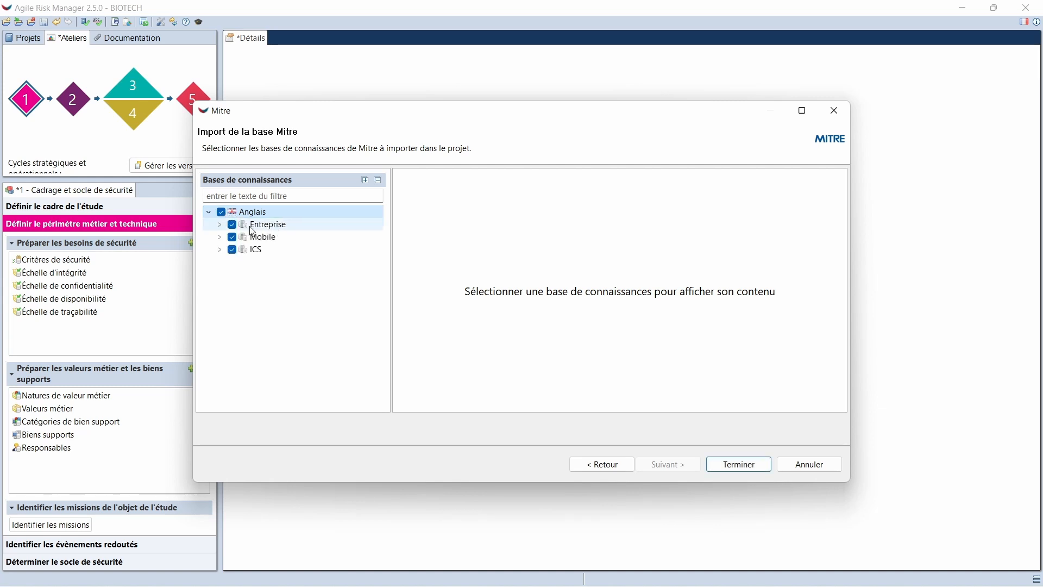
left_click(220, 225)
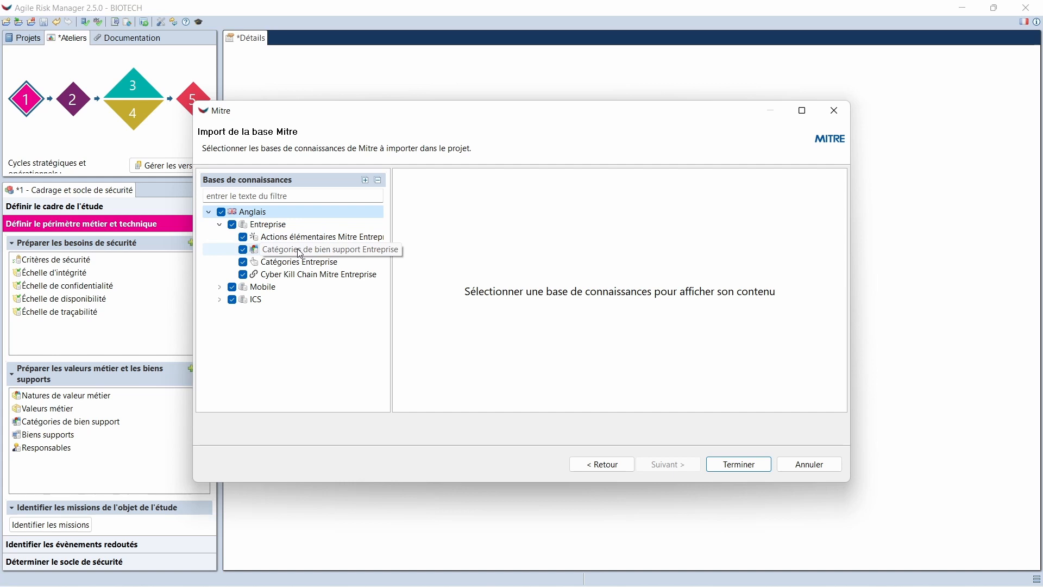
left_click(221, 288)
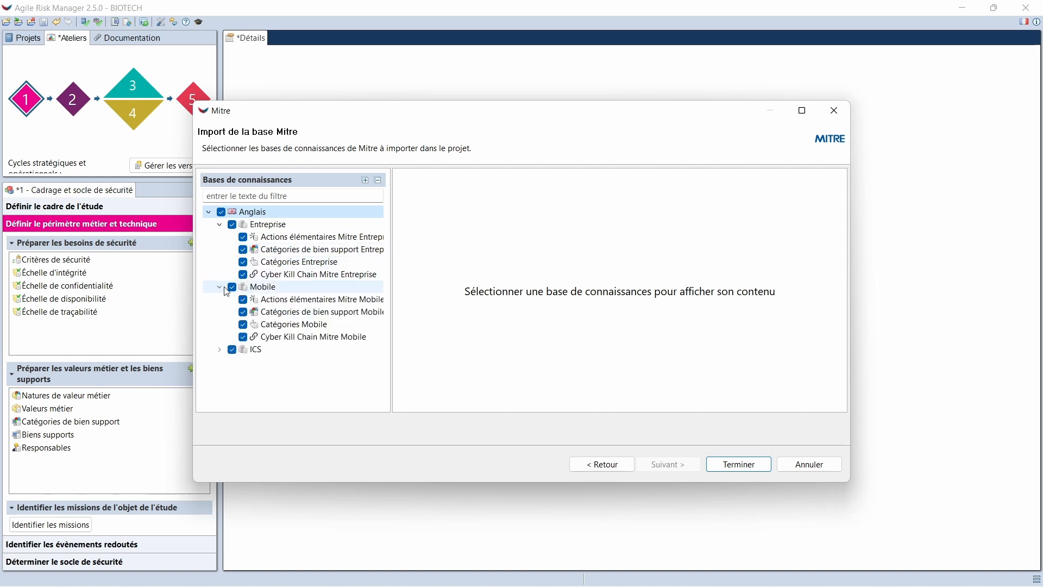
left_click(220, 350)
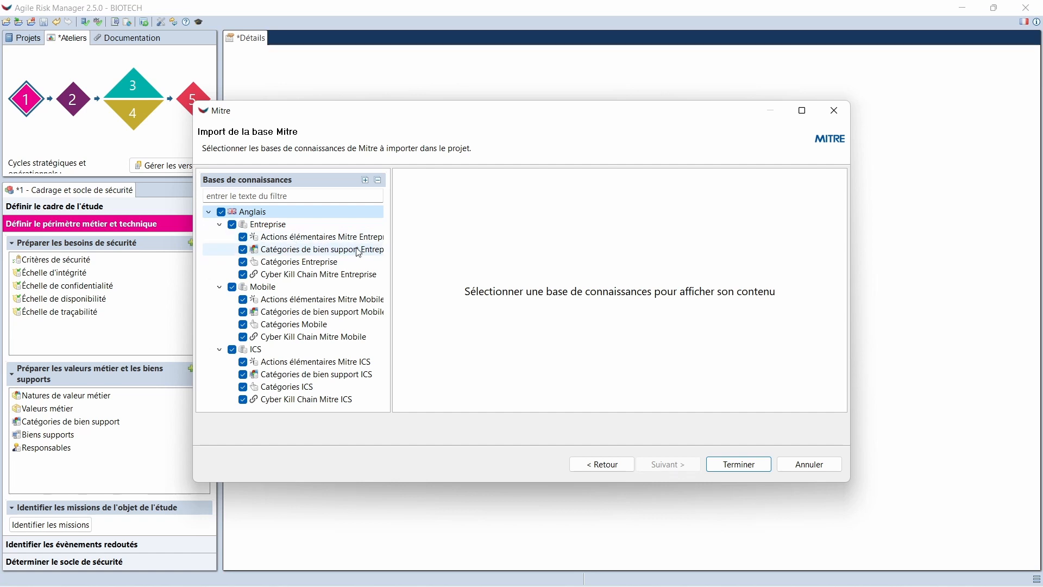
left_click(728, 464)
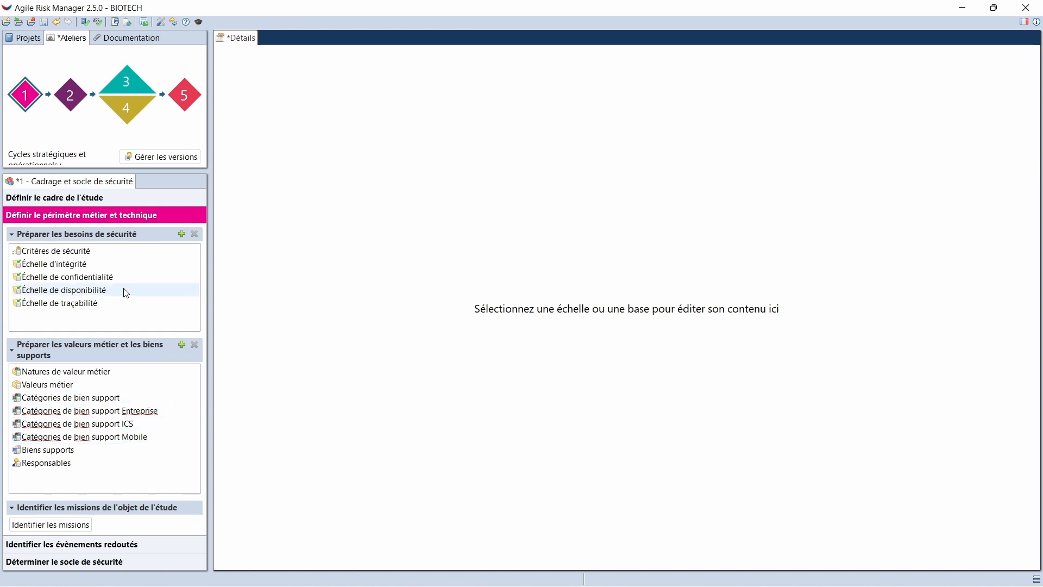
Examine the cross table linking kill chain phases to elementary action categories in workshop 4
left_click(125, 106)
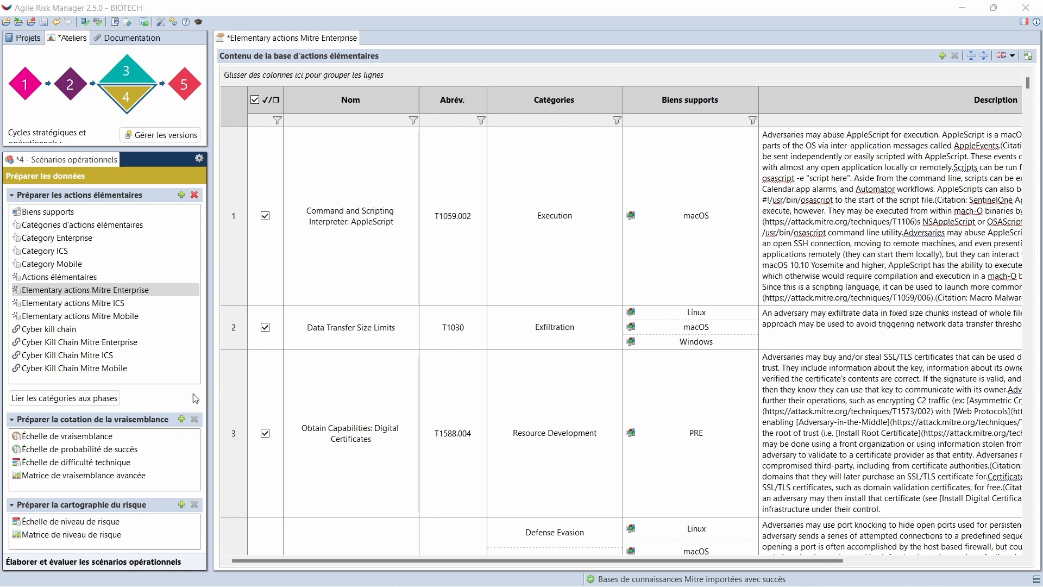
left_click(115, 404)
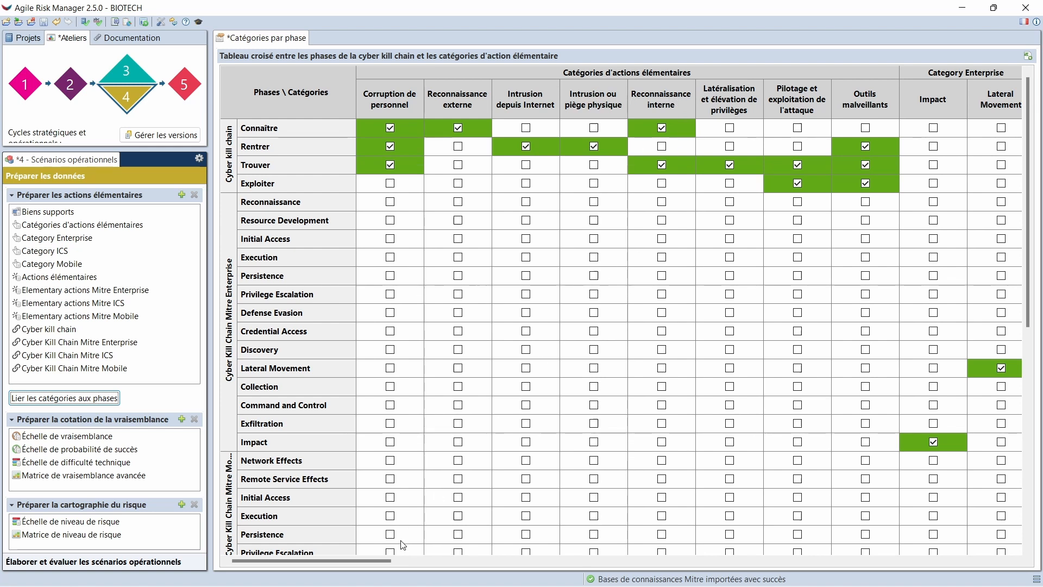
left_click_drag(400, 562, 910, 542)
left_click_drag(921, 539, 373, 544)
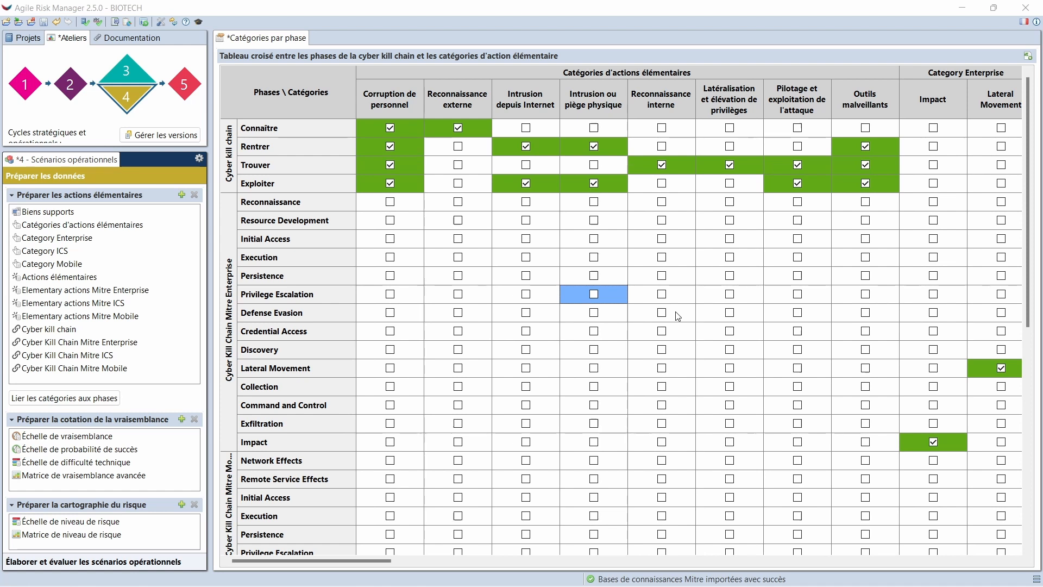
Associate the Cyber Kill Chain Mitre Enterprise phases with the reference Cyber kill chain, and review the updated categories-by-phase table
left_click(179, 347)
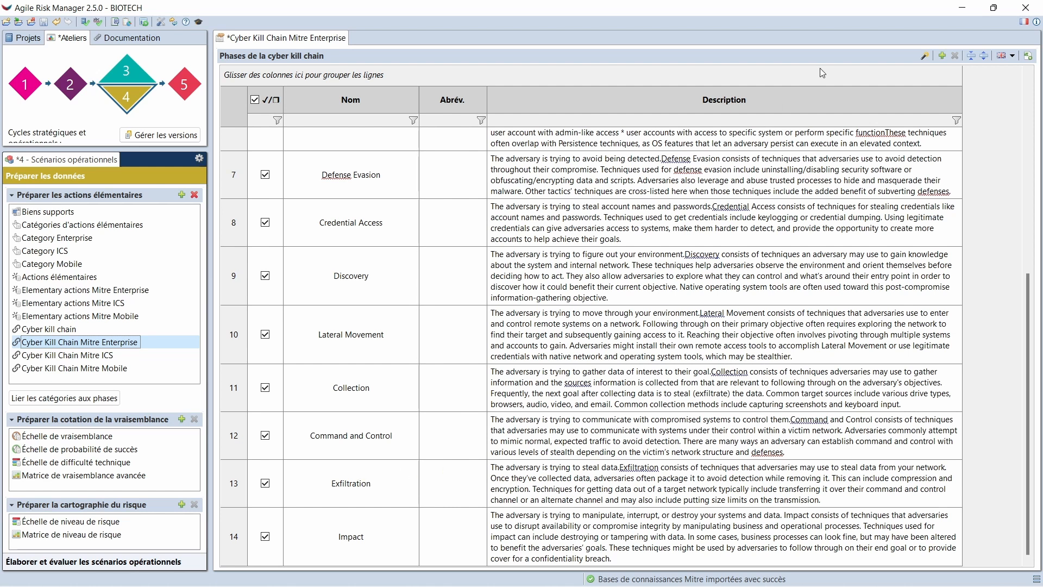
left_click(926, 56)
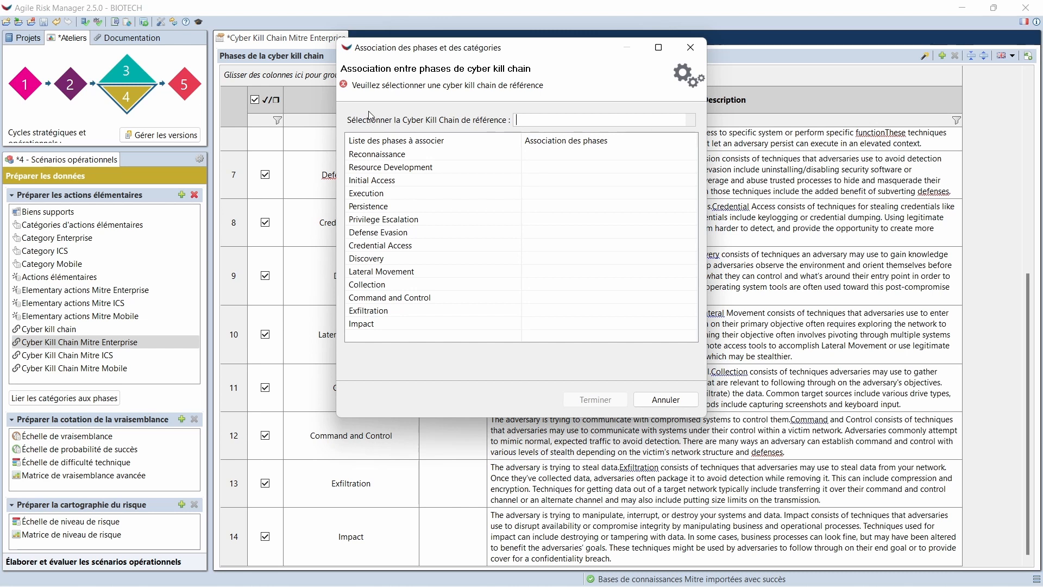
left_click(586, 120)
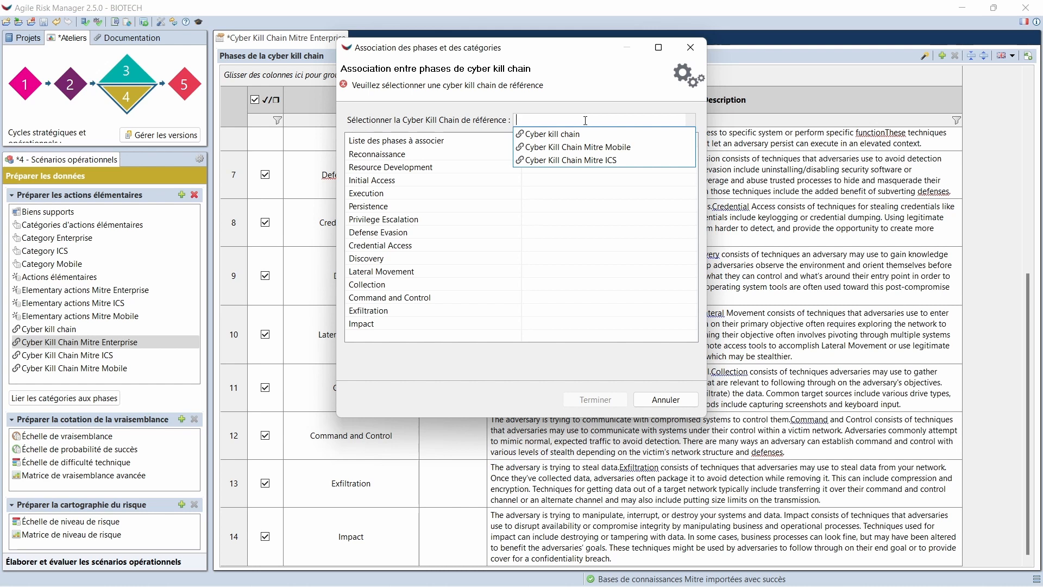
left_click(565, 134)
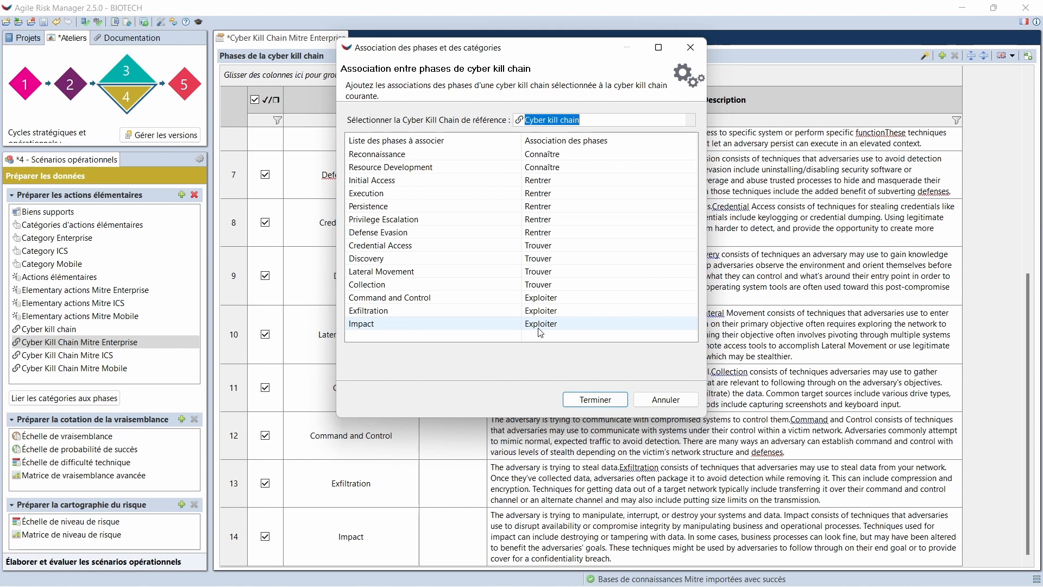
left_click(579, 400)
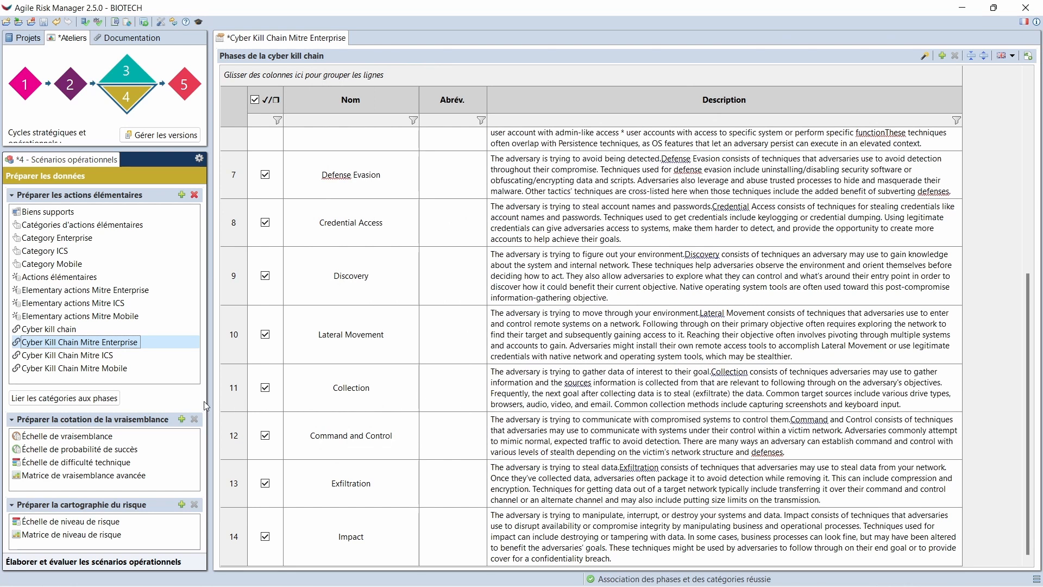
left_click(81, 402)
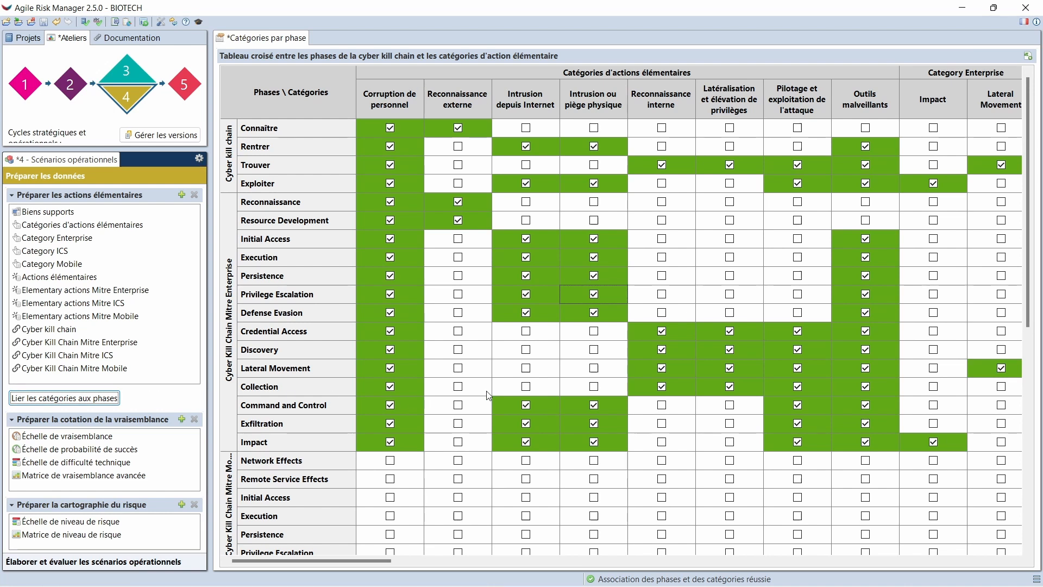
left_click(620, 368)
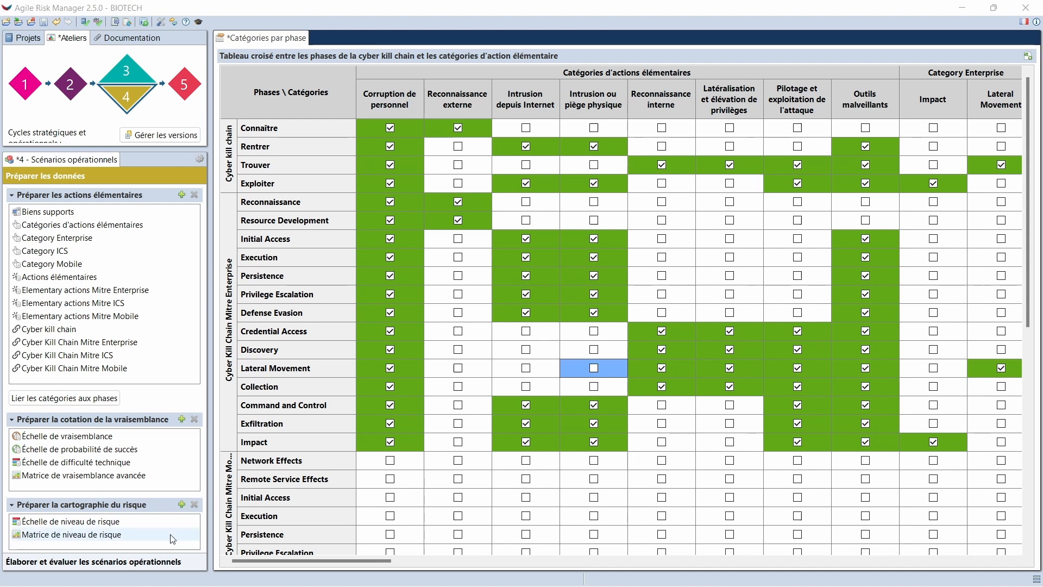
Add the Mitre Enterprise elementary action T1059.002 to the Rentrer phase of operational scenario R4
left_click(148, 563)
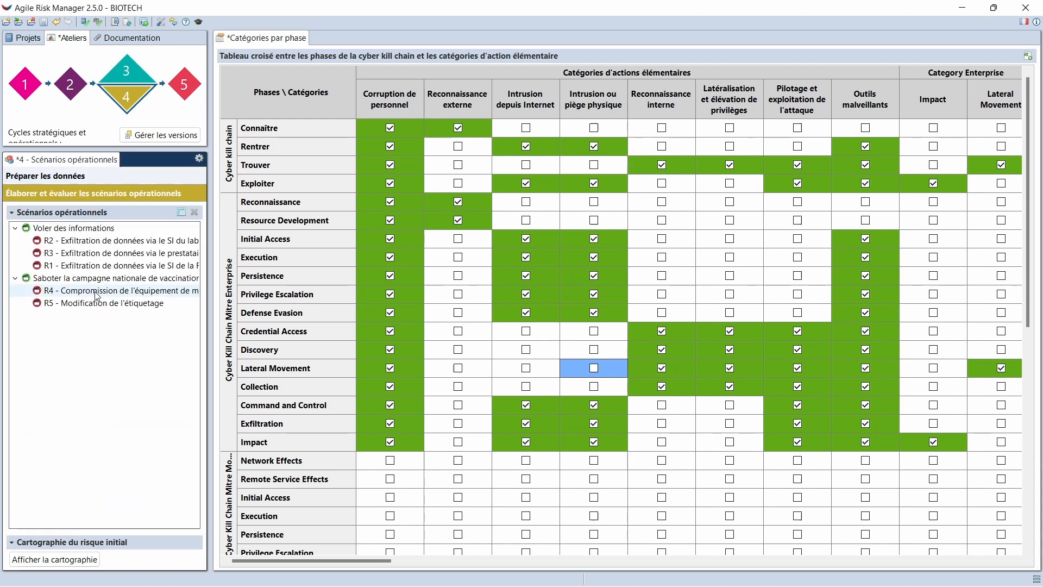
double_click(97, 294)
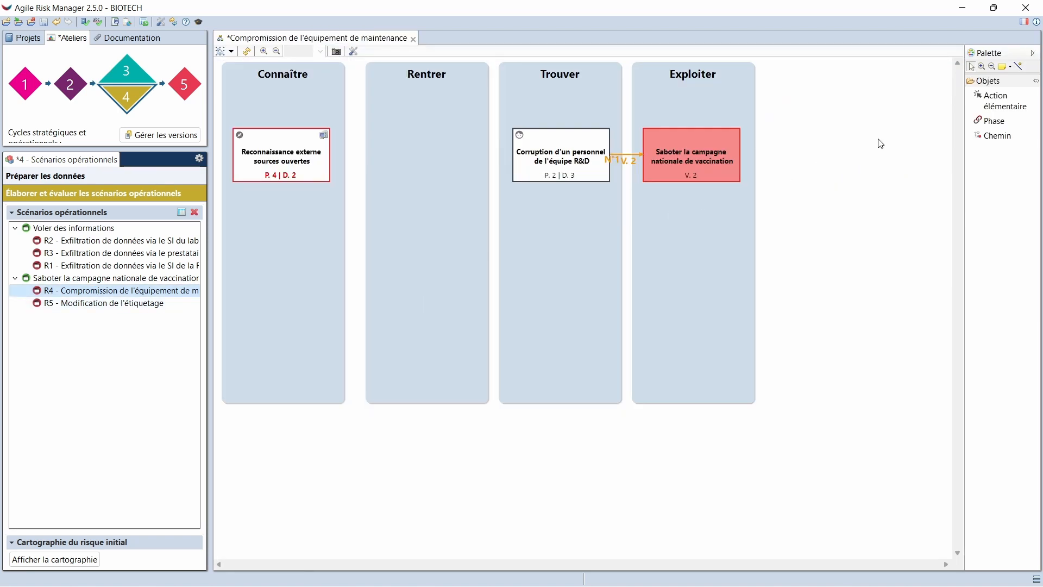
left_click(999, 101)
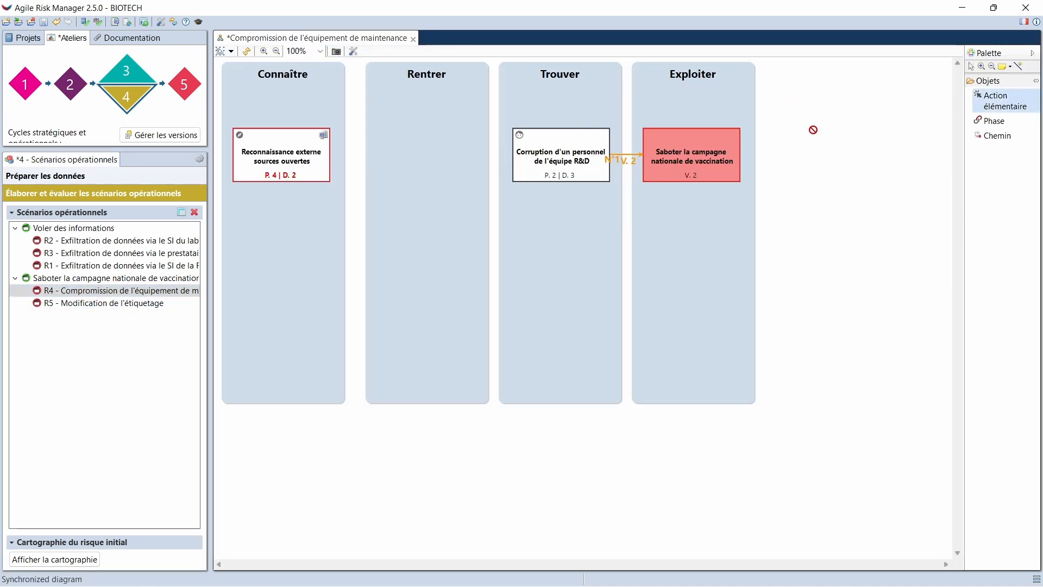
left_click(426, 183)
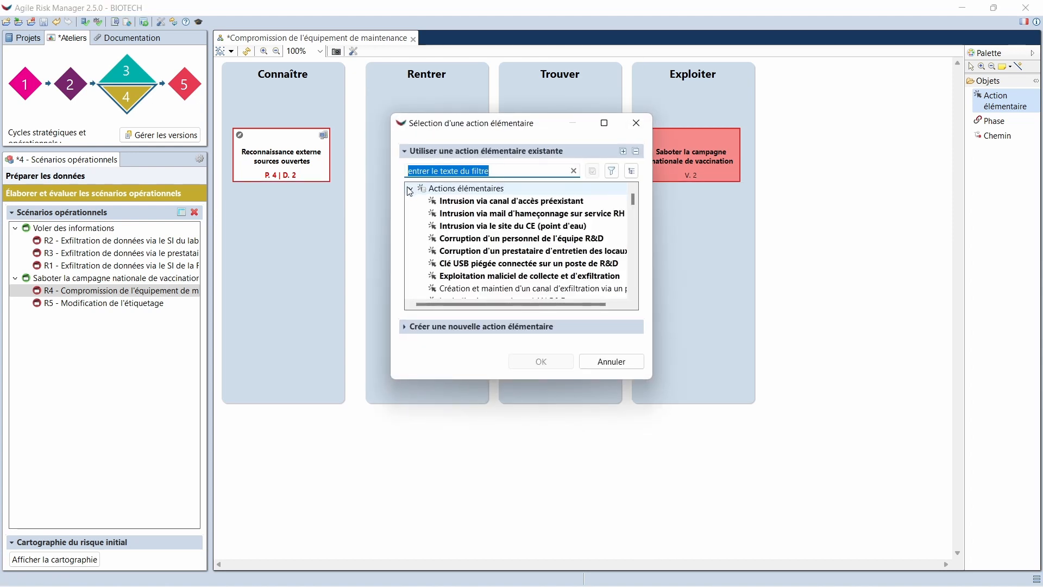
left_click(411, 191)
left_click(410, 189)
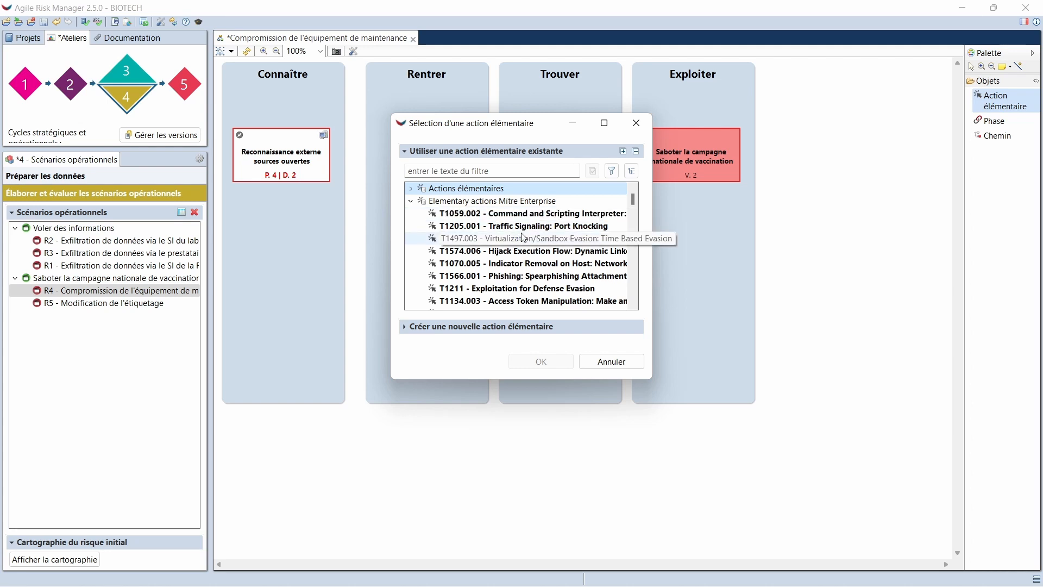
scroll(524, 237, "down", 3)
scroll(523, 237, "up", 3)
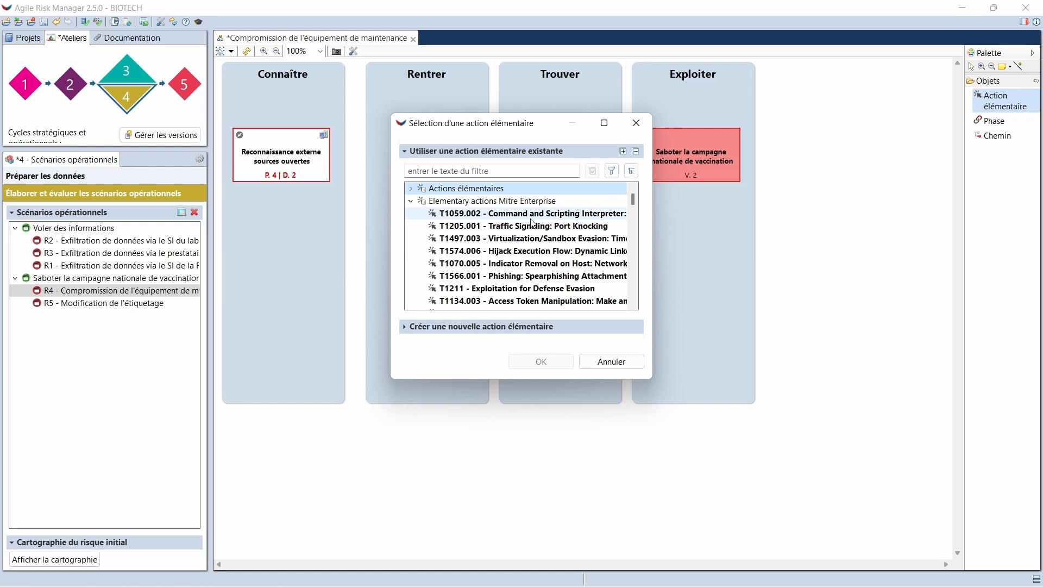
double_click(530, 216)
left_click_drag(447, 210, 397, 159)
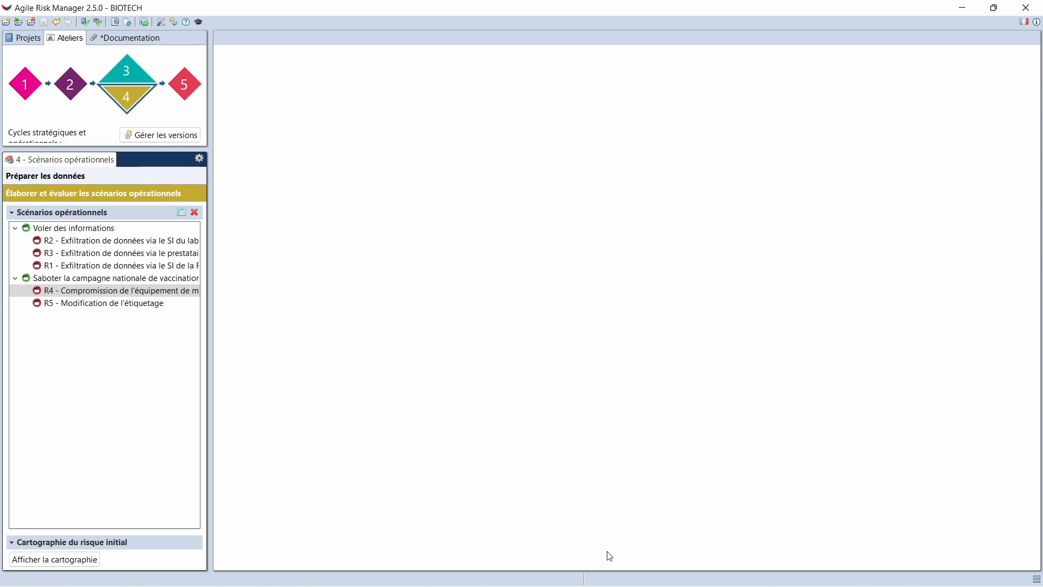
Switch to the Template document in Word and examine the strategic scenario name placeholder
mouse_move(609, 585)
left_click(698, 580)
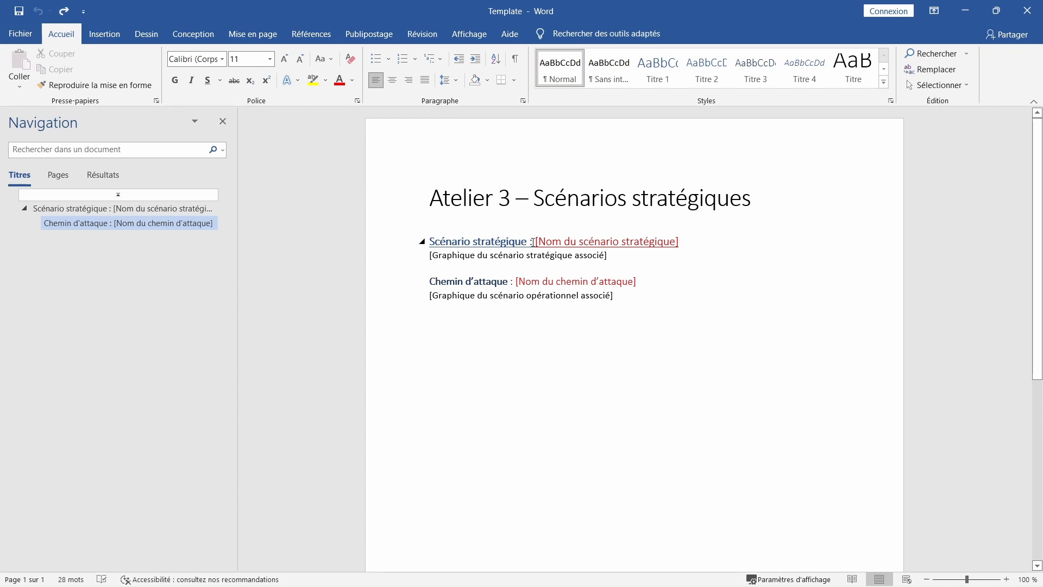
left_click_drag(533, 241, 681, 243)
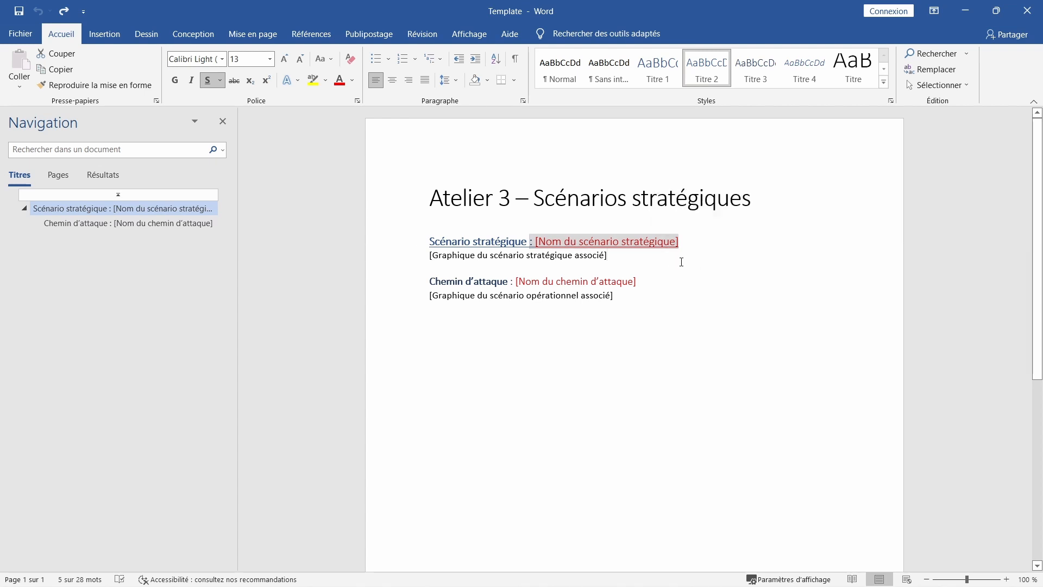
left_click(681, 262)
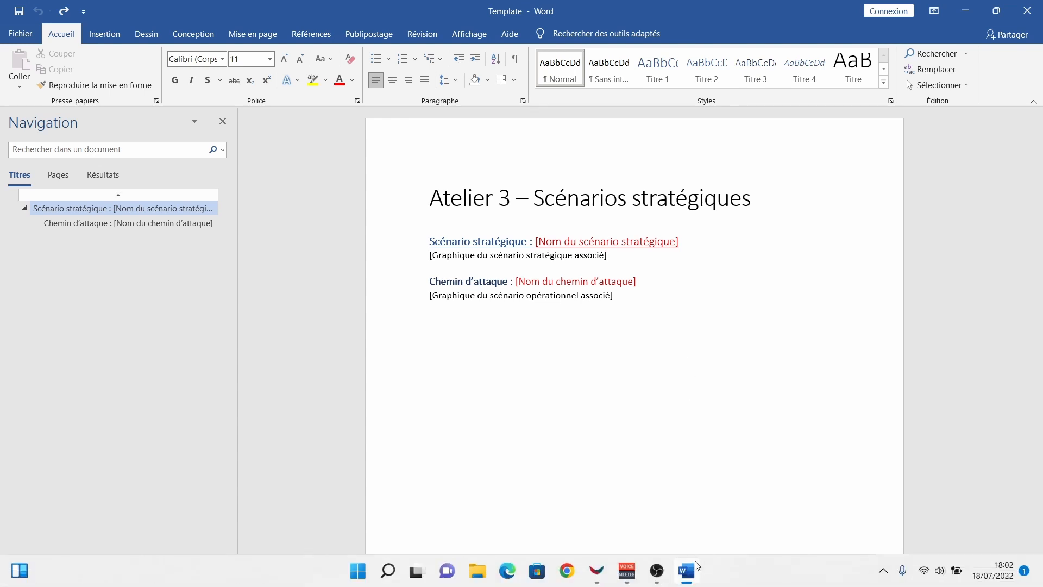
Switch to Agile Risk Manager and add a Word report using the external Template.docx from Téléchargements as its model
left_click(597, 569)
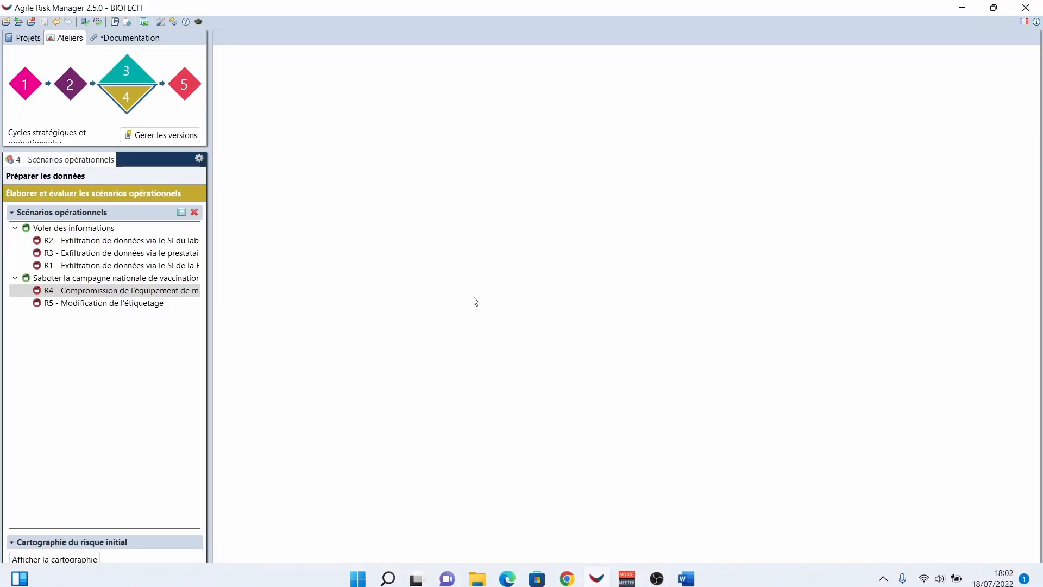
left_click(115, 22)
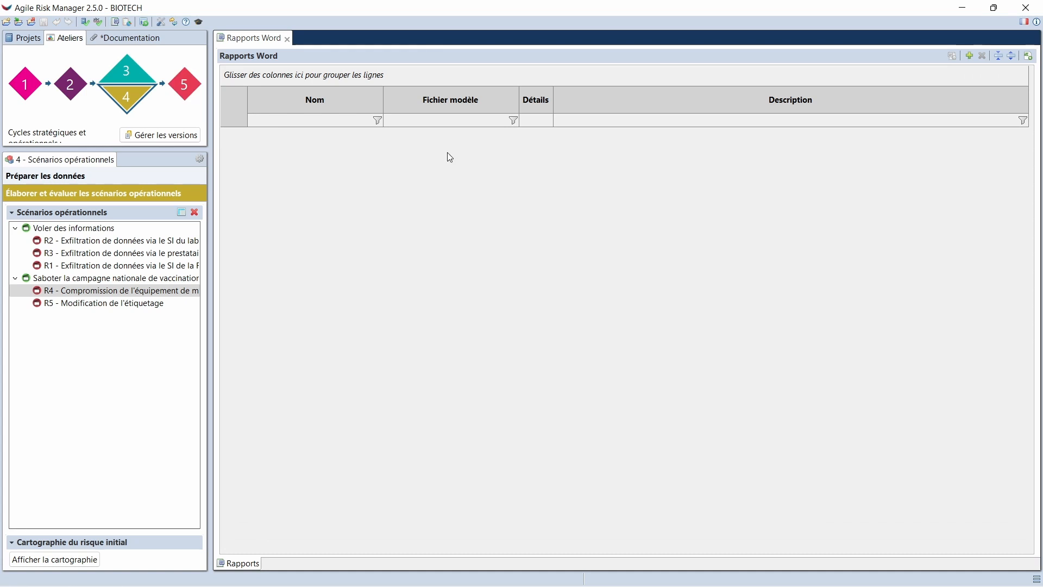
left_click(970, 56)
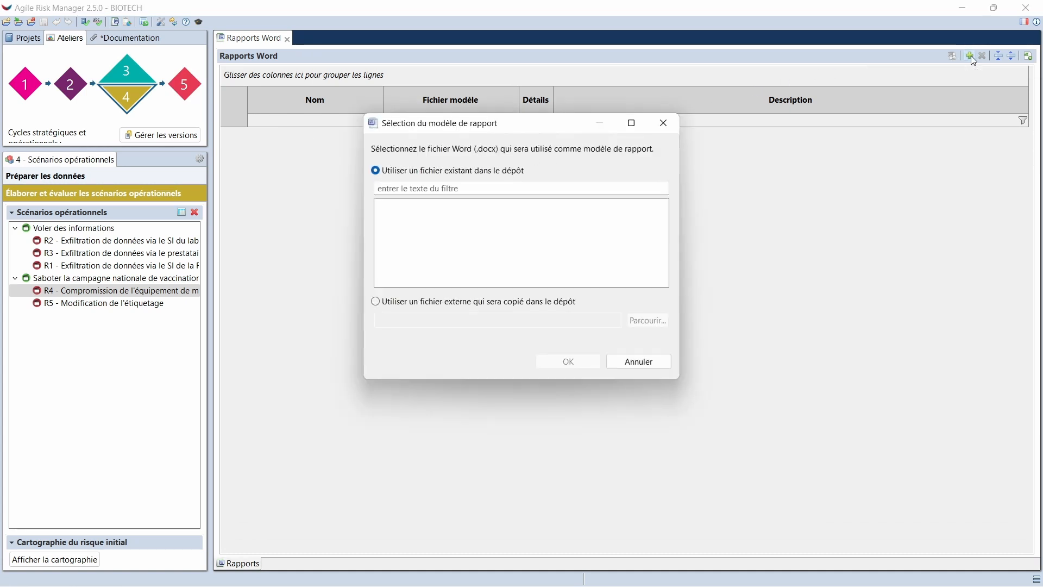
left_click(535, 306)
left_click(639, 318)
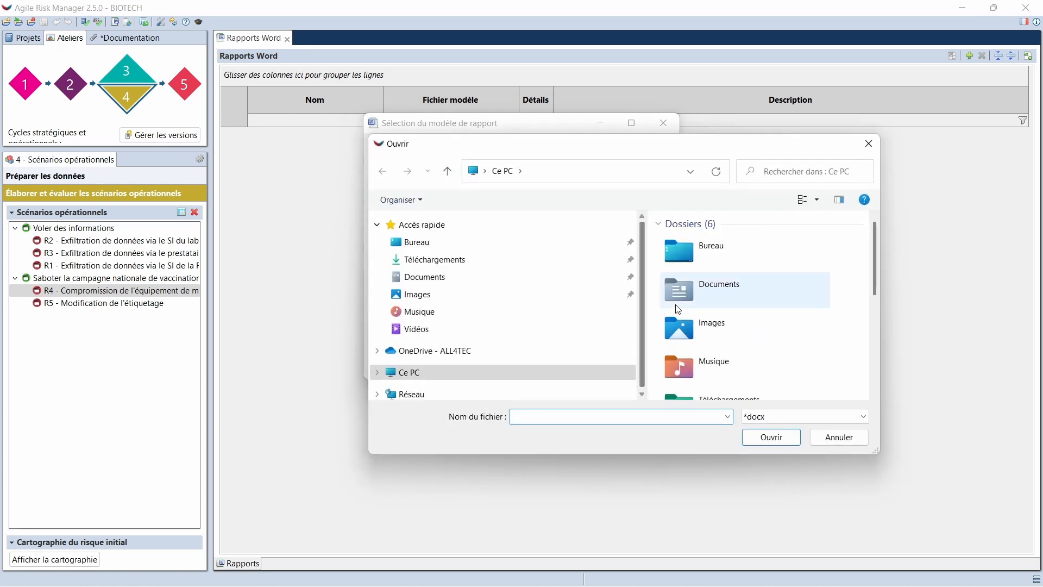
left_click(438, 263)
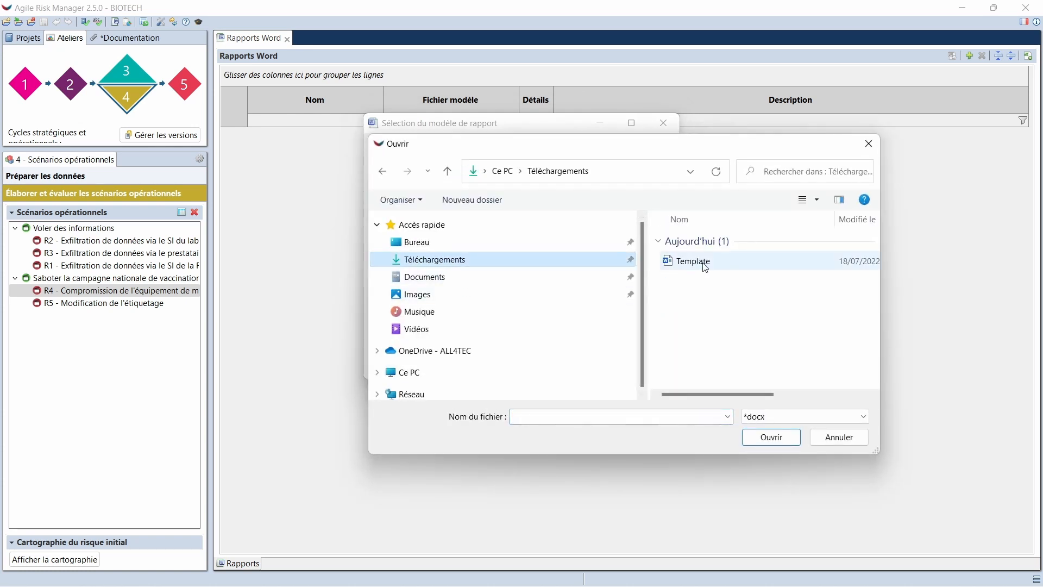
double_click(694, 261)
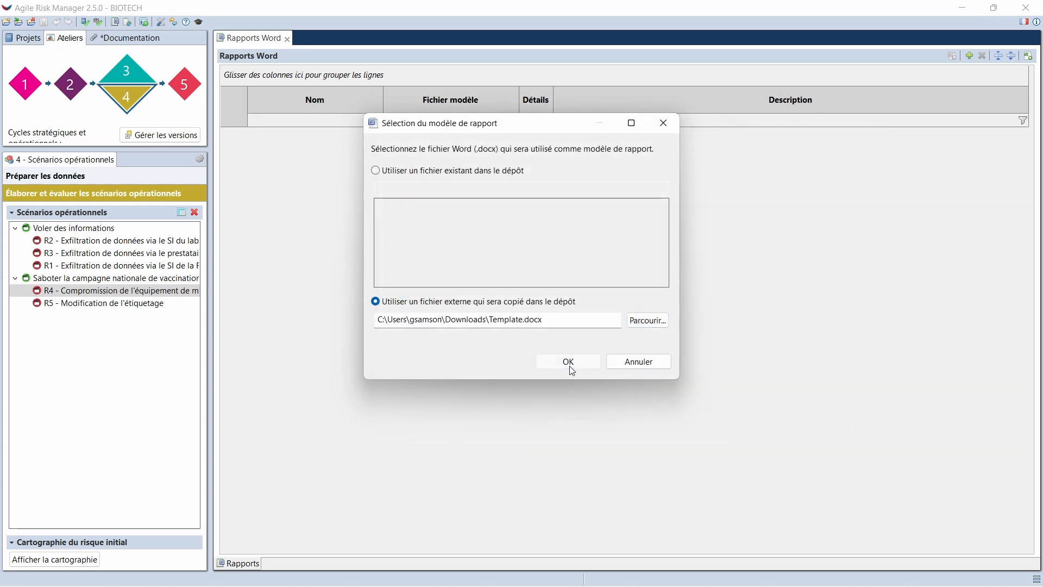
left_click(568, 362)
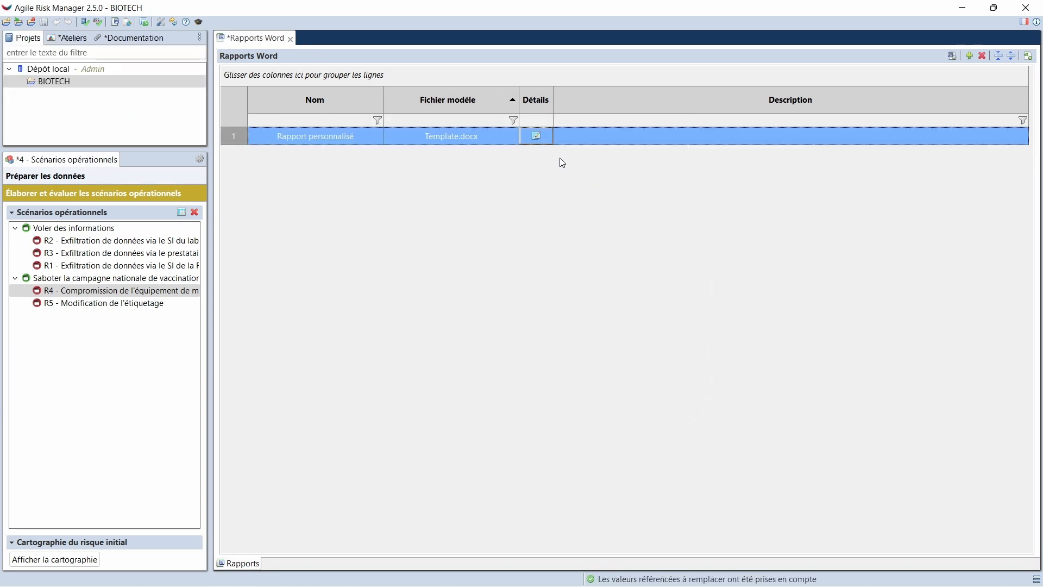
Open the custom report's details and create a loop around the rows from Scénario stratégique through Graphique du scénario opérationnel associé
left_click(535, 136)
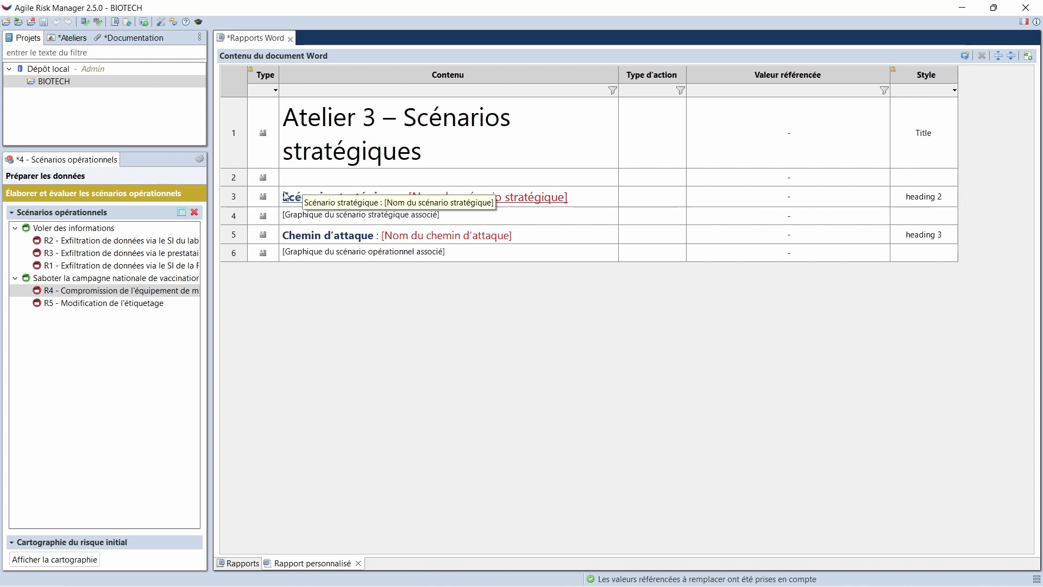
left_click(237, 202)
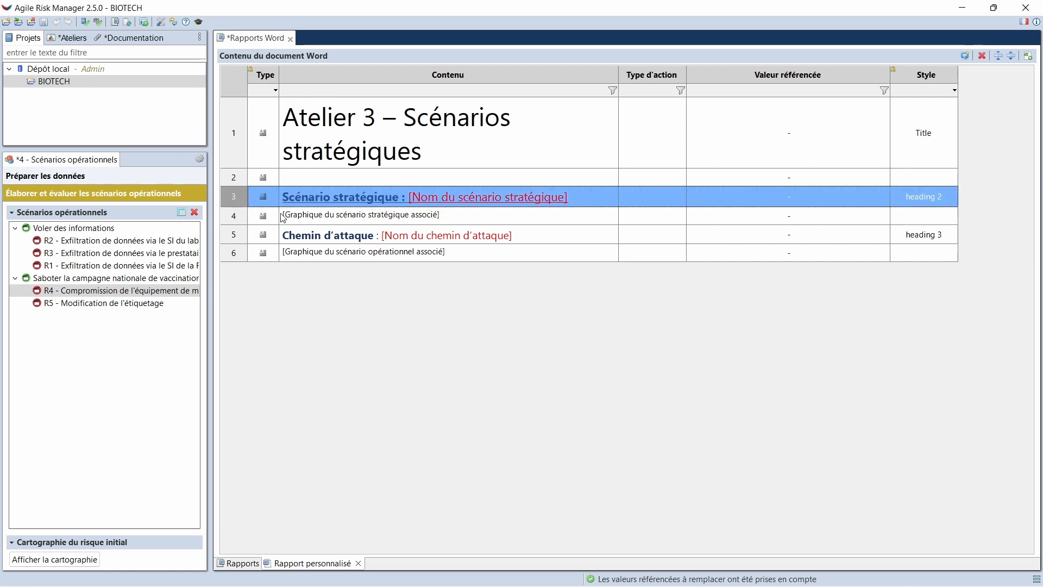
left_click_drag(306, 200, 912, 254)
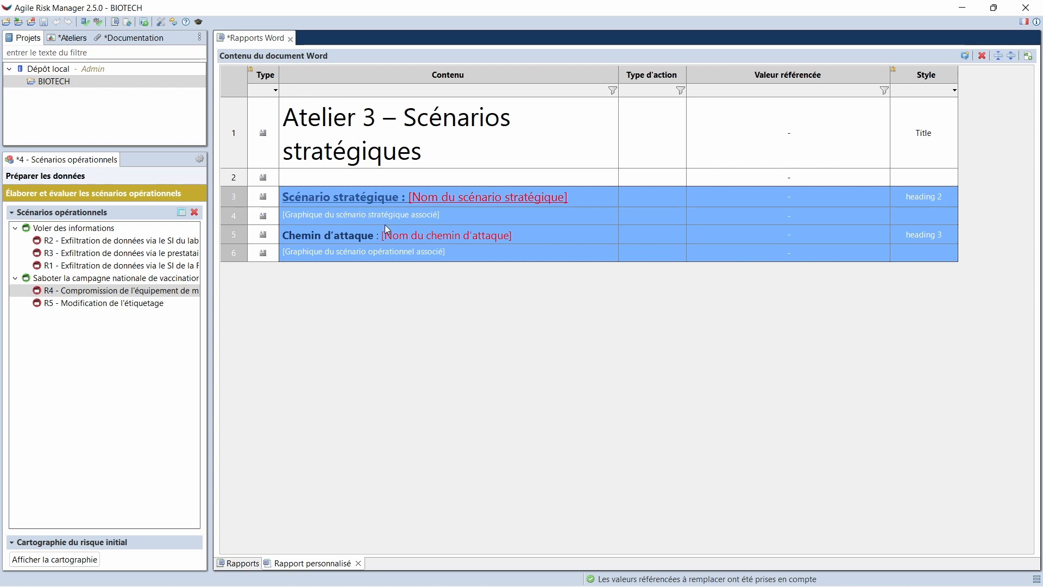
left_click(965, 56)
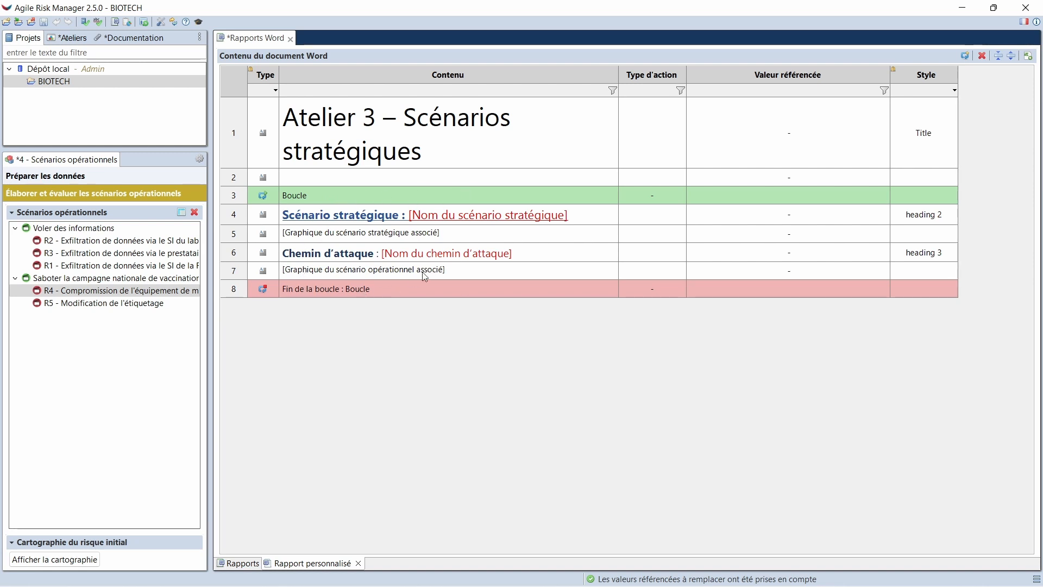
Set the loop's referenced value to both strategic scenarios, Saboter la campagne nationale de vaccination and Voler des informations, from workshop 3
double_click(750, 200)
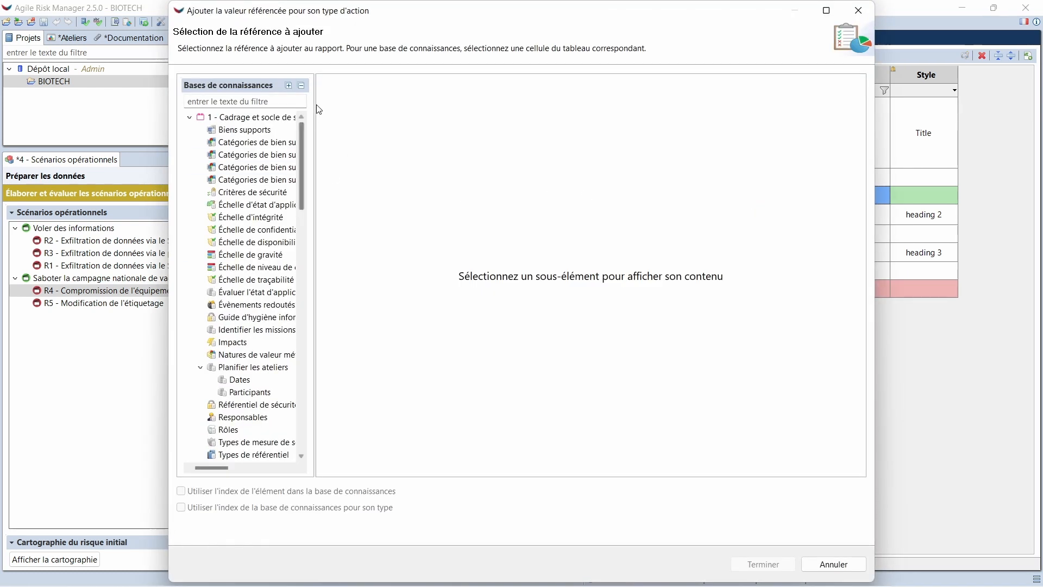
left_click(301, 85)
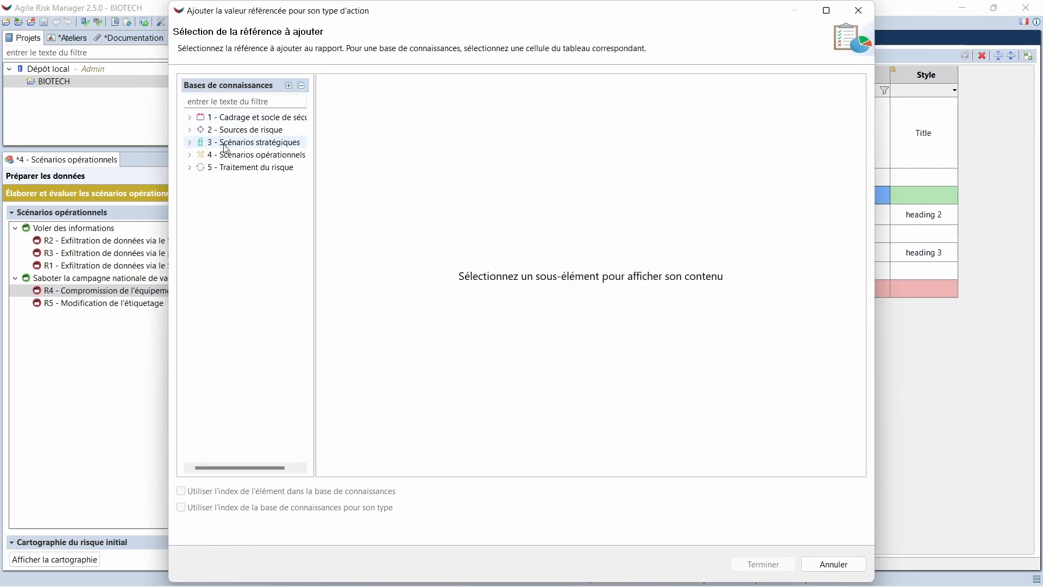
left_click(191, 144)
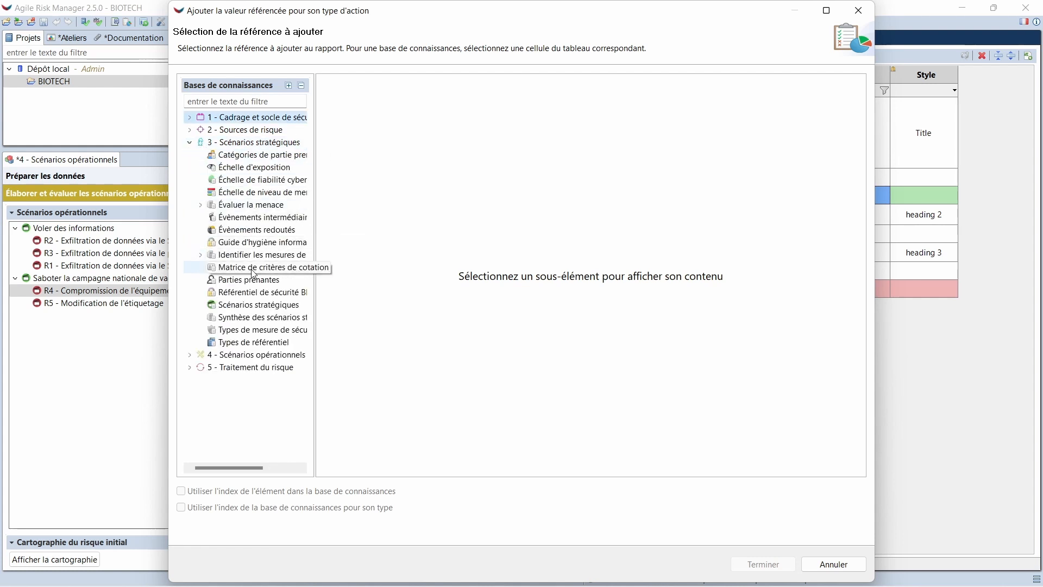
left_click(257, 305)
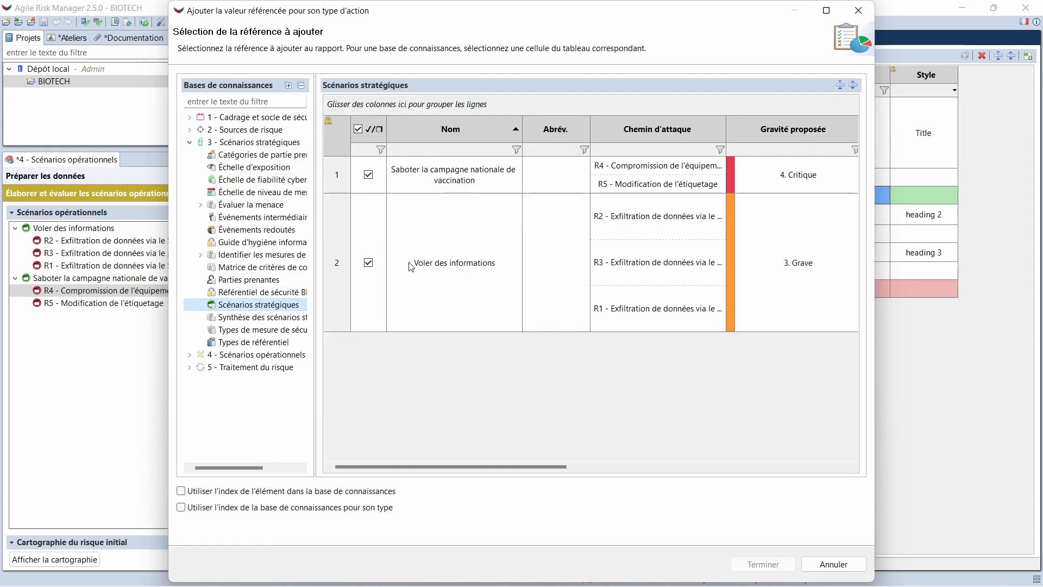
left_click(410, 175)
left_click(438, 272, "shift")
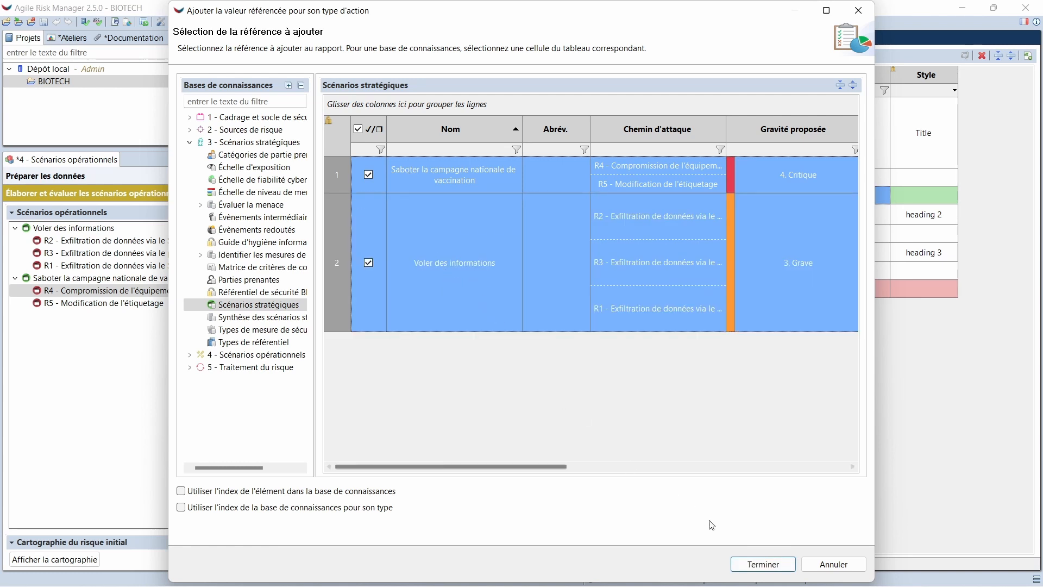
left_click(759, 565)
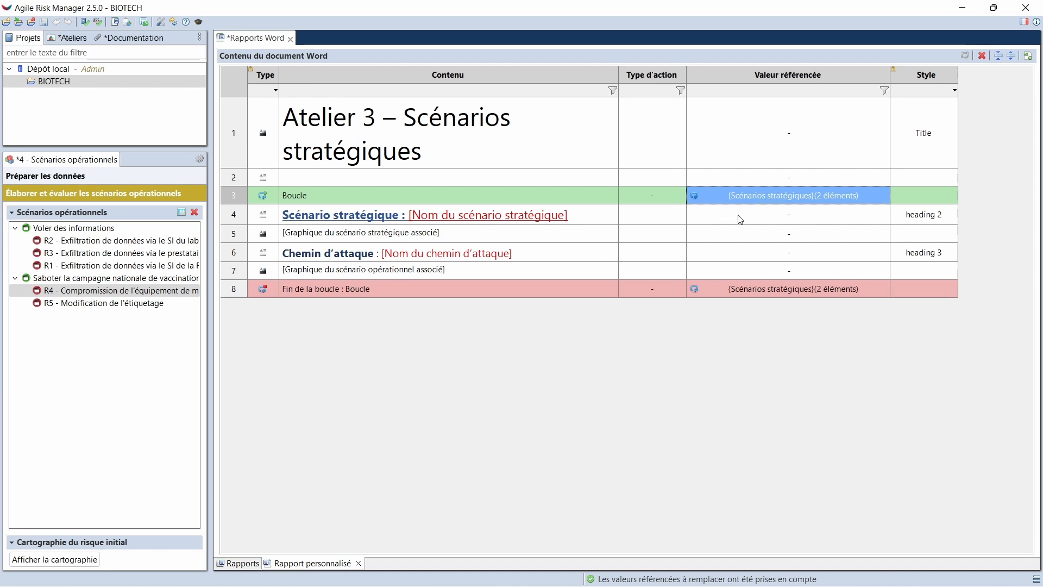
Set the Scénario stratégique row's action type to Remplacer la sélection, targeting the text [Nom du scénario stratégique]
left_click(667, 220)
left_click(683, 214)
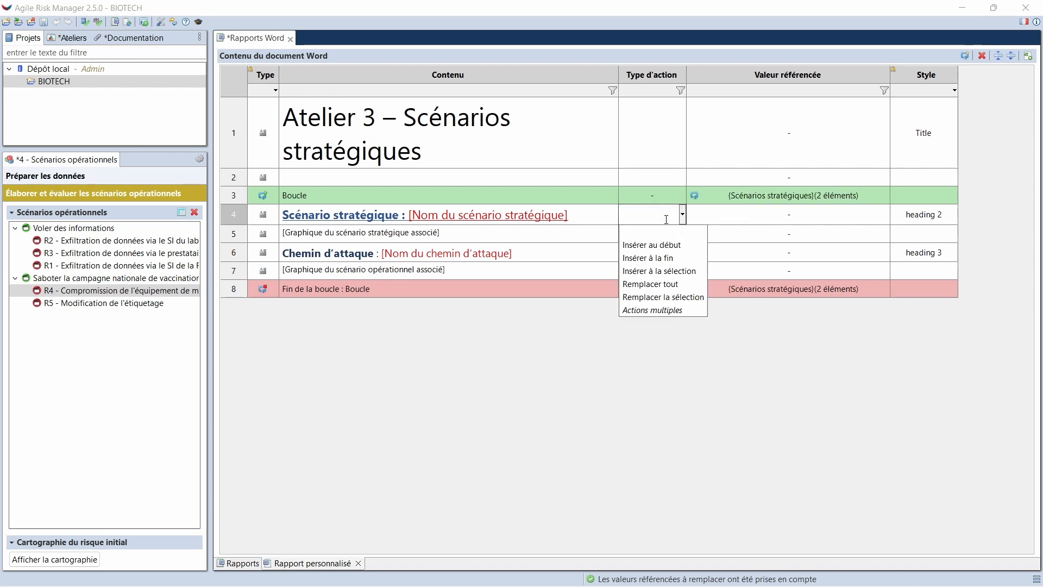
left_click(679, 298)
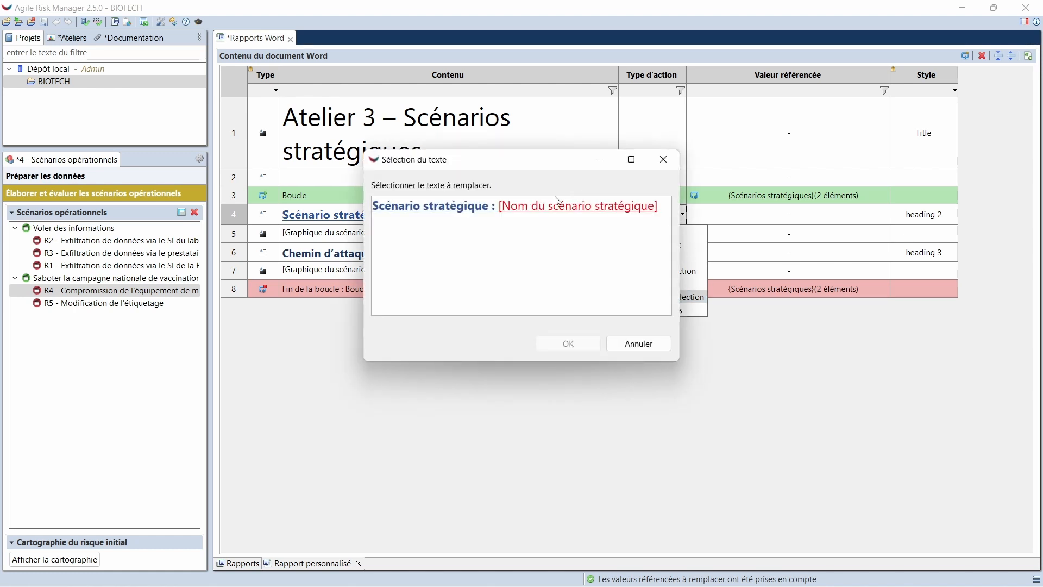
left_click_drag(500, 206, 661, 211)
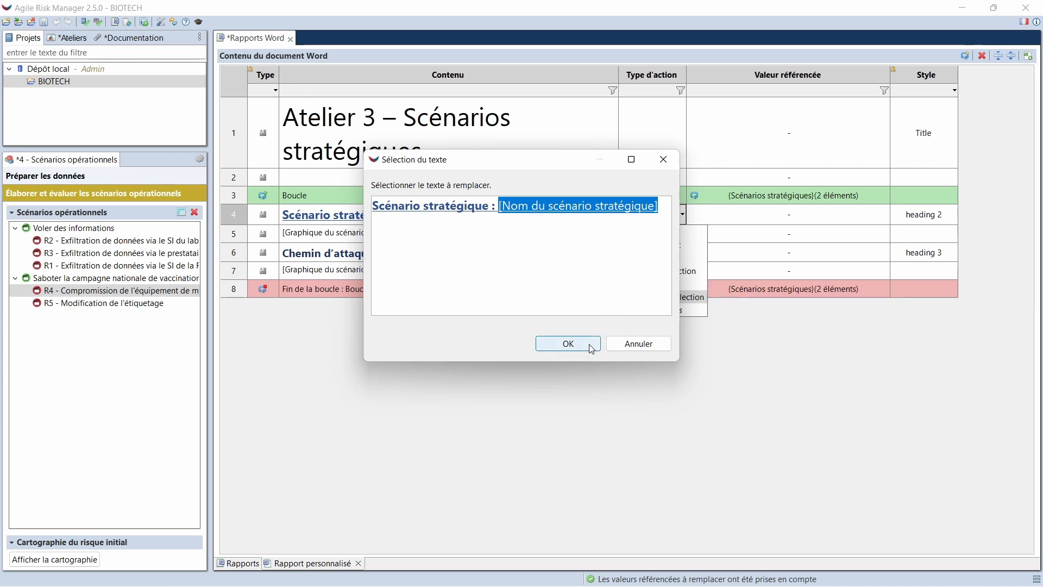
left_click(568, 344)
Reference the loop's Nom column as the value that replaces the strategic scenario name placeholder
left_click(728, 212)
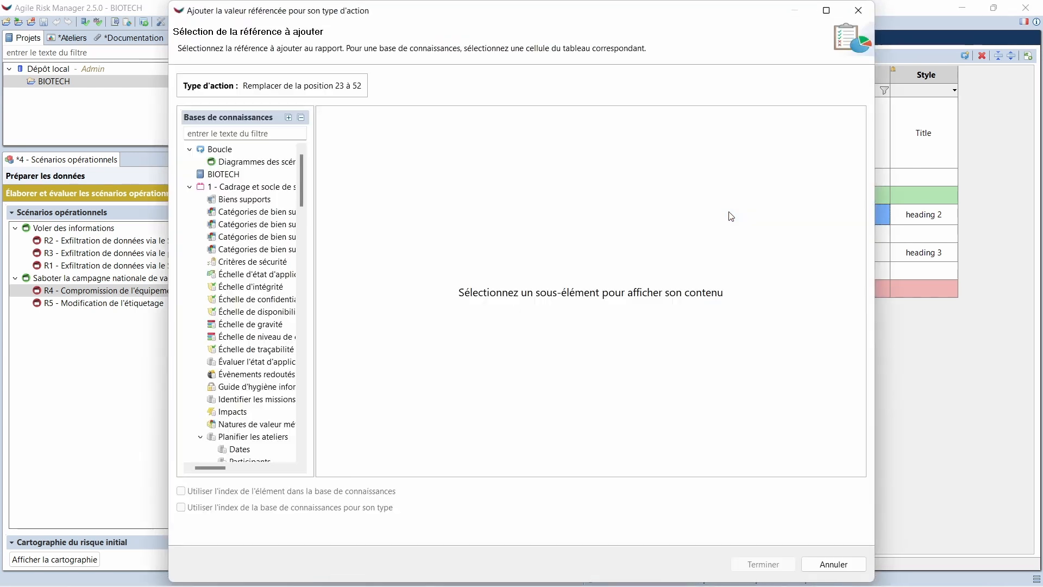
left_click(274, 149)
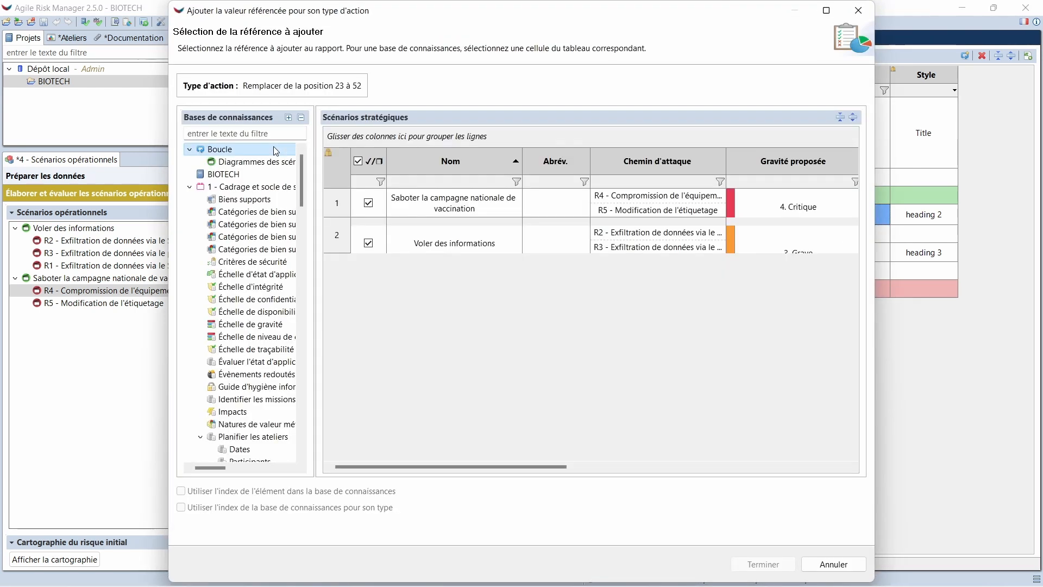
left_click(471, 172)
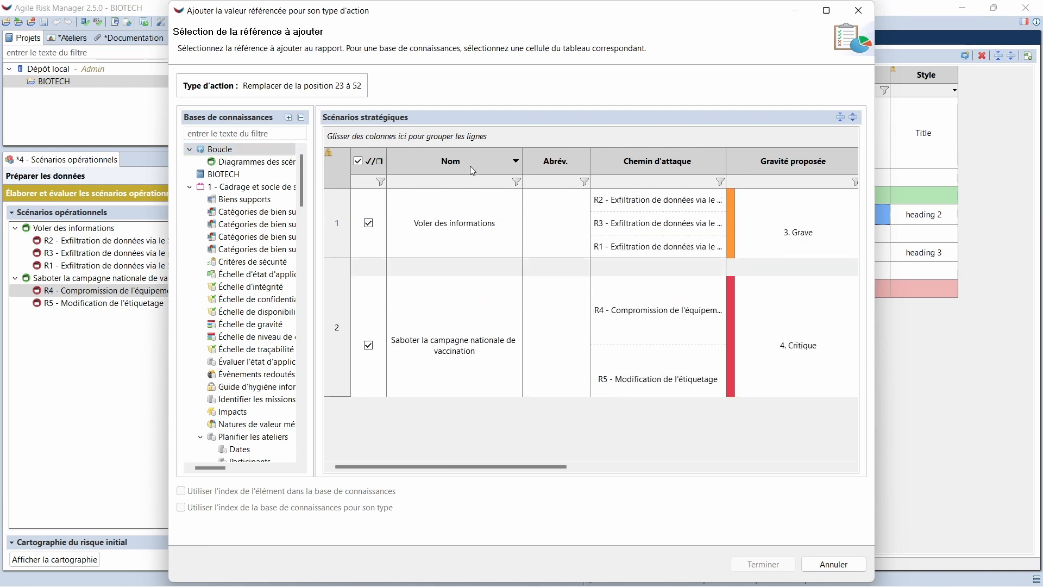
left_click(465, 169)
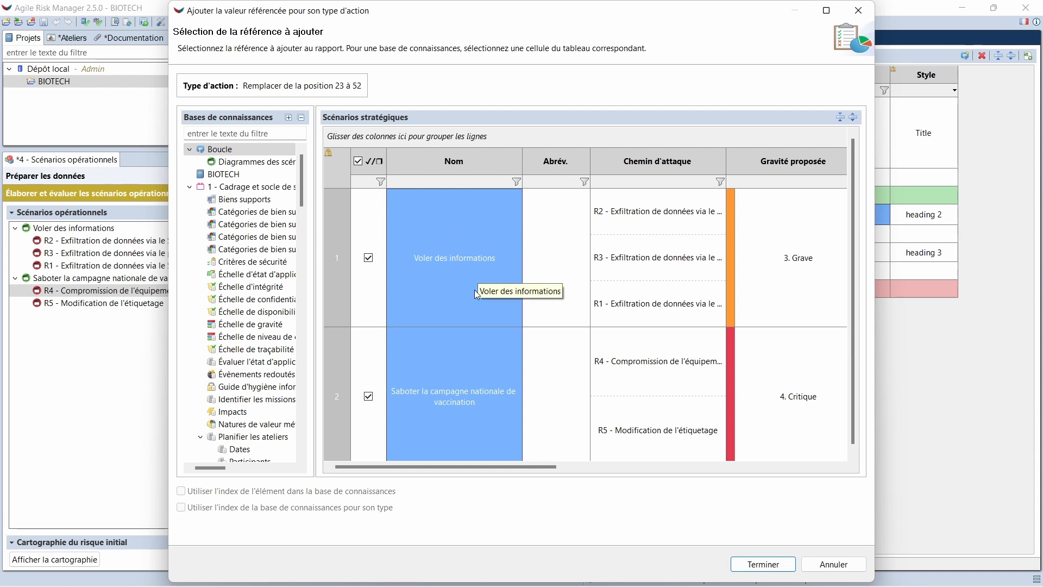
left_click(763, 564)
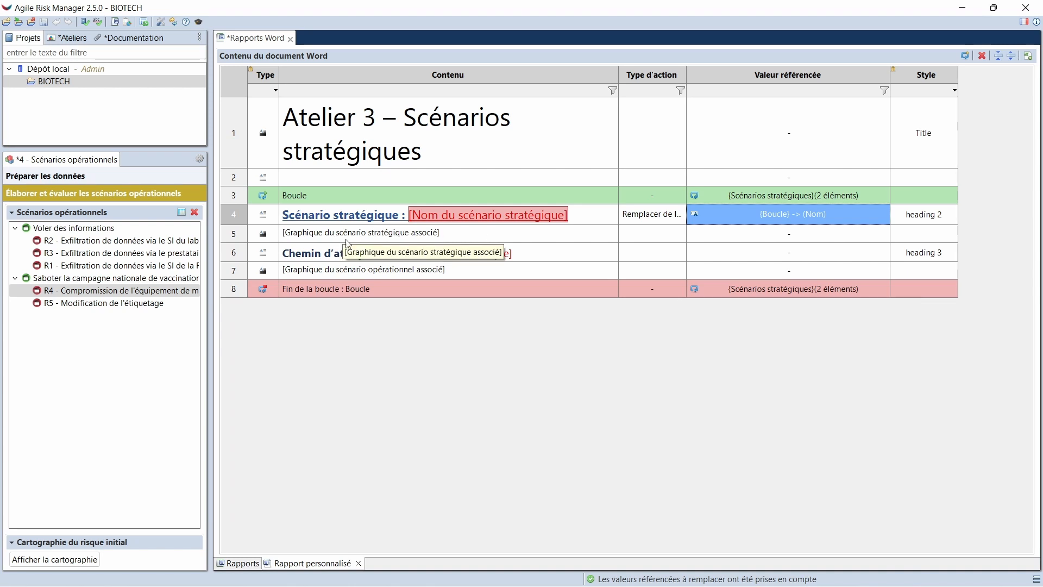
Set the strategic scenario graph row to Remplacer tout, referencing the loop's Diagrammes des scénarios stratégiques
left_click(648, 238)
left_click(647, 236)
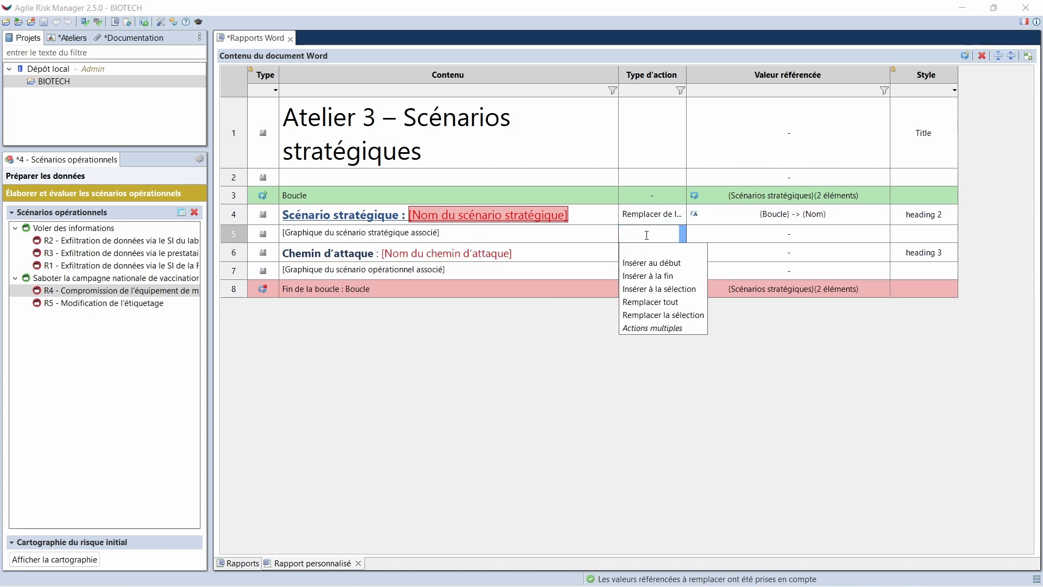
left_click(665, 303)
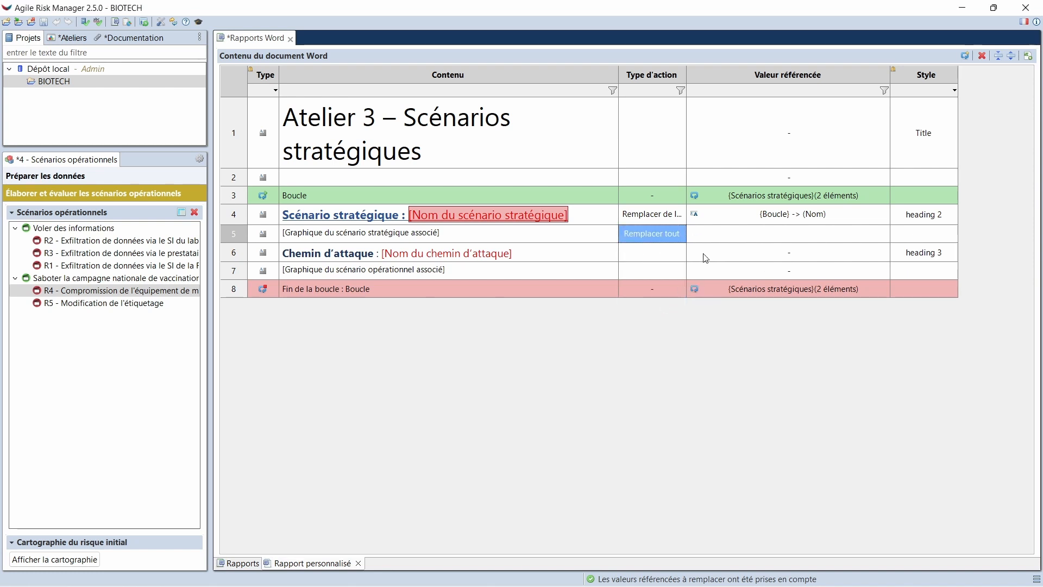
left_click(715, 230)
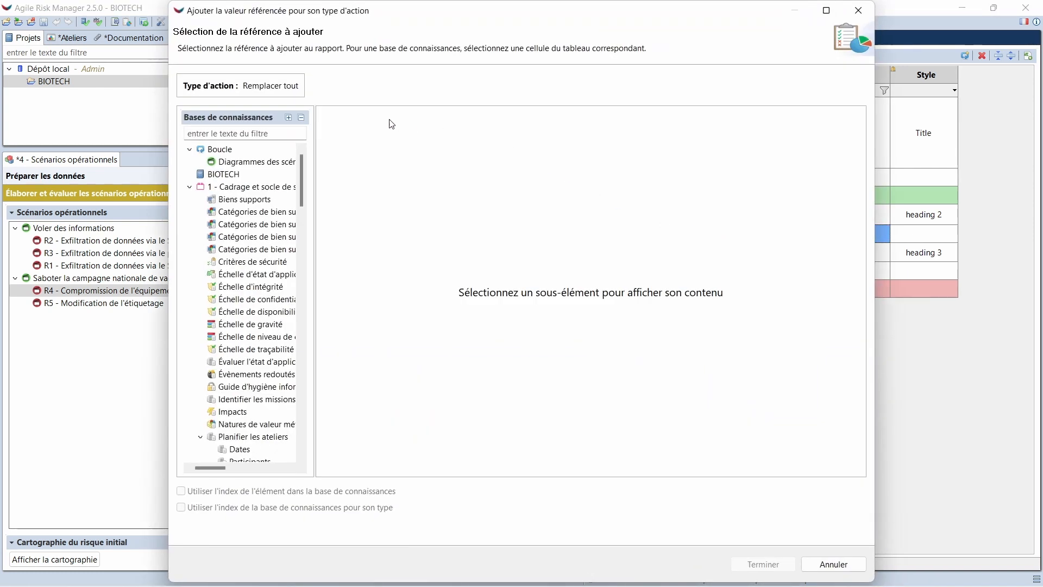
left_click(252, 161)
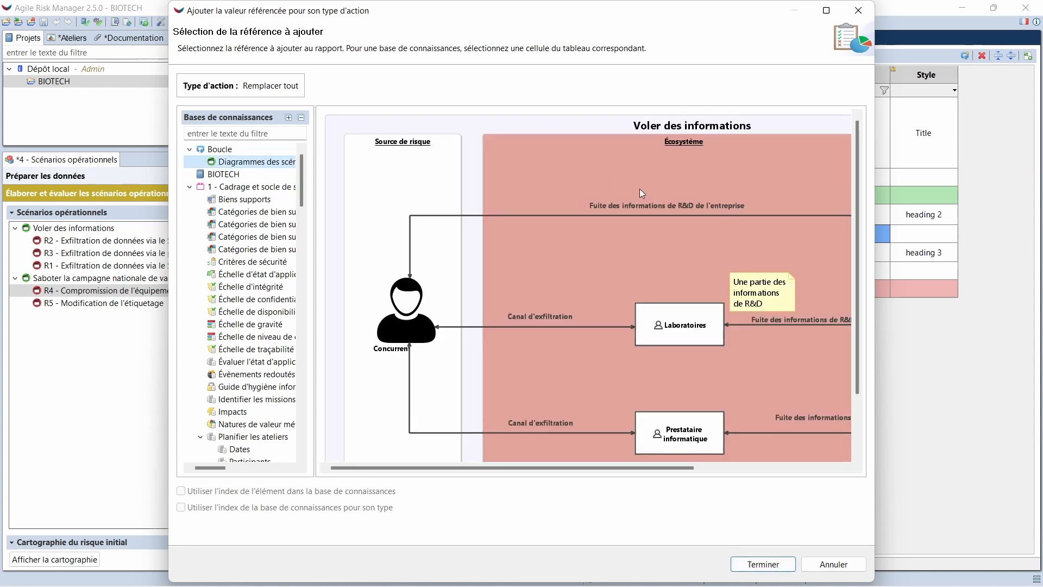
left_click(781, 565)
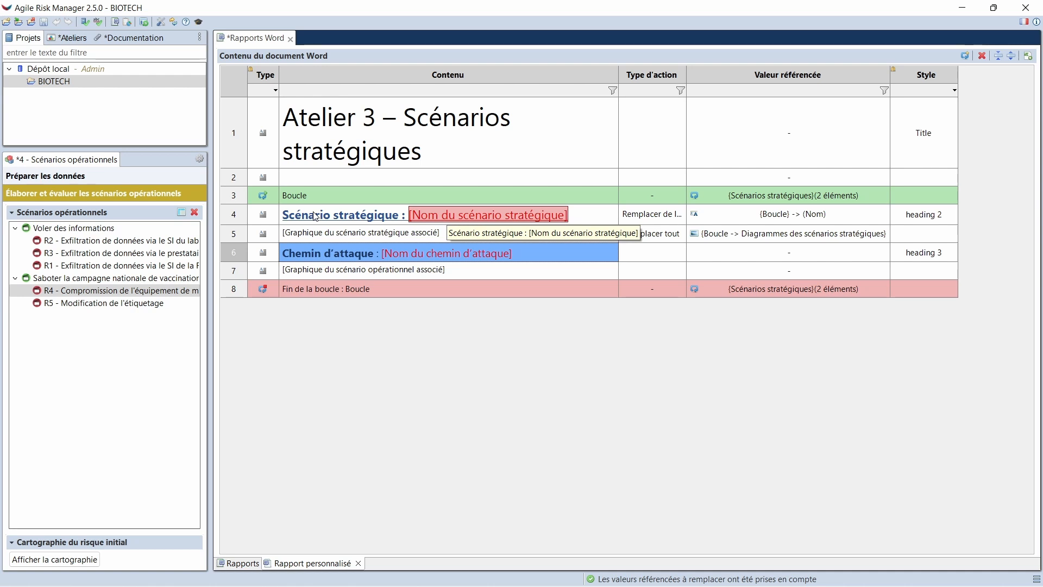
Create a nested loop around the Chemin d'attaque and Graphique du scénario opérationnel associé rows
left_click(274, 256)
left_click_drag(275, 258, 449, 272)
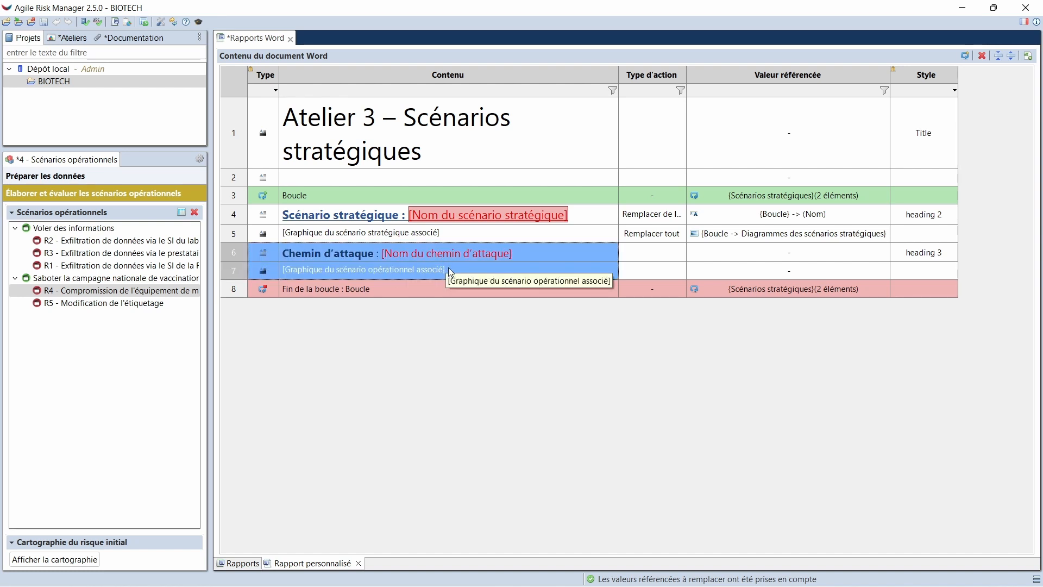
left_click_drag(523, 266, 914, 266)
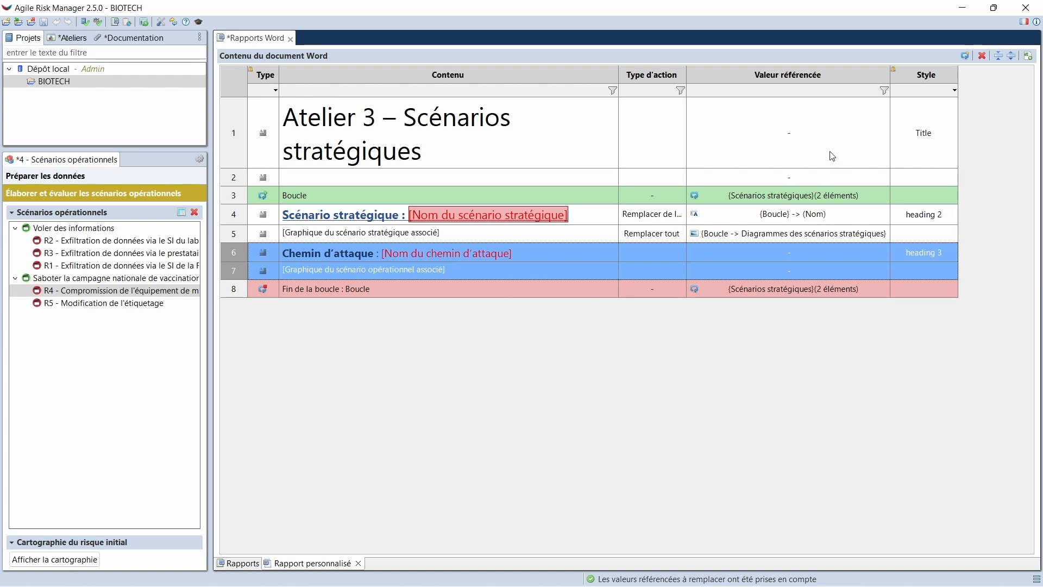
left_click(965, 55)
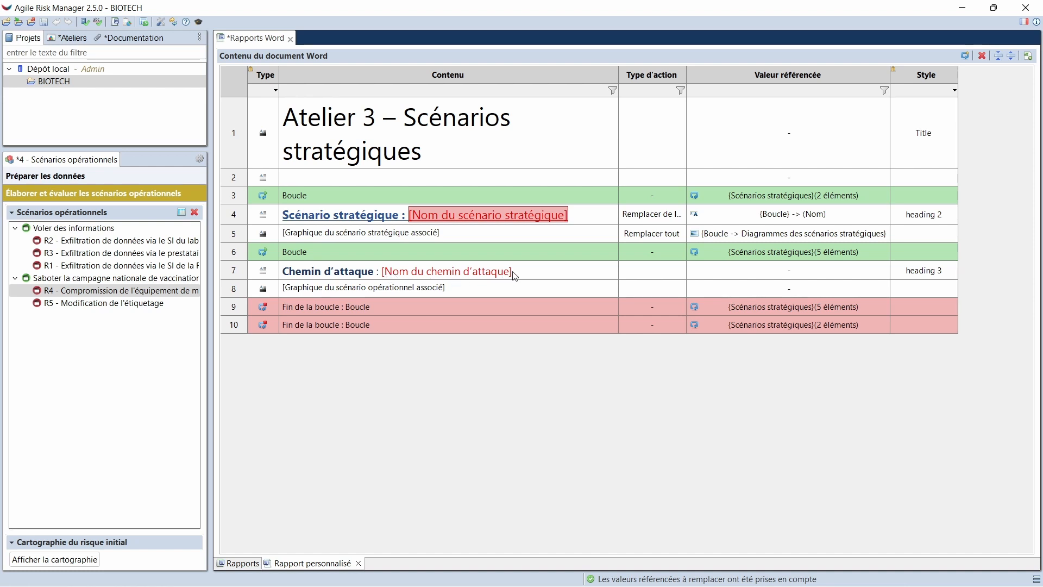
Set the Chemin d'attaque row's action type to Remplacer la sélection, targeting the text [Nom du chemin d'attaque]
left_click(641, 272)
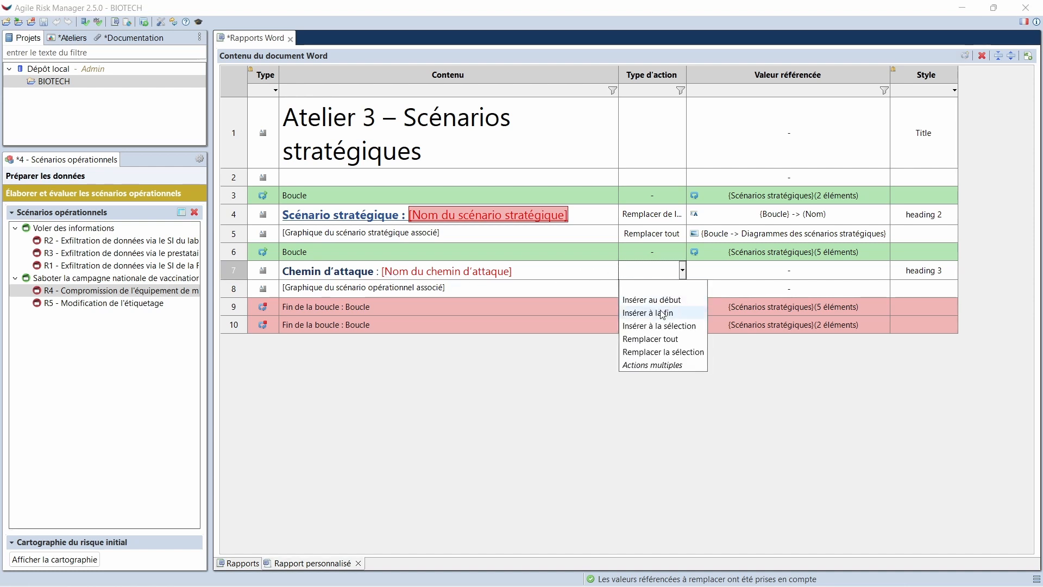
left_click(666, 351)
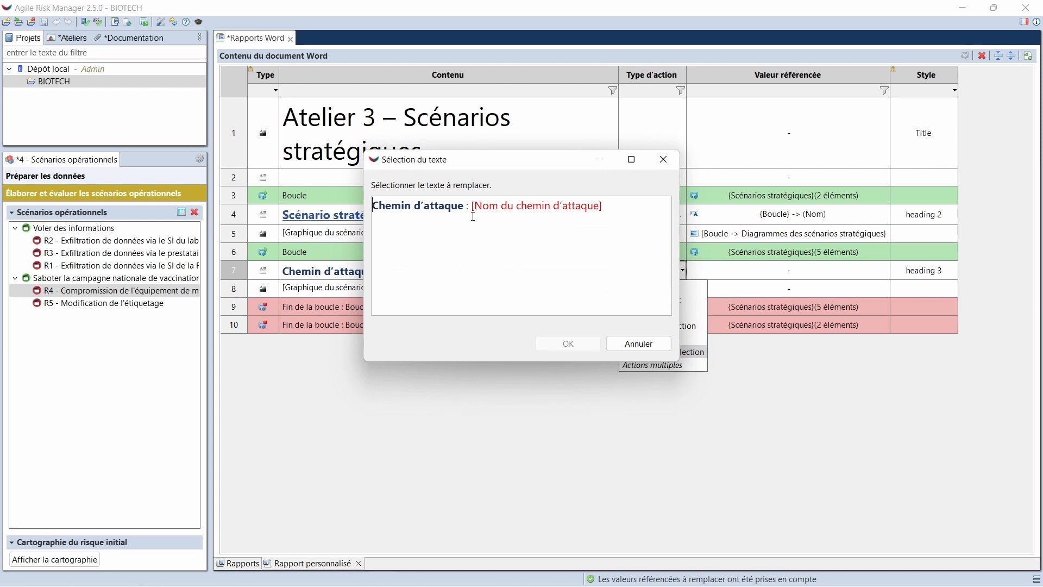
left_click_drag(473, 209, 602, 209)
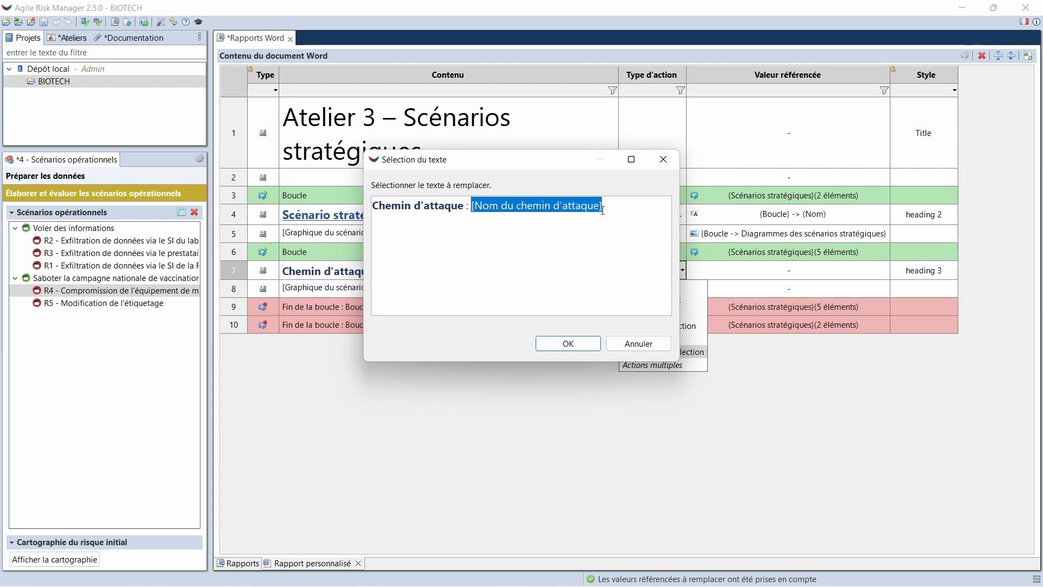
left_click(590, 341)
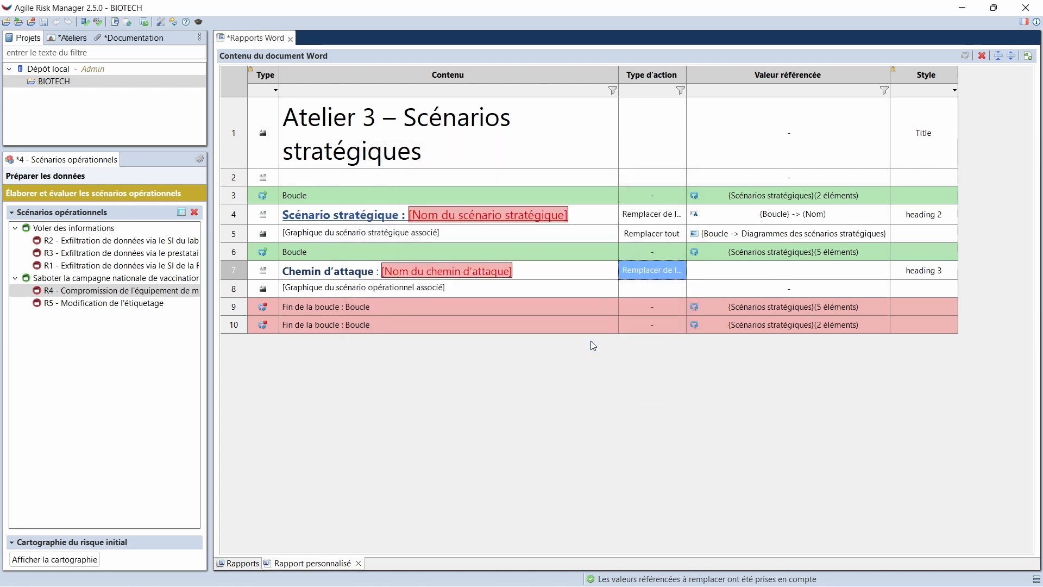
Reference the loop's Scénario de risque > Nom column as the value that replaces the attack path name placeholder
left_click(730, 270)
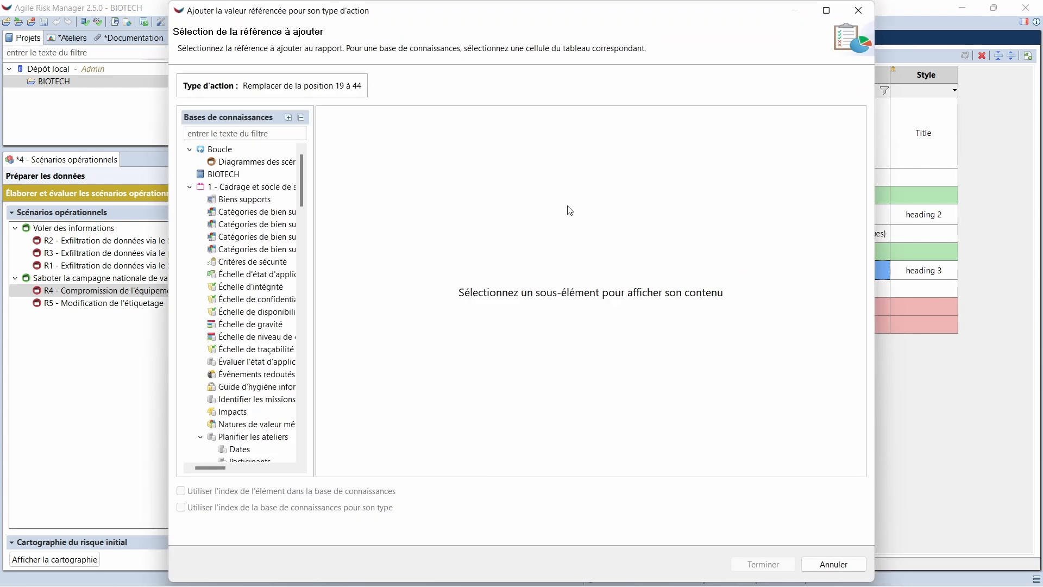
left_click(261, 154)
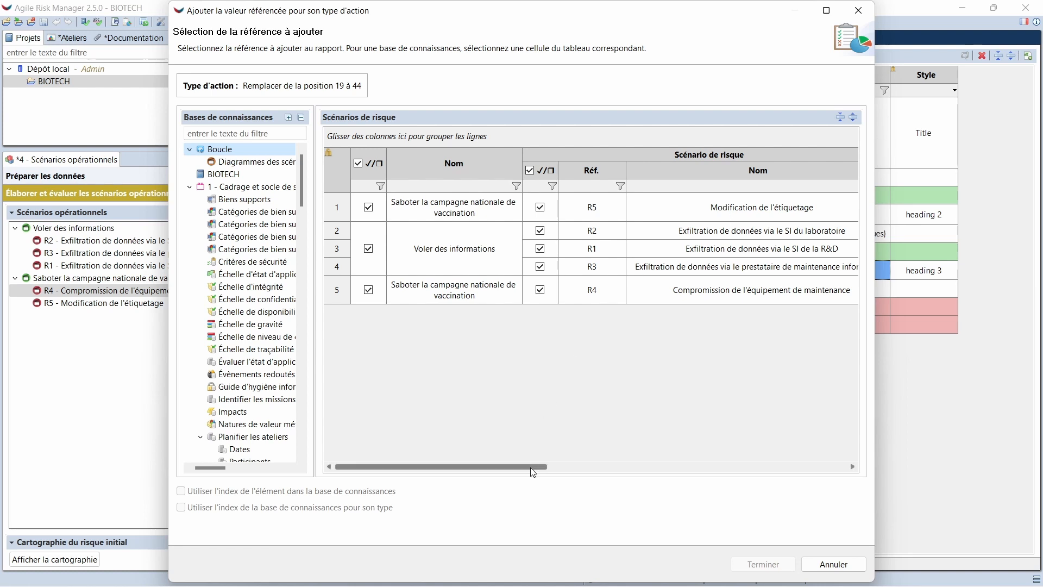
left_click_drag(530, 467, 577, 470)
left_click(594, 230)
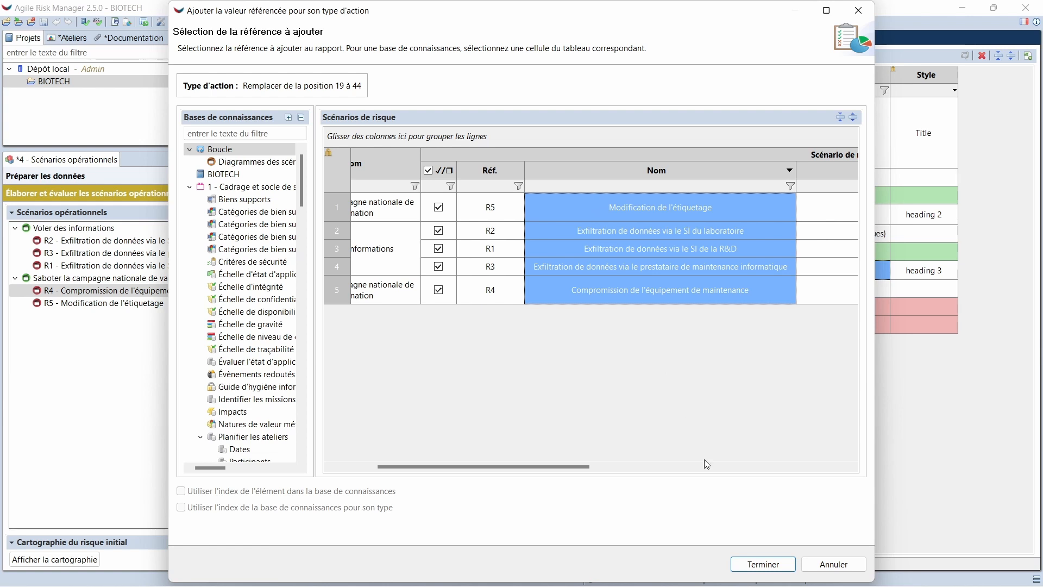
left_click(763, 564)
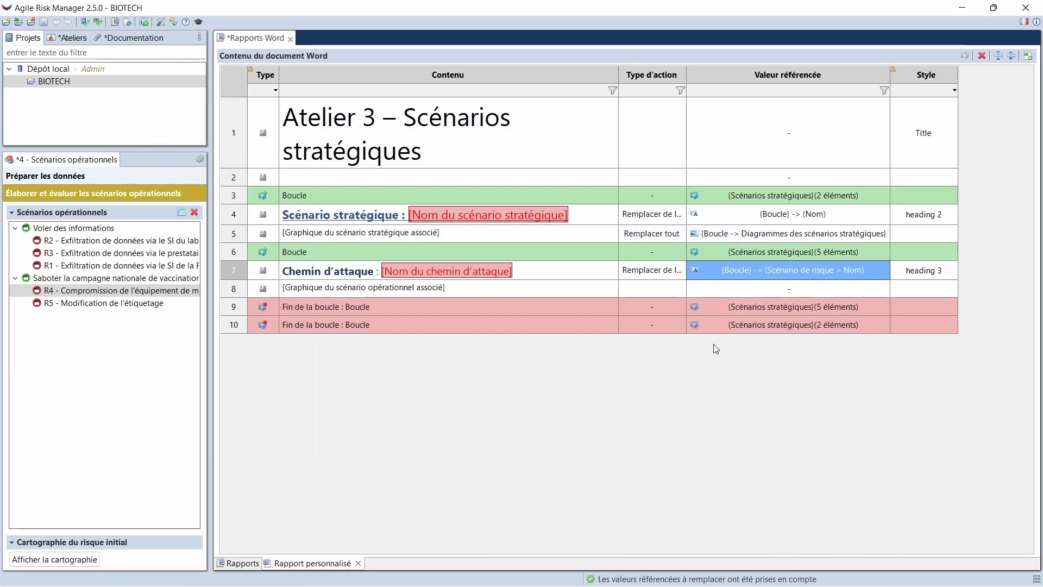
Set the operational scenario graph row to Remplacer tout, referencing the loop's Diagrammes des scénarios opérationnels
left_click(672, 289)
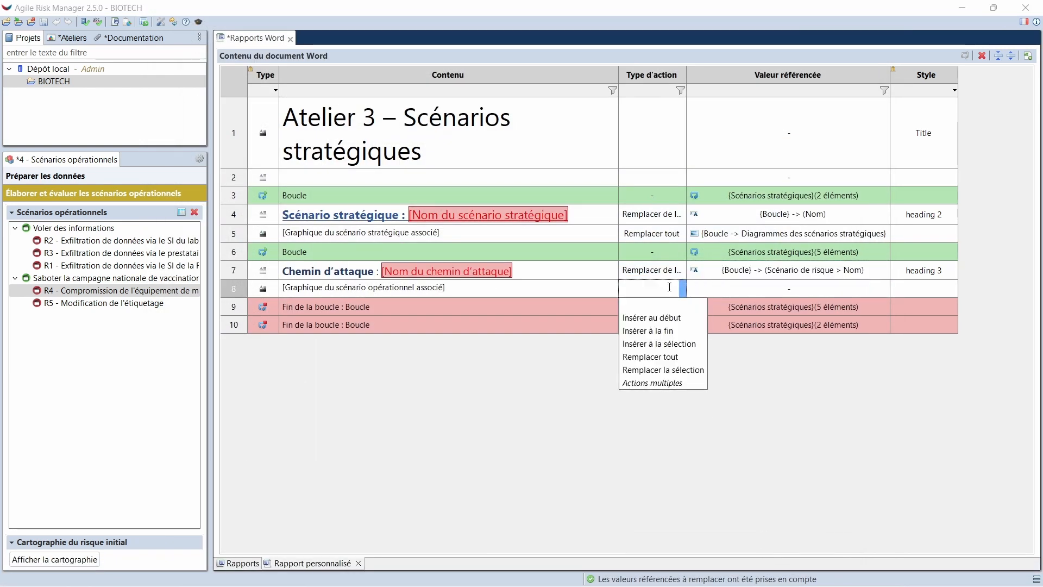
left_click(671, 358)
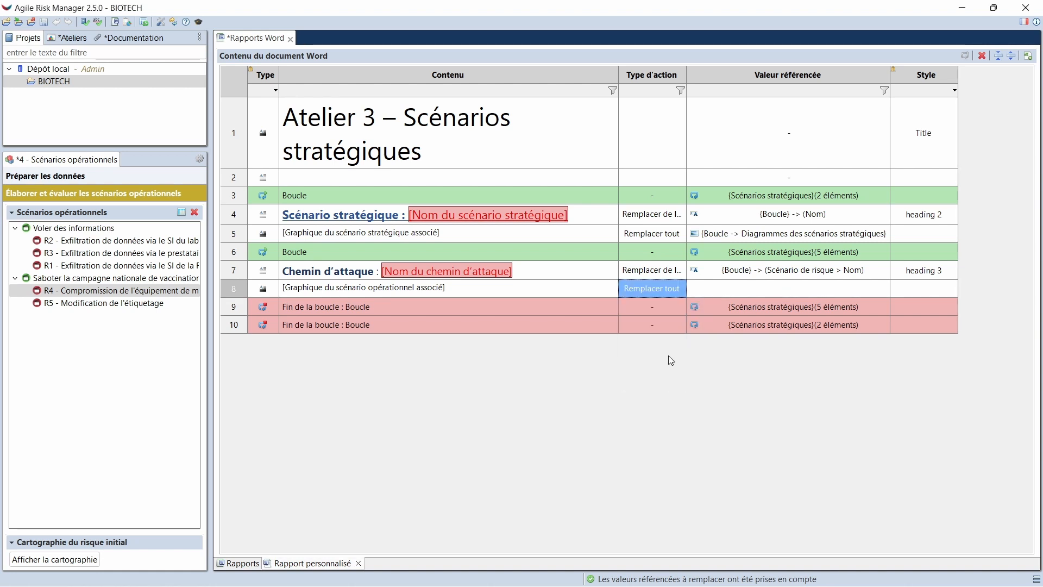
left_click(726, 292)
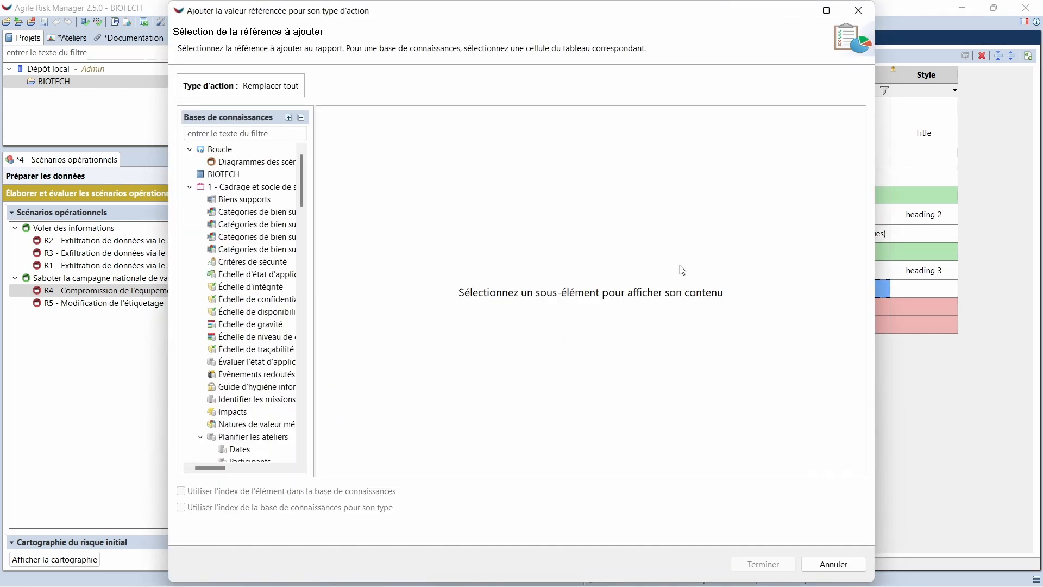
left_click(217, 152)
left_click(217, 160)
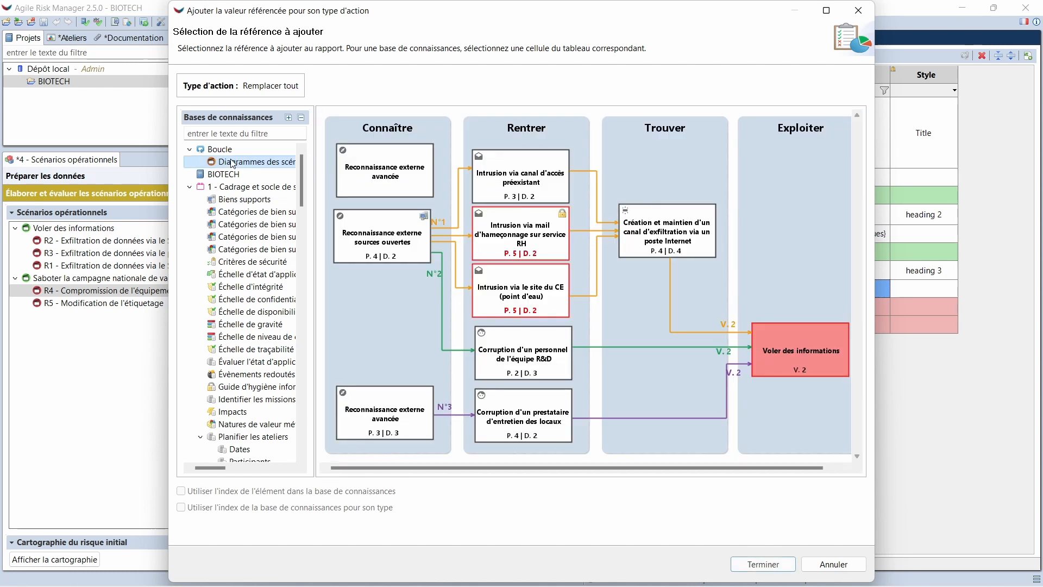
left_click(764, 564)
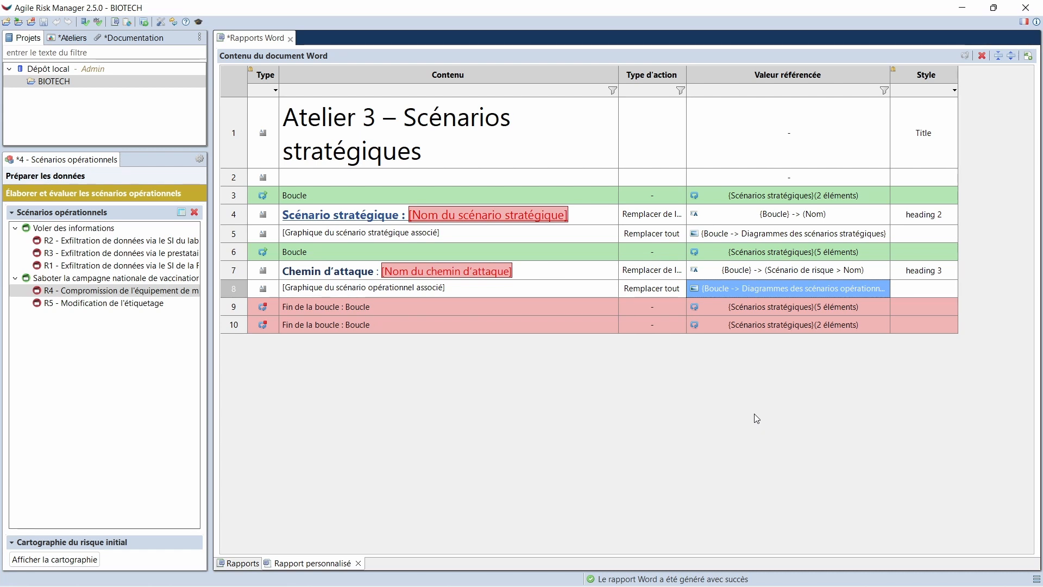
Generate the Word report from Rapport personnalisé, saving it as Mon rapport.docx in the Downloads folder
left_click(248, 565)
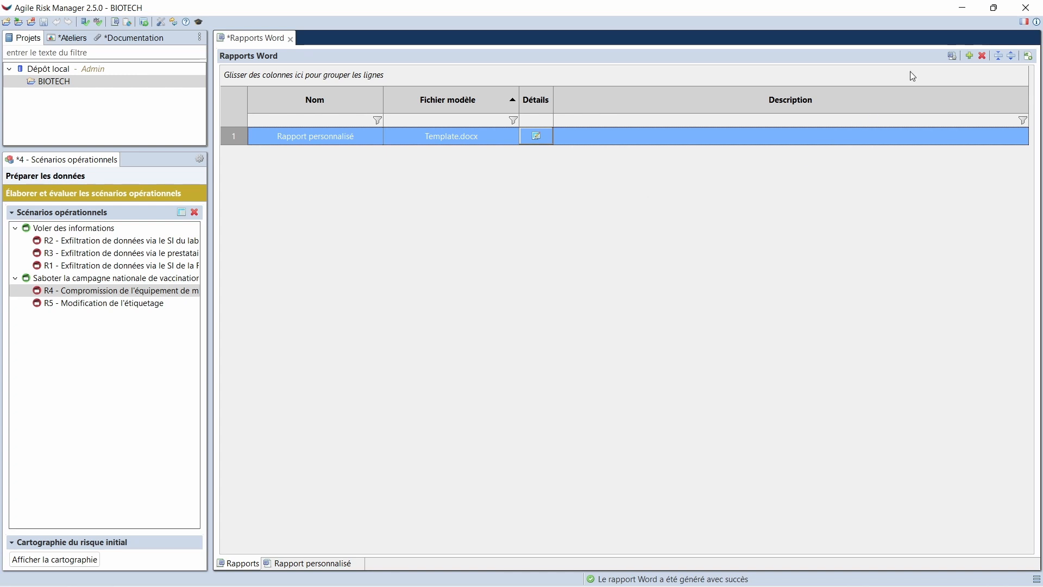
left_click(950, 57)
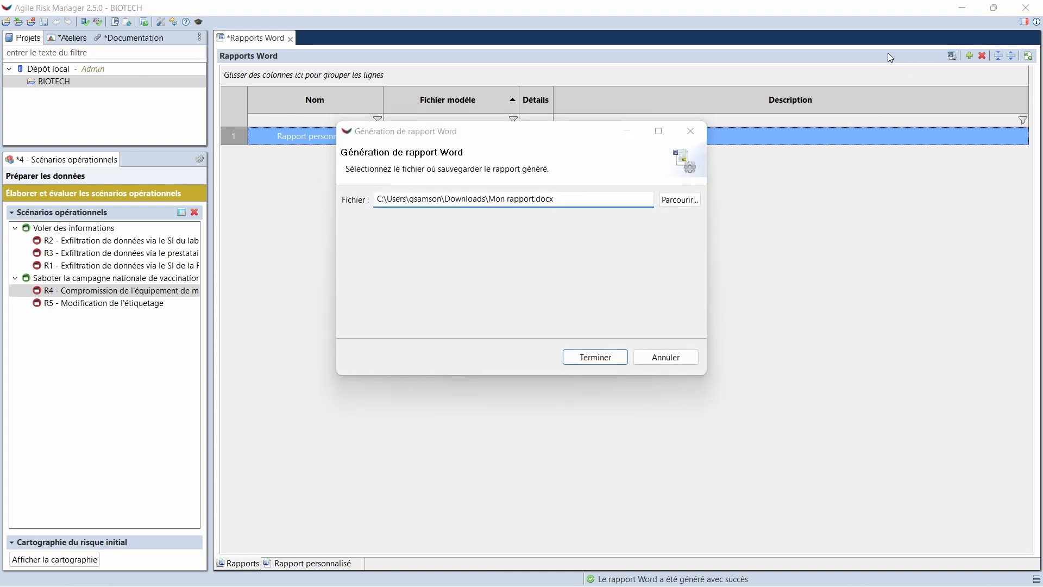
left_click(609, 360)
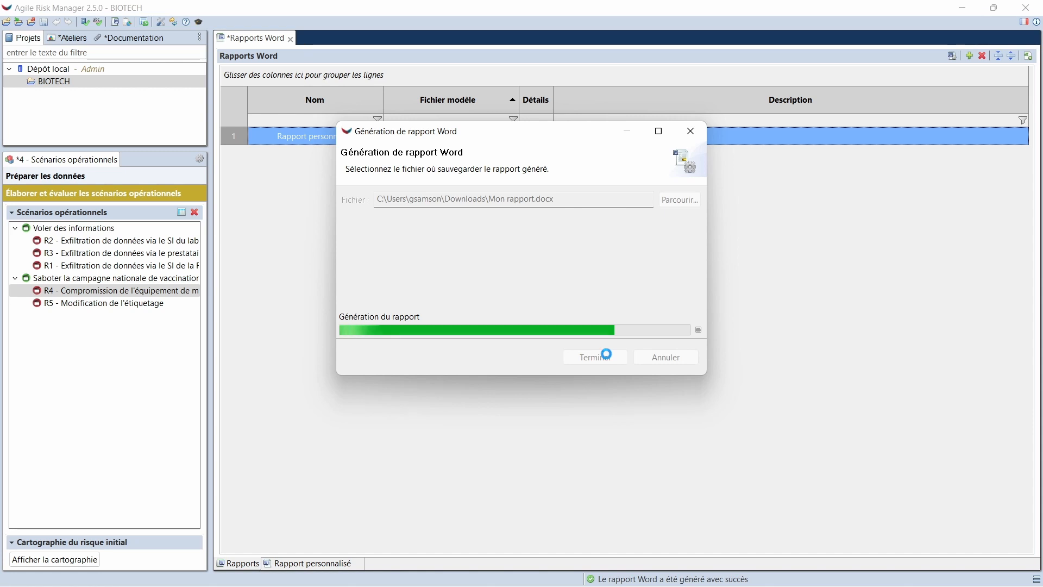
left_click(607, 357)
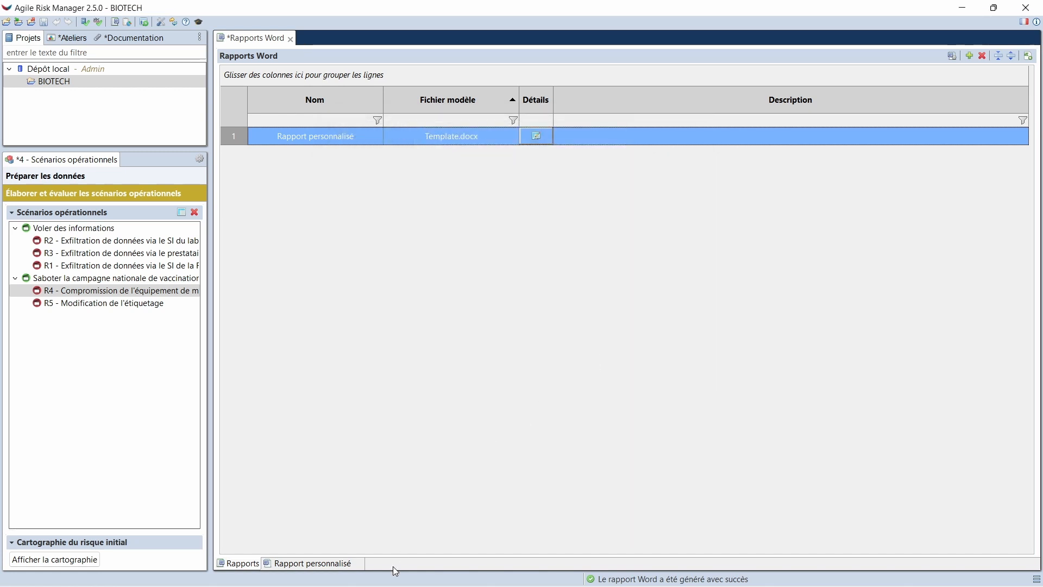
Open Mon rapport from the Téléchargements folder in Word and examine its strategic scenario and attack path sections with their diagrams
mouse_move(399, 585)
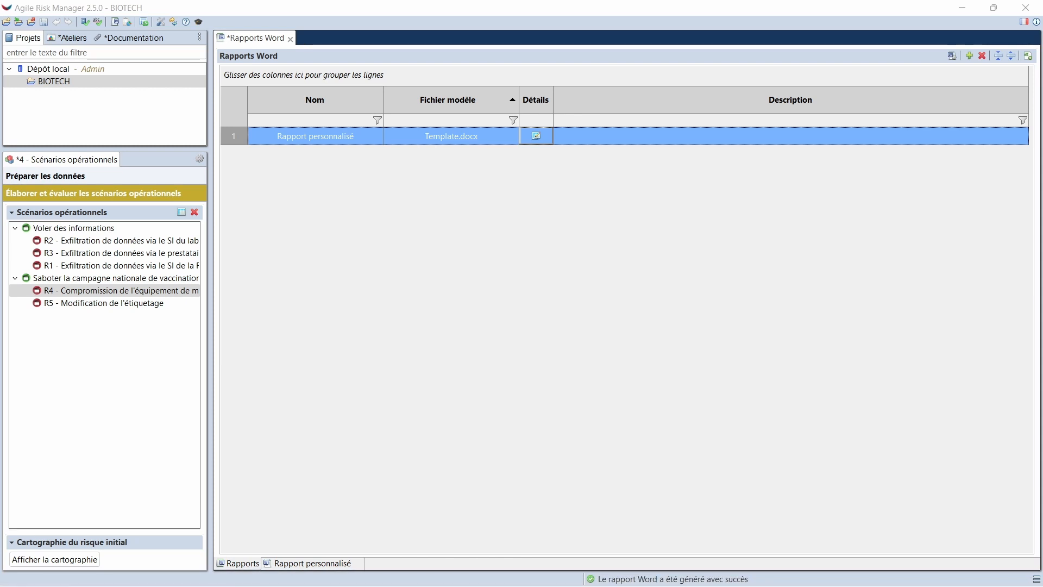
left_click_drag(1042, 122, 497, 158)
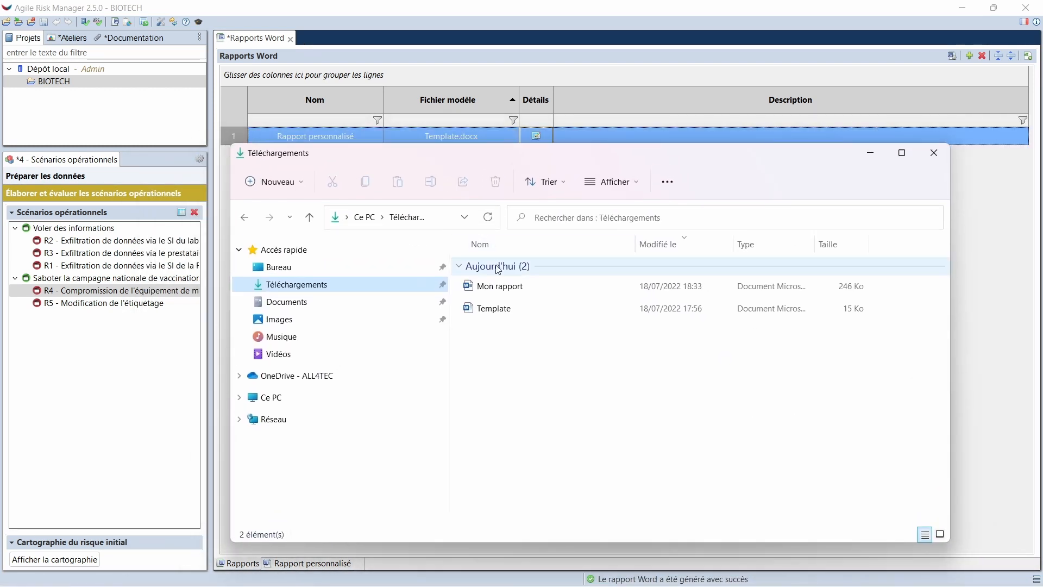
double_click(501, 287)
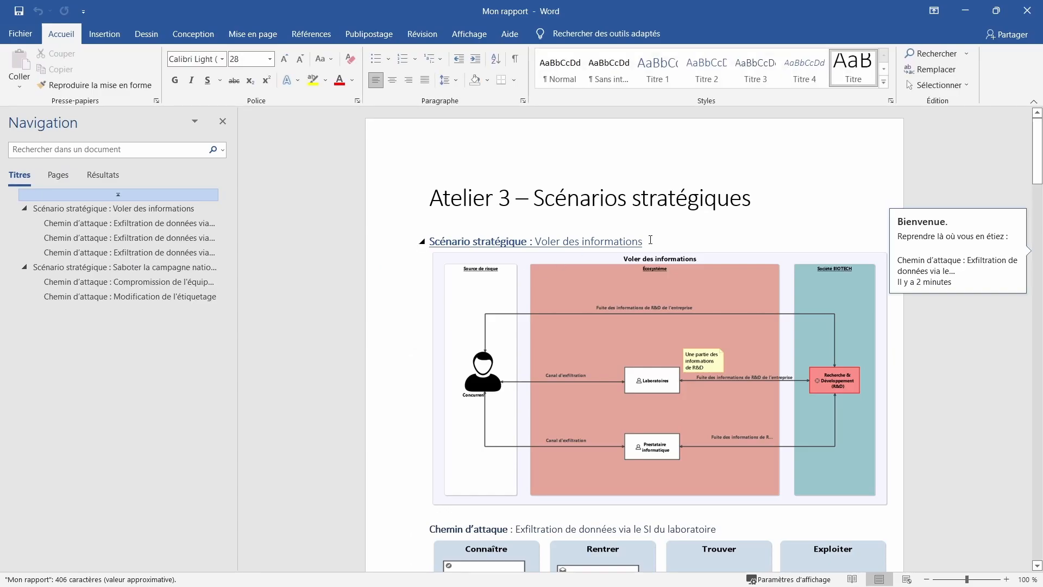
scroll(638, 263, "down", 2)
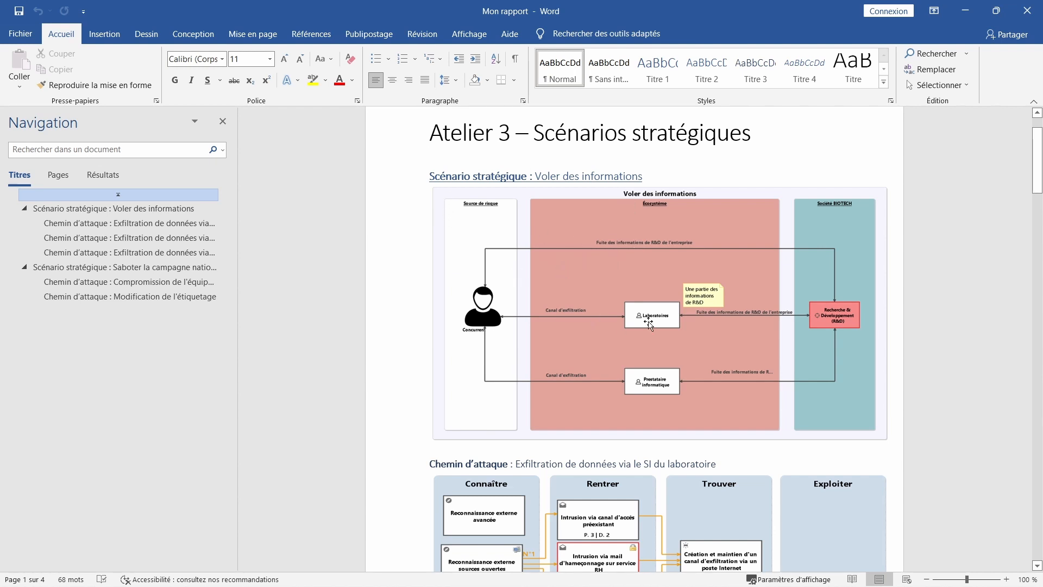
scroll(607, 285, "down", 5)
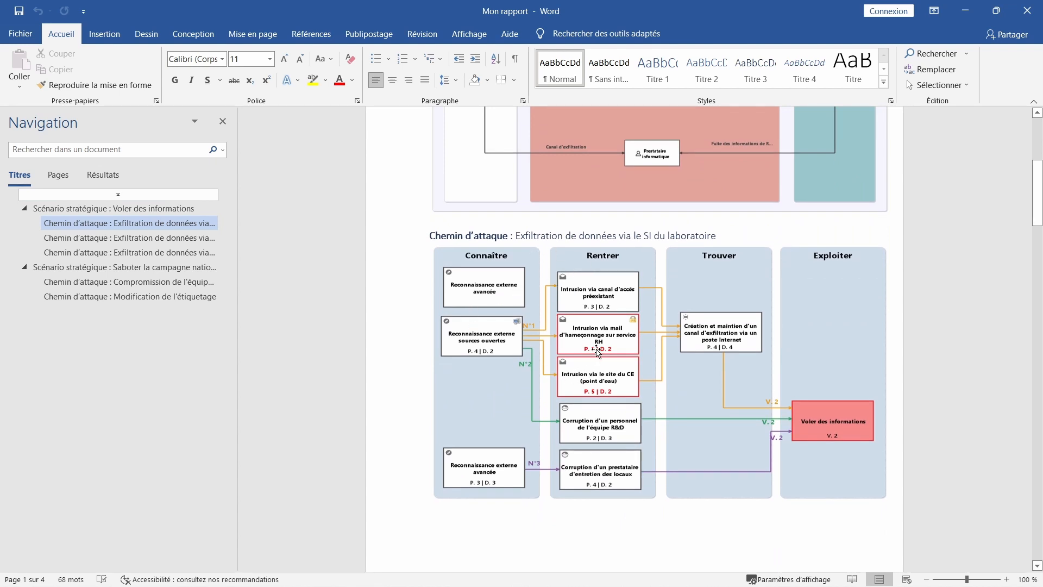
scroll(571, 375, "down", 10)
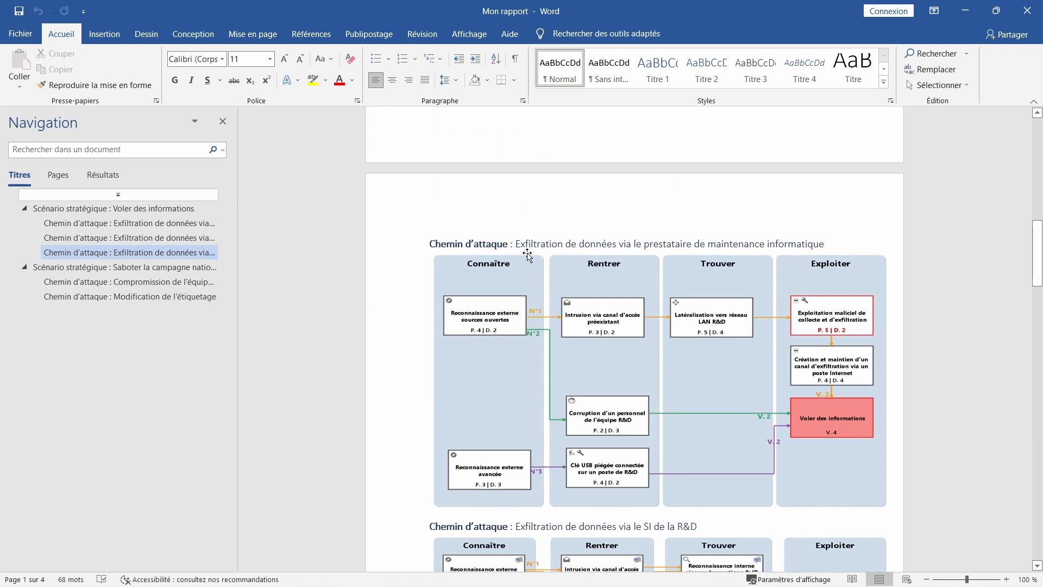
scroll(527, 254, "down", 14)
scroll(527, 253, "down", 5)
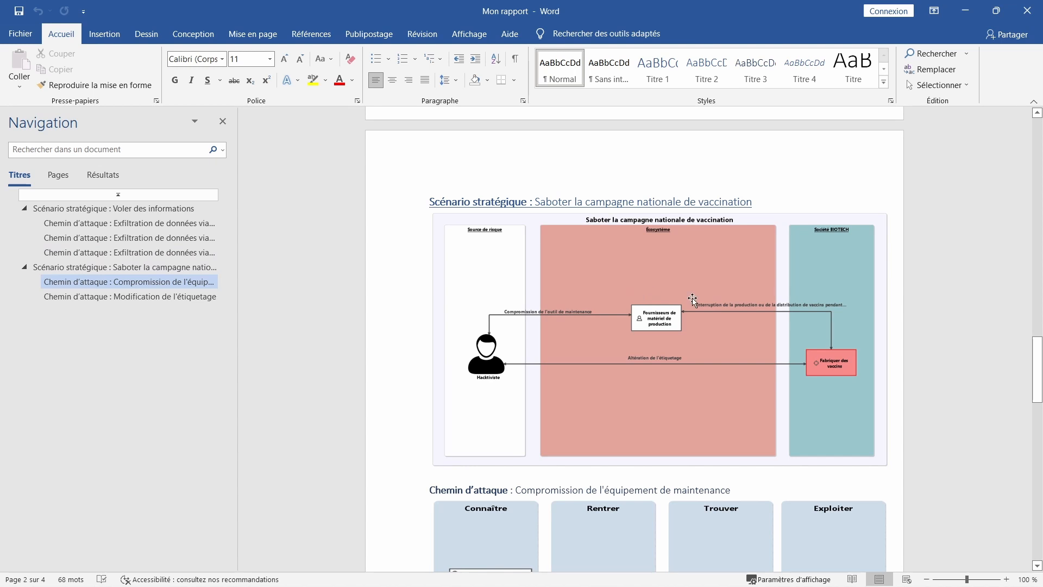
scroll(693, 298, "down", 7)
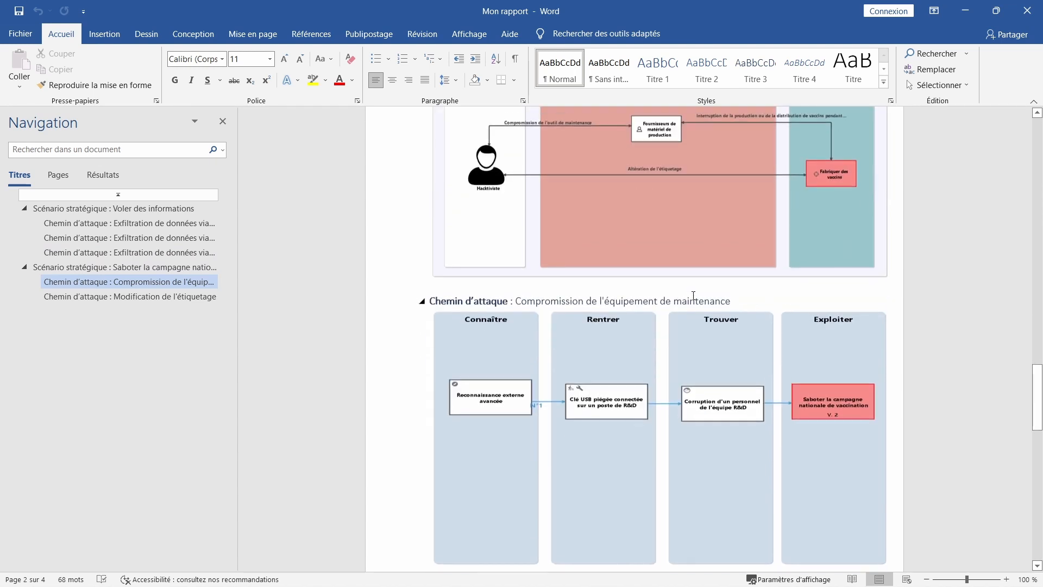
scroll(693, 299, "up", 2)
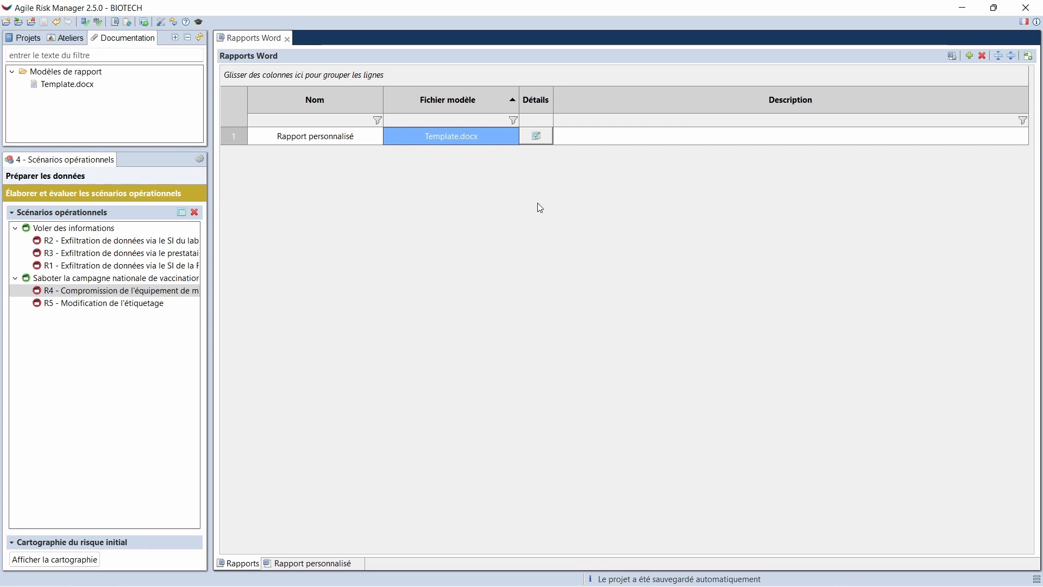
Display the content details of Rapport personnalisé, and open the Template 2 document from the Téléchargements folder in Word
left_click(543, 141)
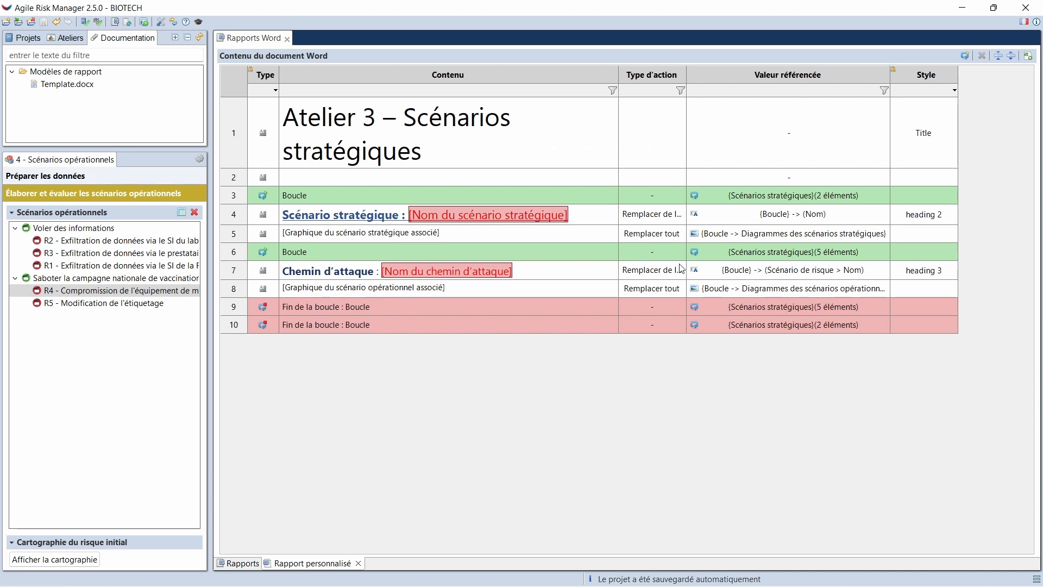
mouse_move(587, 584)
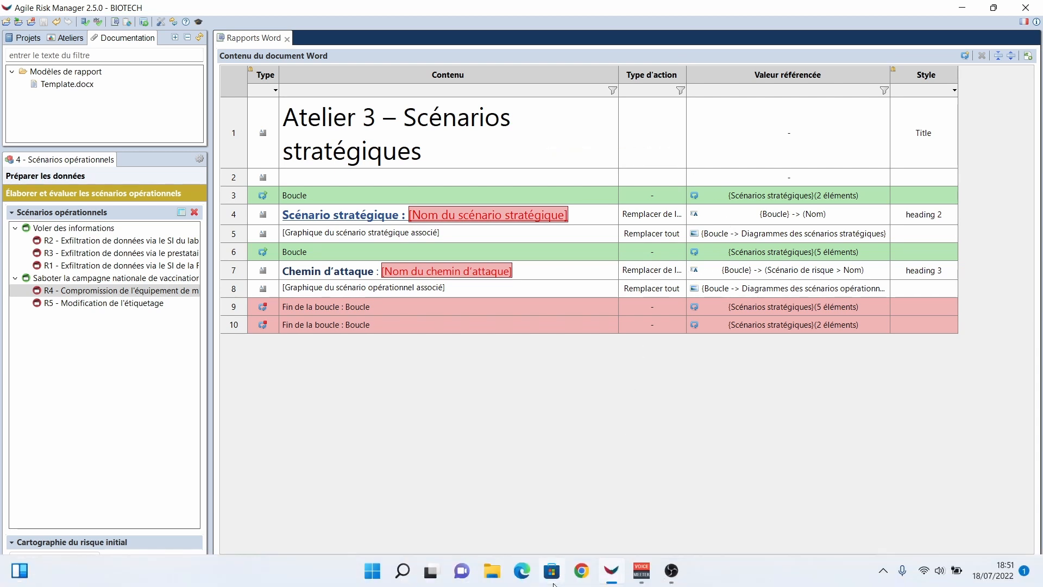
left_click(502, 580)
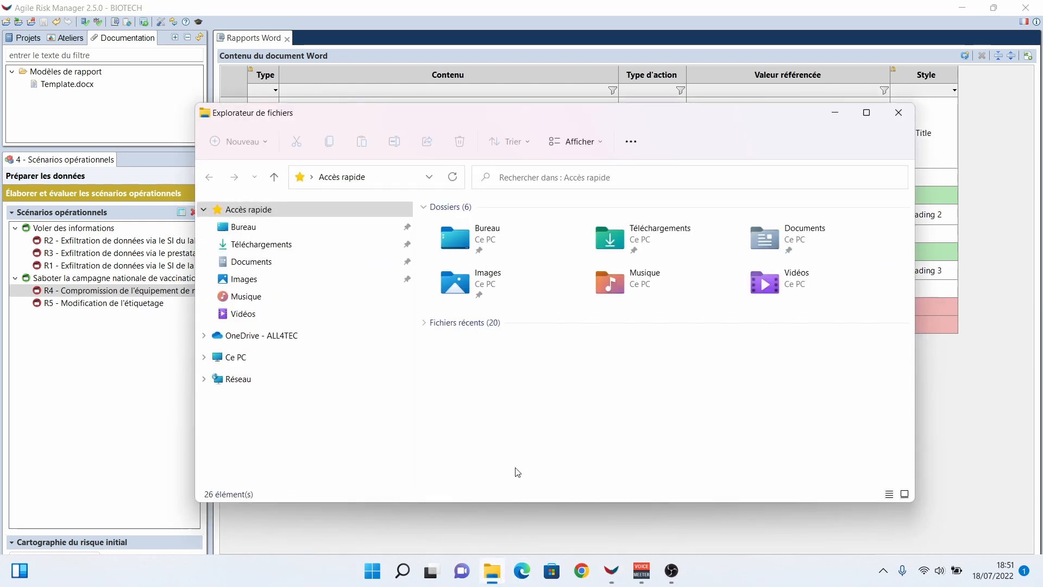
left_click(302, 251)
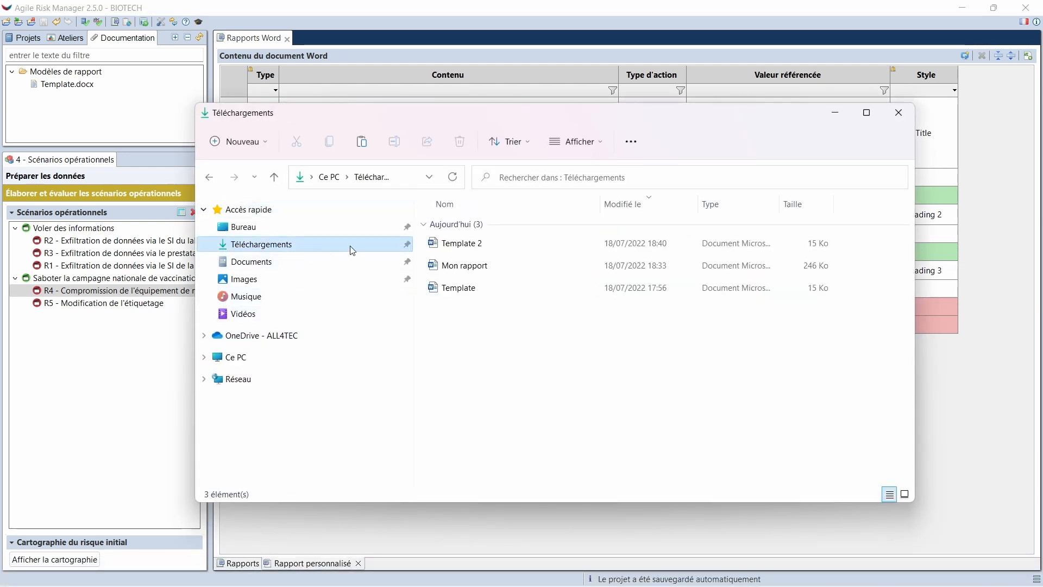
left_click(460, 248)
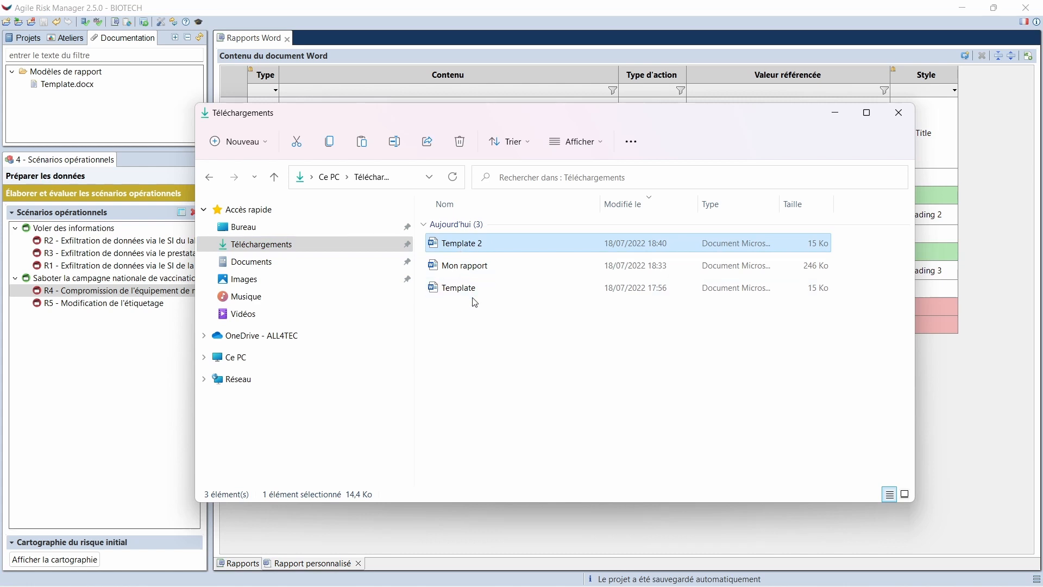
double_click(475, 244)
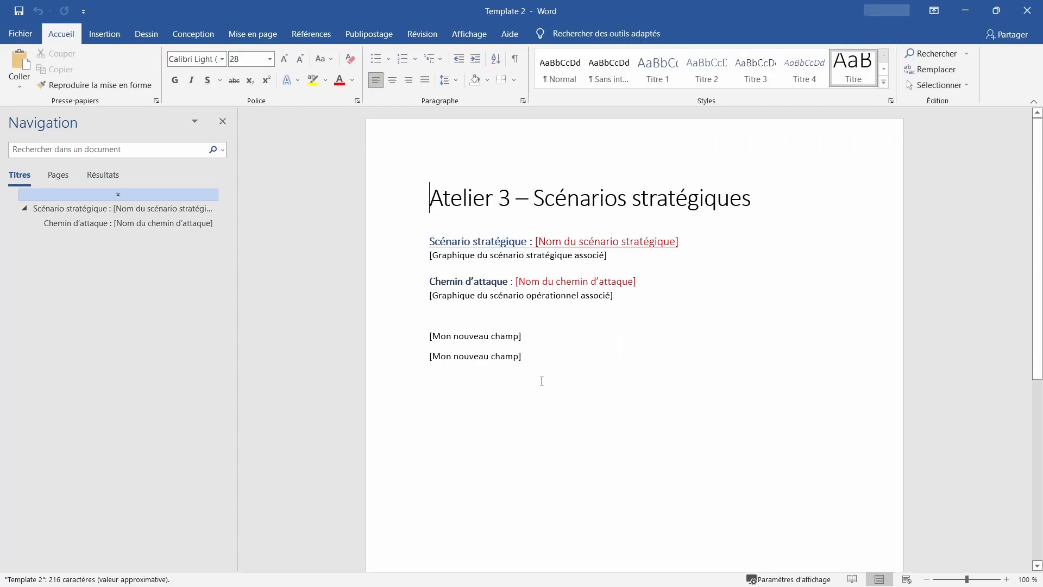
Compare the two [Mon nouveau champ] lines in Template 2 with the scenario and attack path placeholders above them
left_click_drag(531, 372, 412, 338)
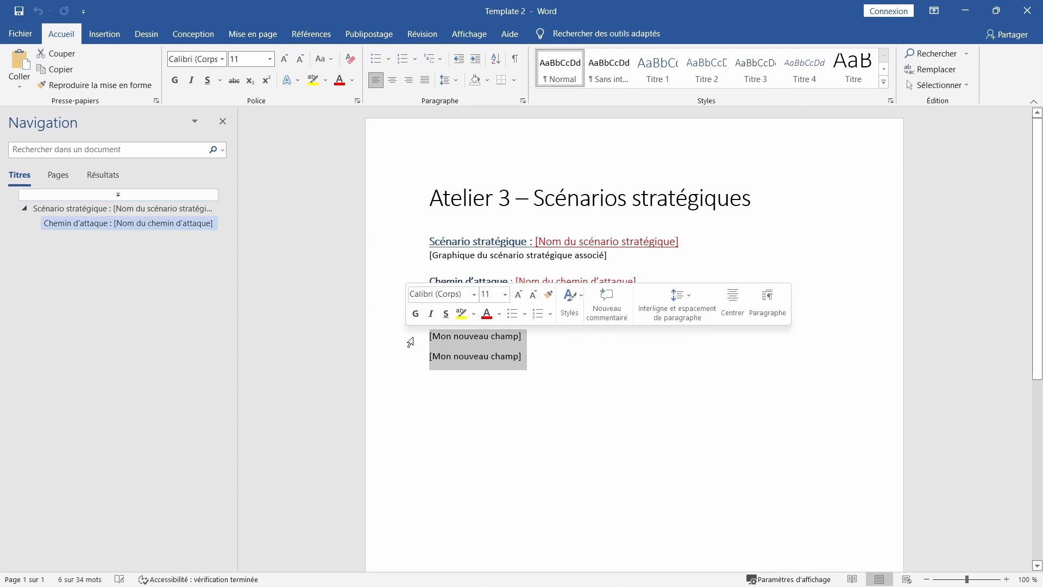
left_click(547, 377)
left_click_drag(638, 298, 416, 242)
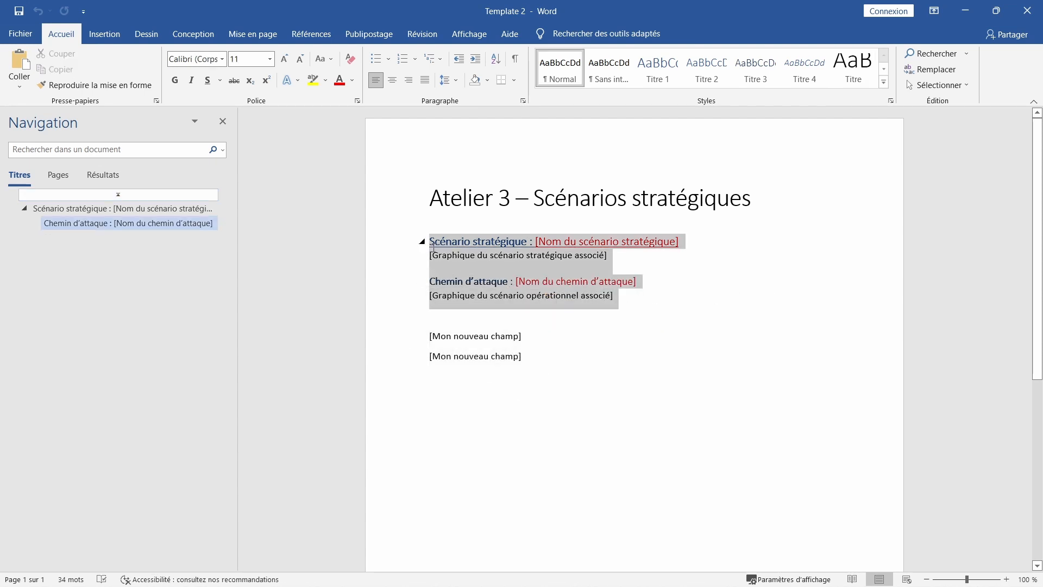
left_click_drag(523, 360, 428, 334)
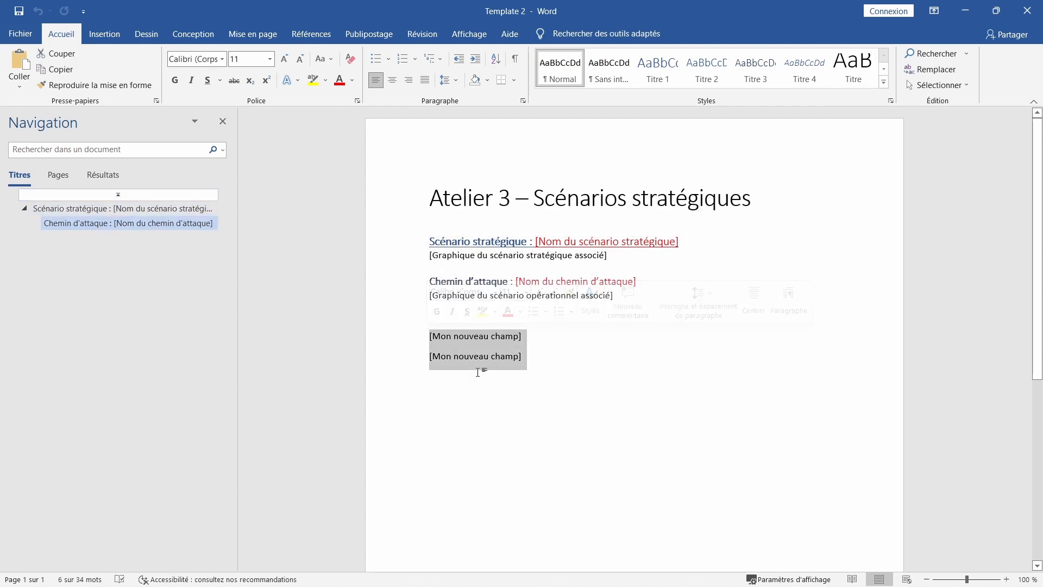
Close Template 2 in Word and return to the Word reports list in Agile Risk Manager
left_click(507, 407)
left_click(1029, 8)
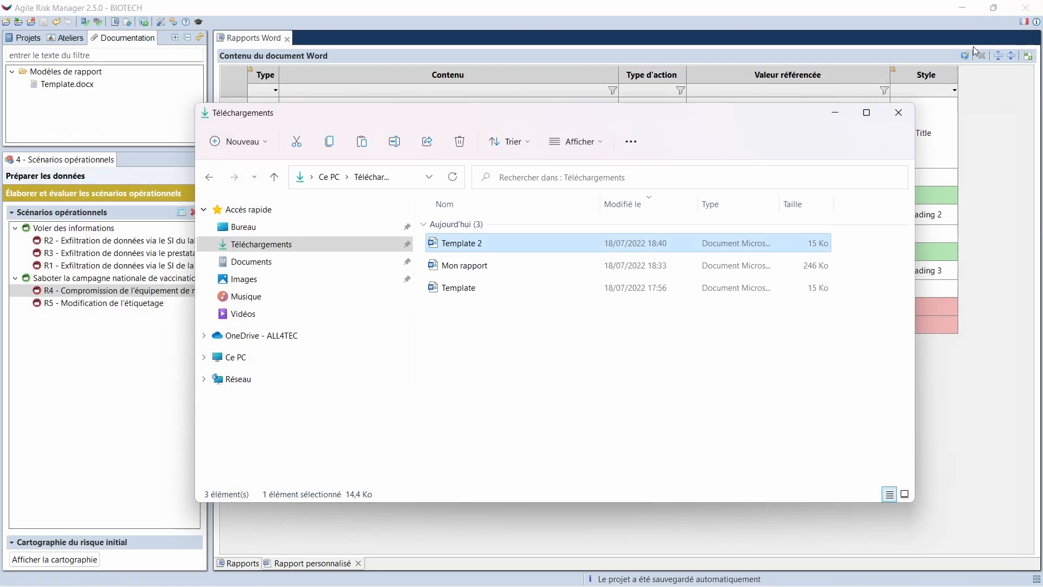
left_click(519, 536)
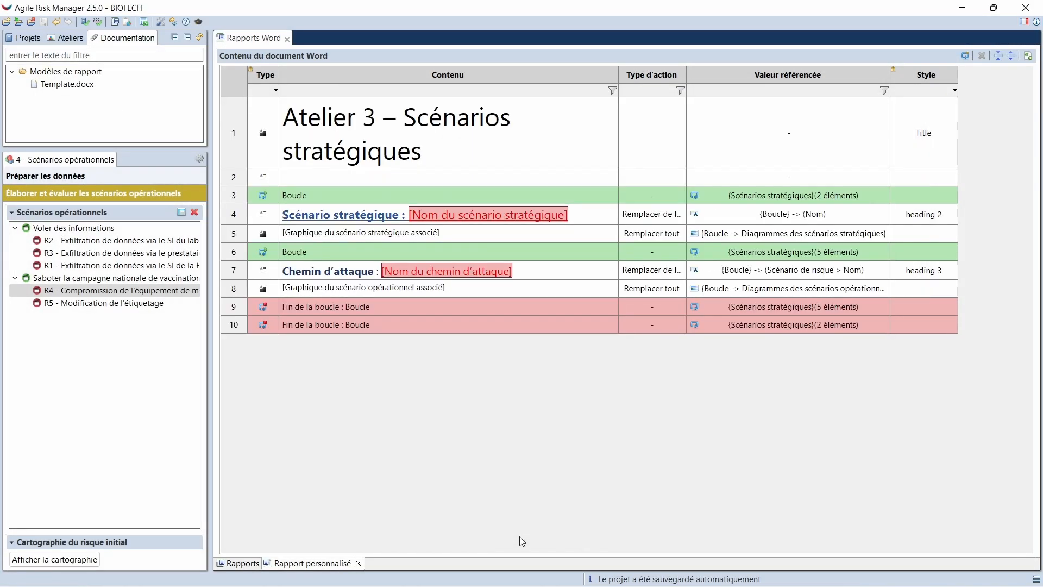
left_click(238, 562)
Set the external file Template 2.docx from the Téléchargements folder as the model file of Rapport personnalisé, and display its content details
left_click(486, 138)
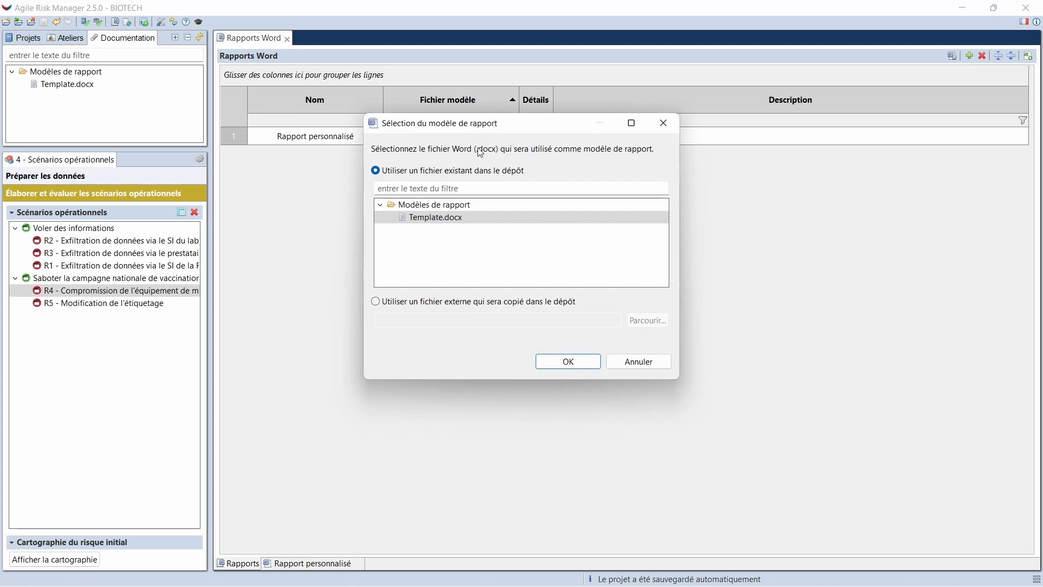
left_click(459, 302)
left_click(639, 325)
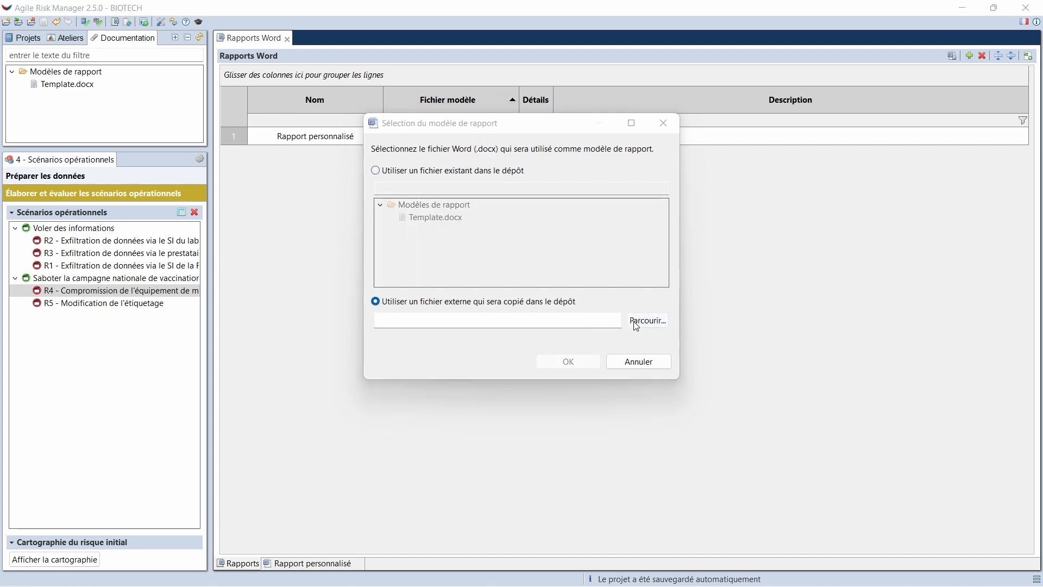
left_click(468, 268)
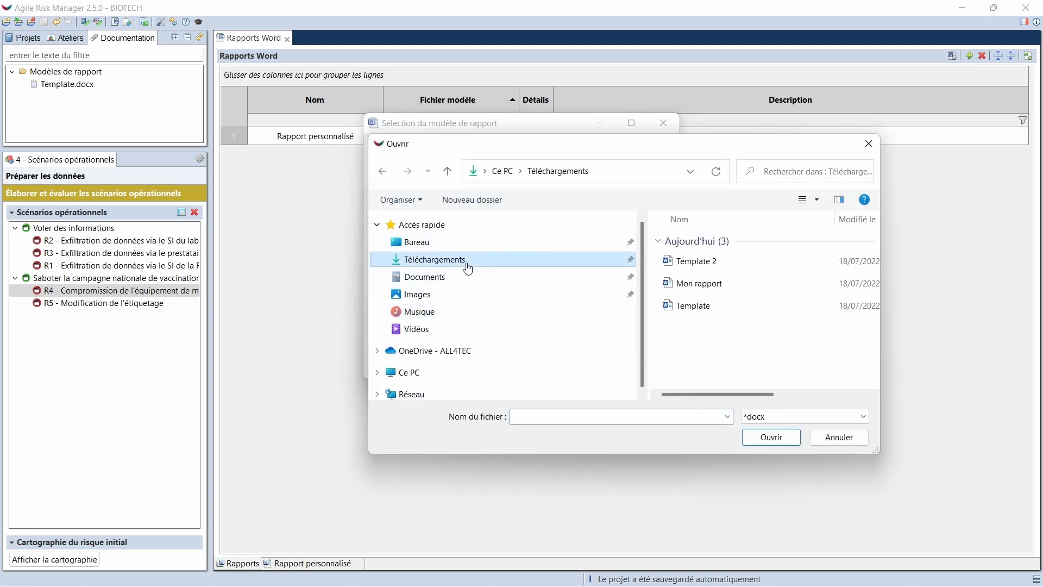
double_click(725, 264)
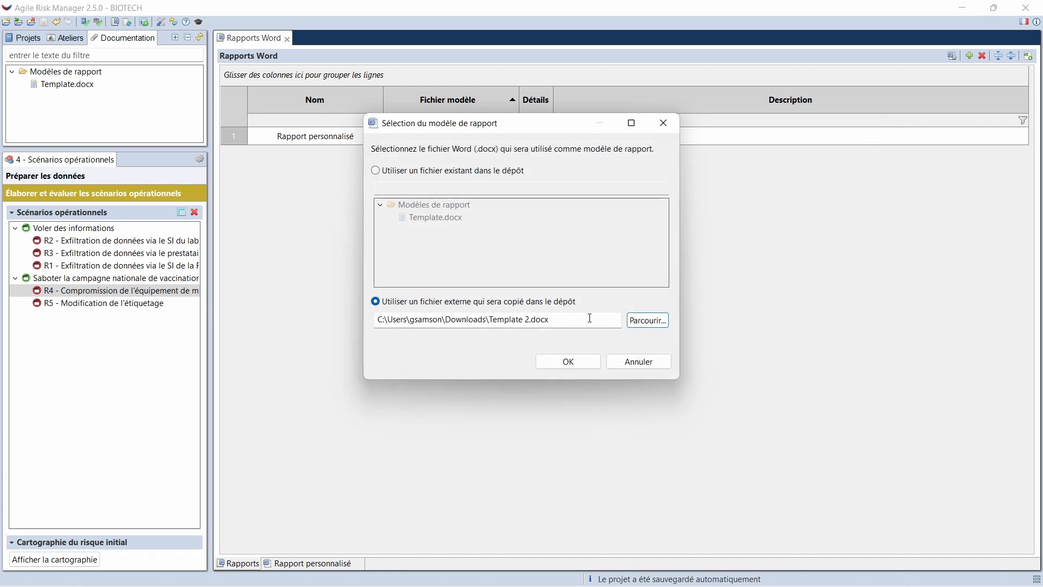
left_click(573, 364)
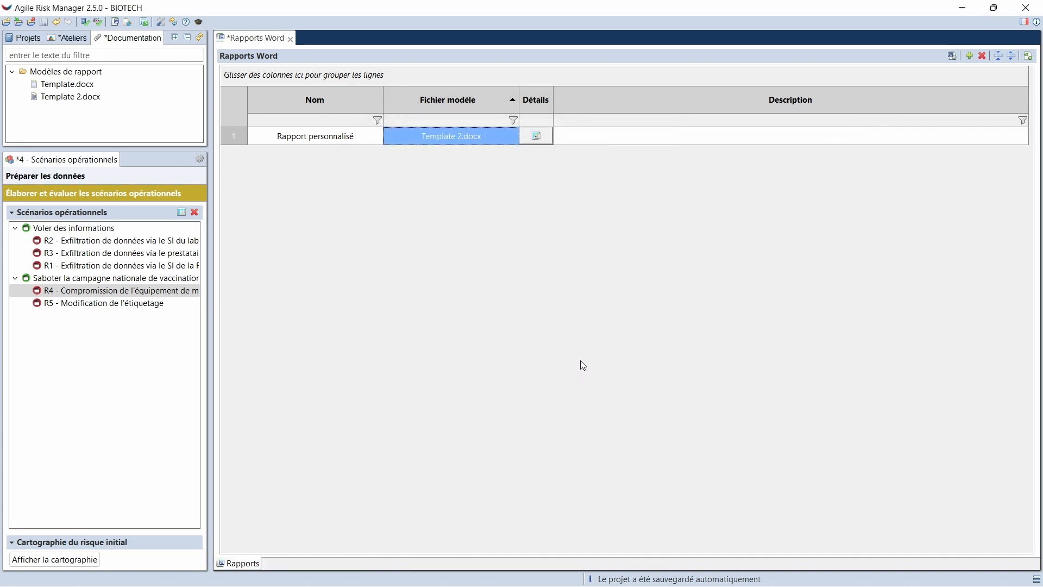
left_click(538, 138)
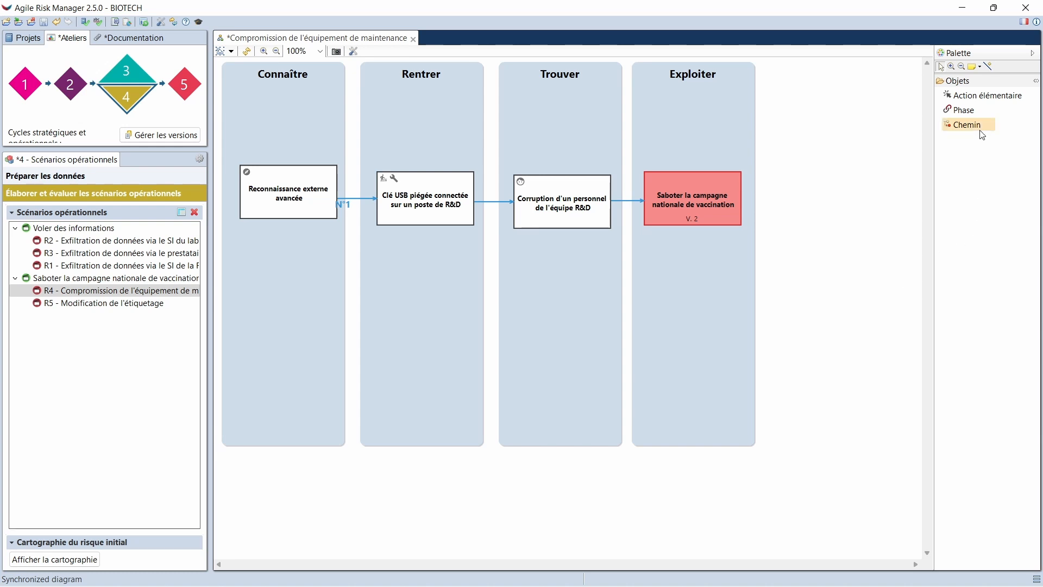
Start adding an Action élémentaire in the Rentrer phase of the R4 diagram, below the Clé USB piégée action, and enlarge the selection dialog
left_click(985, 97)
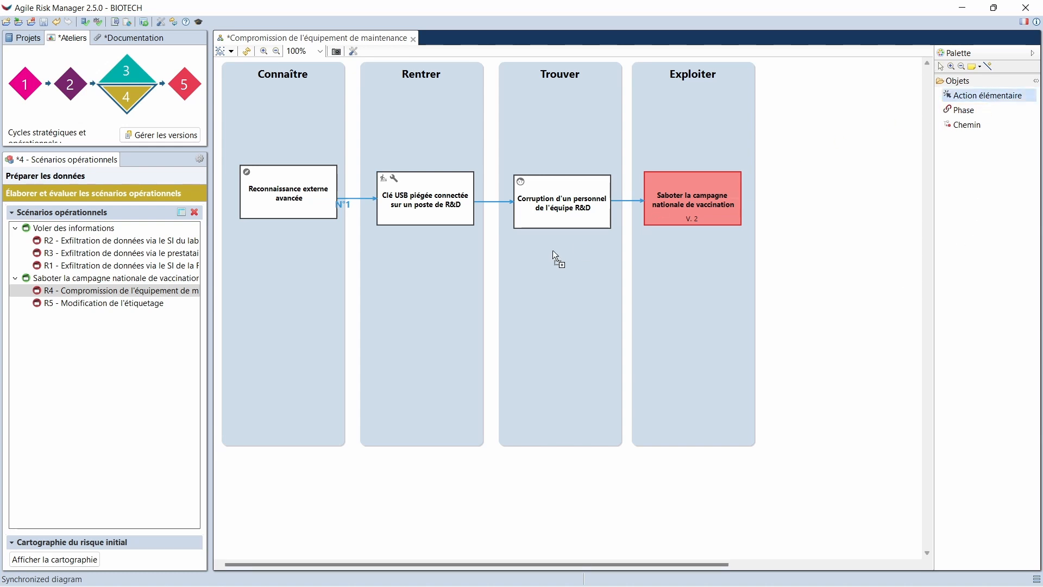
left_click(418, 292)
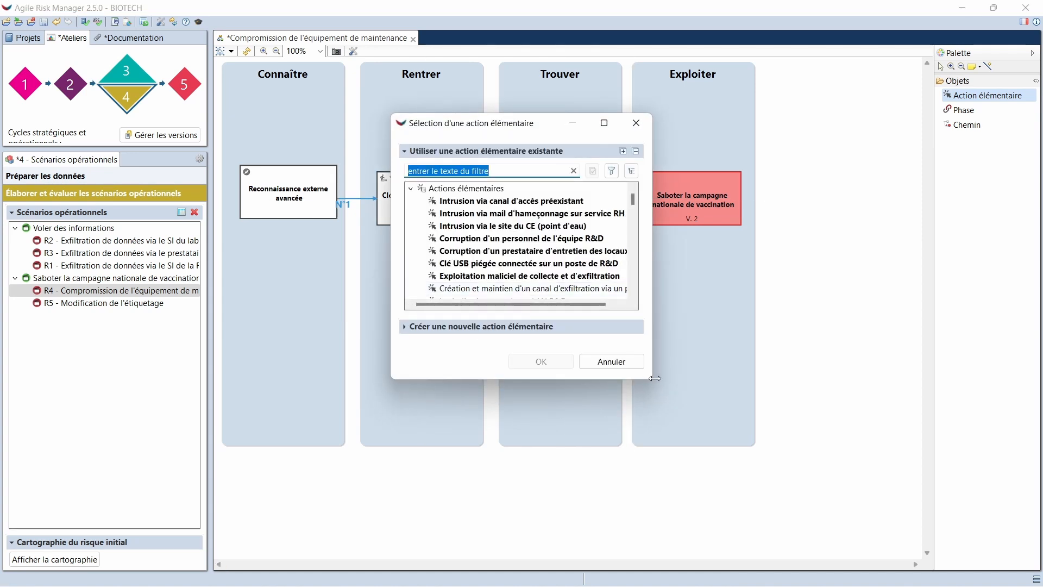
left_click_drag(655, 378, 733, 450)
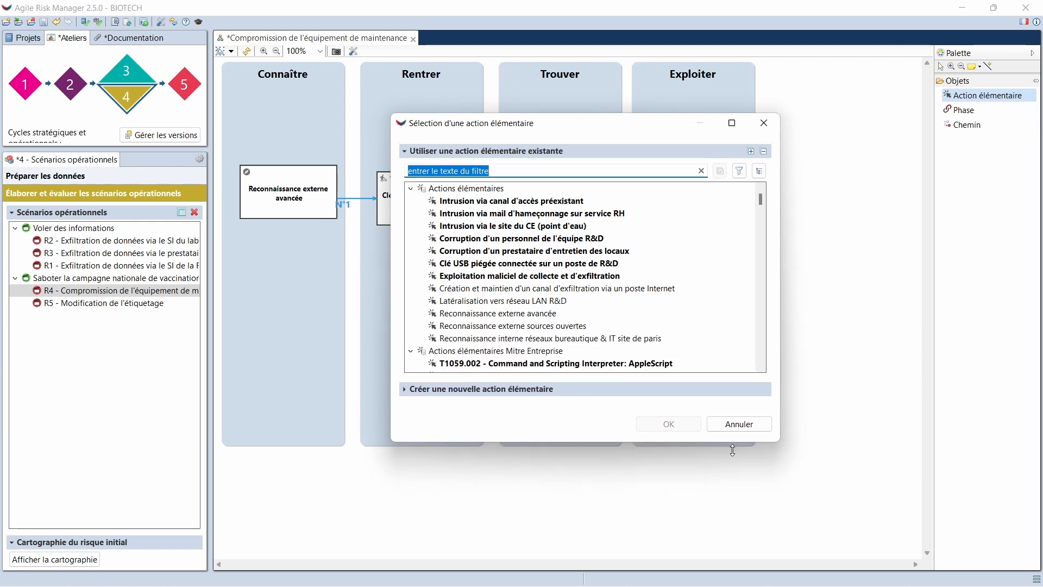
Organise the existing actions with Hiérarchie par catégories and examine the categories under Actions élémentaires Mitre Entreprise
left_click(759, 172)
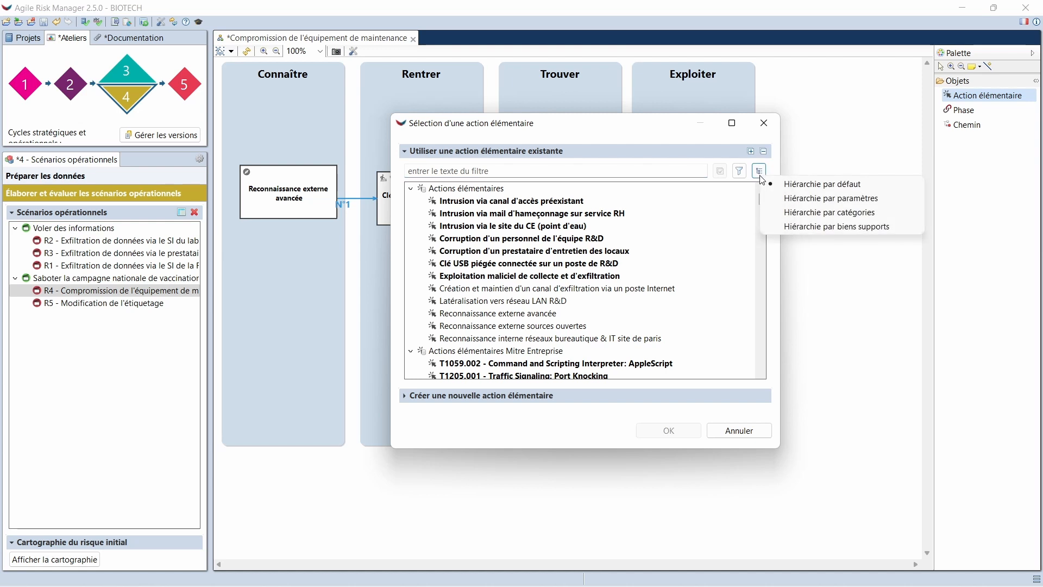
left_click(806, 213)
left_click(410, 189)
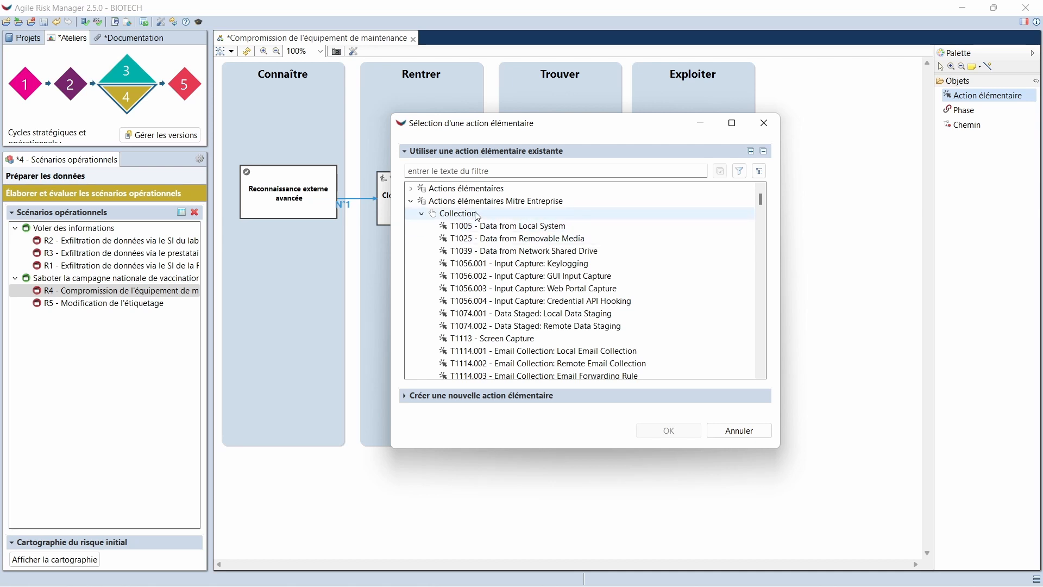
scroll(477, 216, "down", 10)
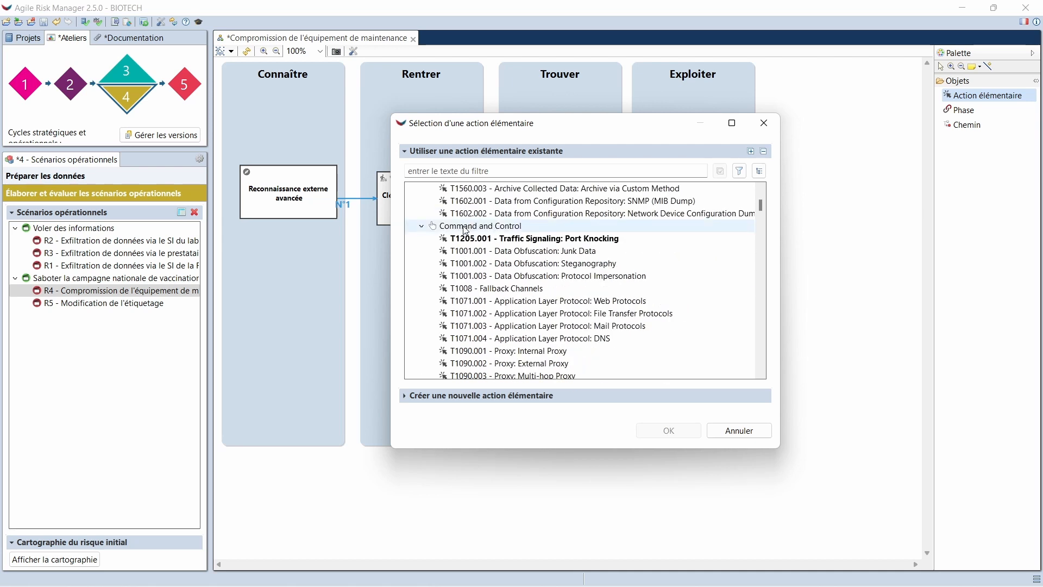
scroll(489, 237, "down", 10)
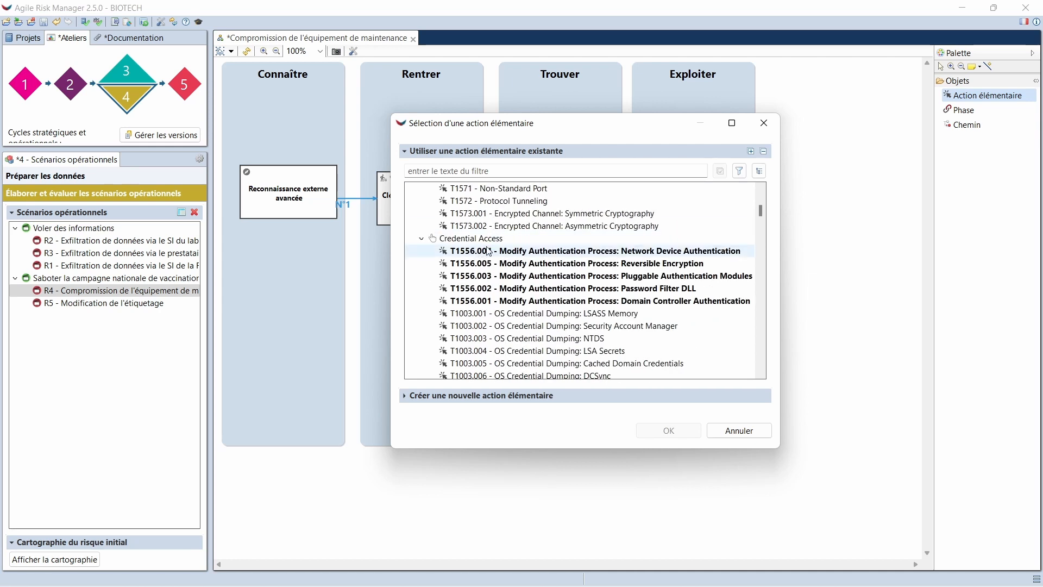
scroll(669, 214, "up", 6)
scroll(669, 215, "up", 11)
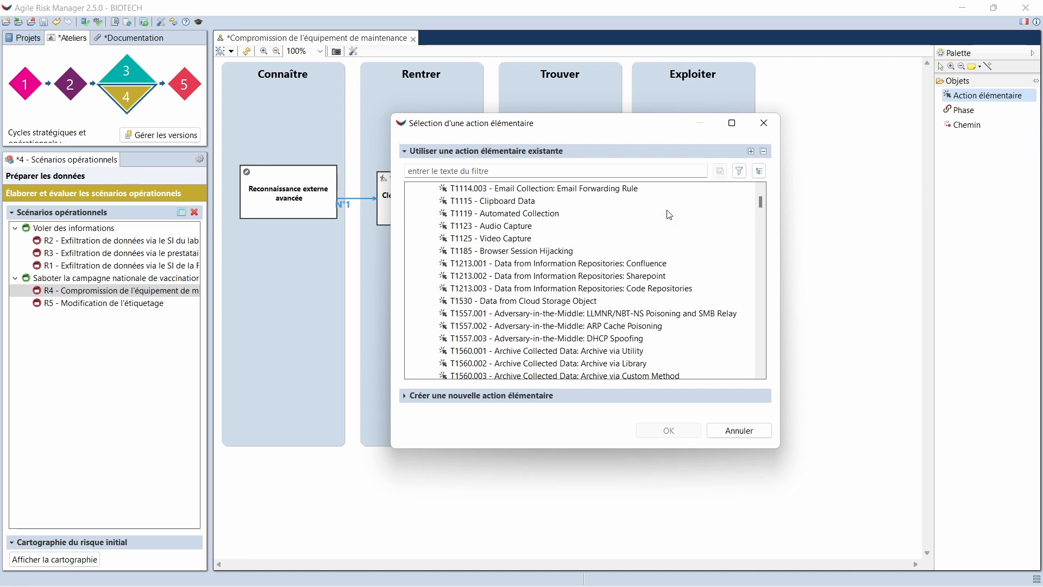
Switch to Hiérarchie par biens supports, filter on "windows", and add T1037.001 - Boot or Logon Initialization Scripts: Logon Script (Windows) to the Rentrer phase
left_click(759, 170)
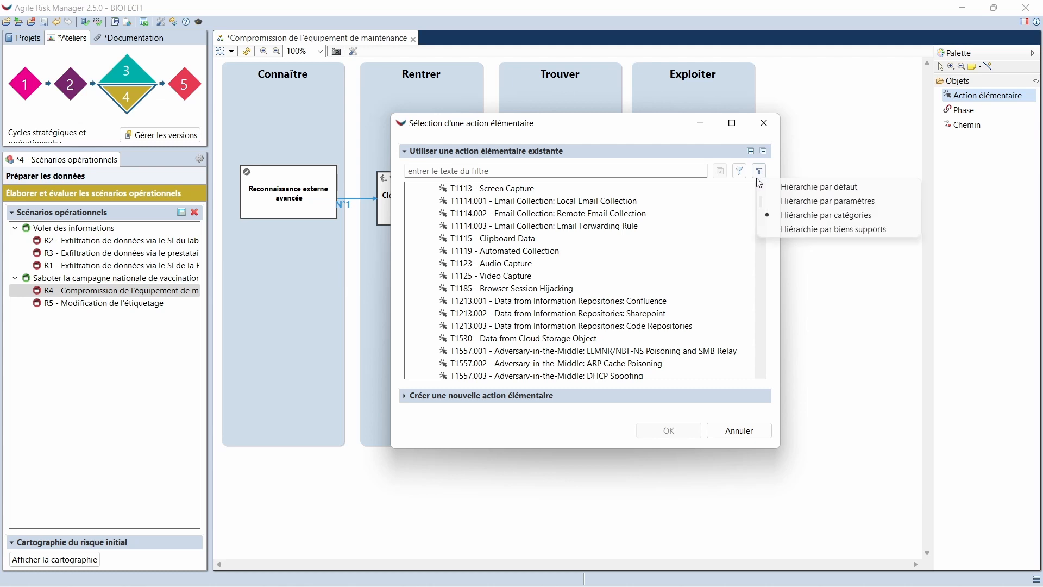
left_click(836, 229)
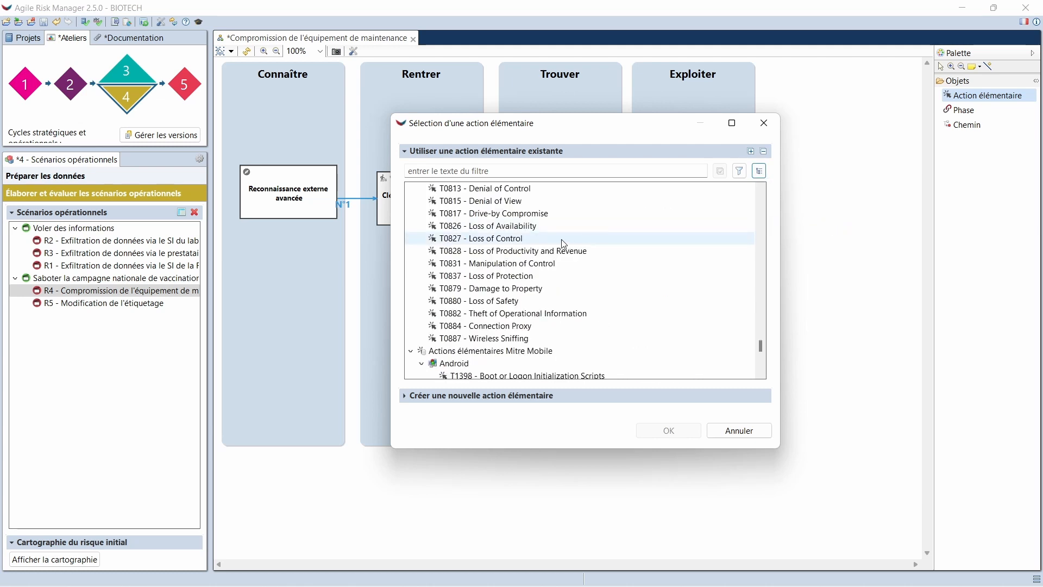
left_click(481, 172)
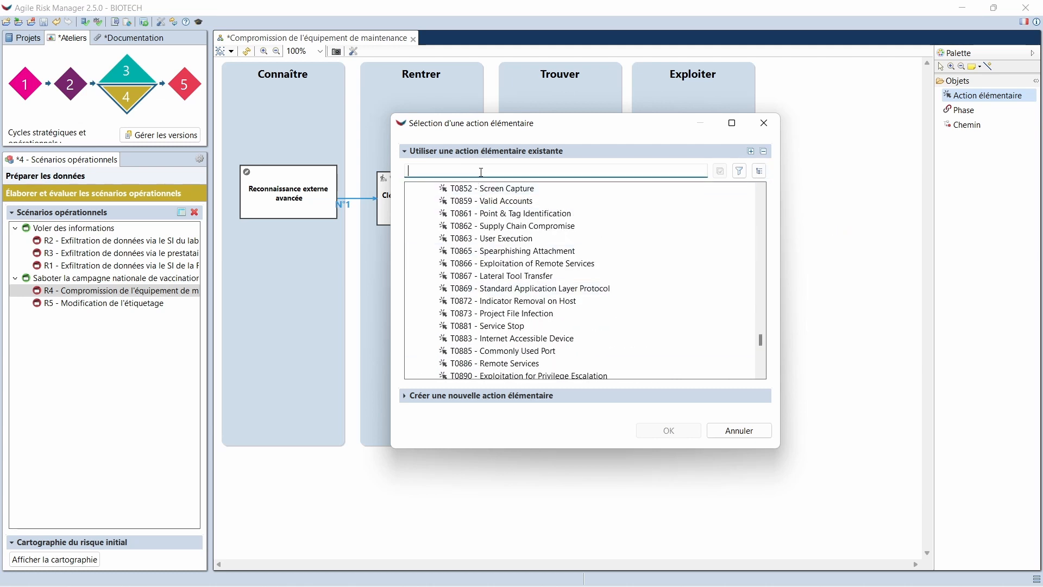
type("windows")
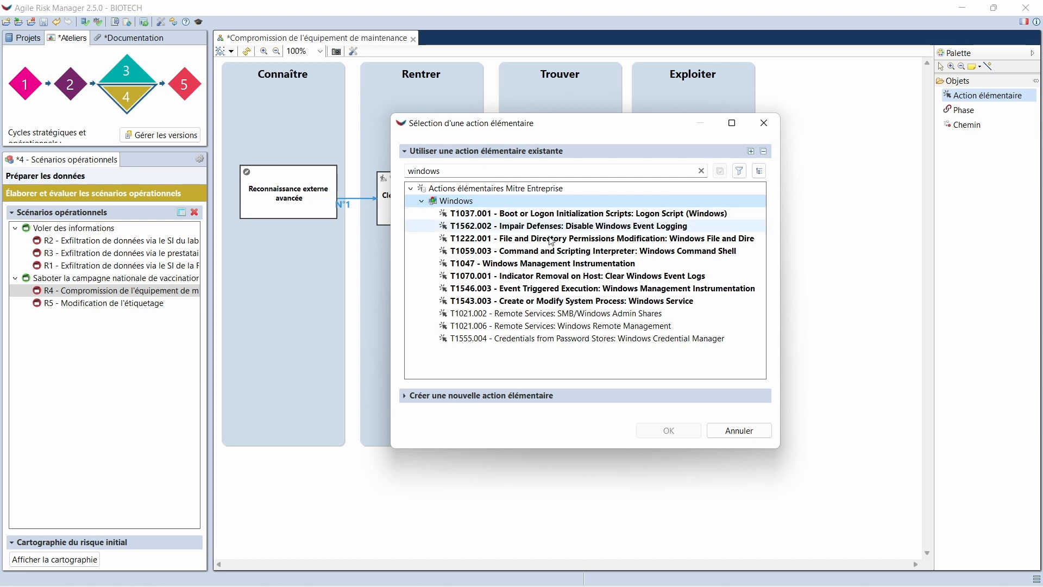
double_click(491, 217)
left_click_drag(465, 312, 416, 287)
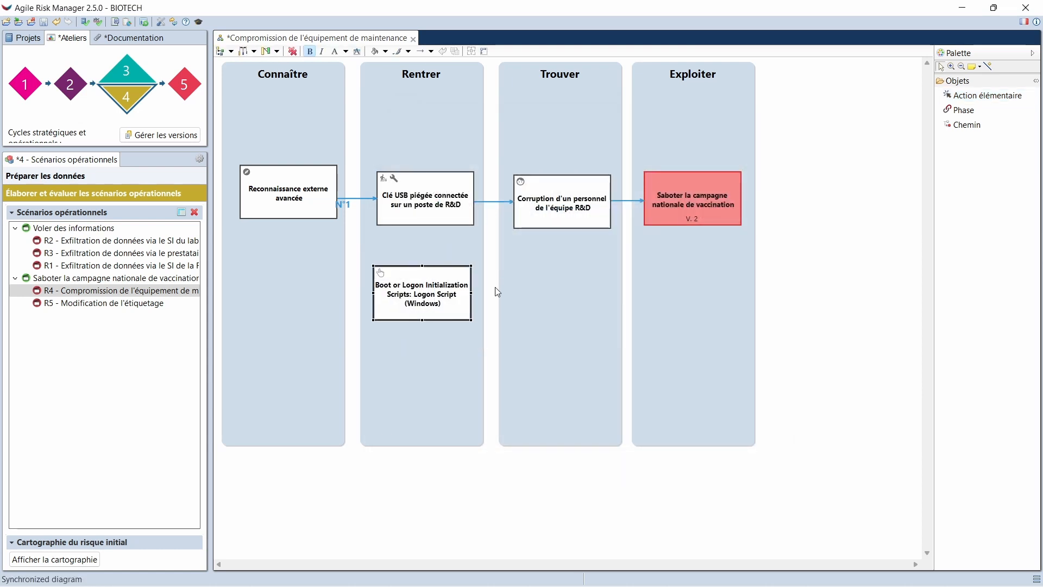
left_click(837, 373)
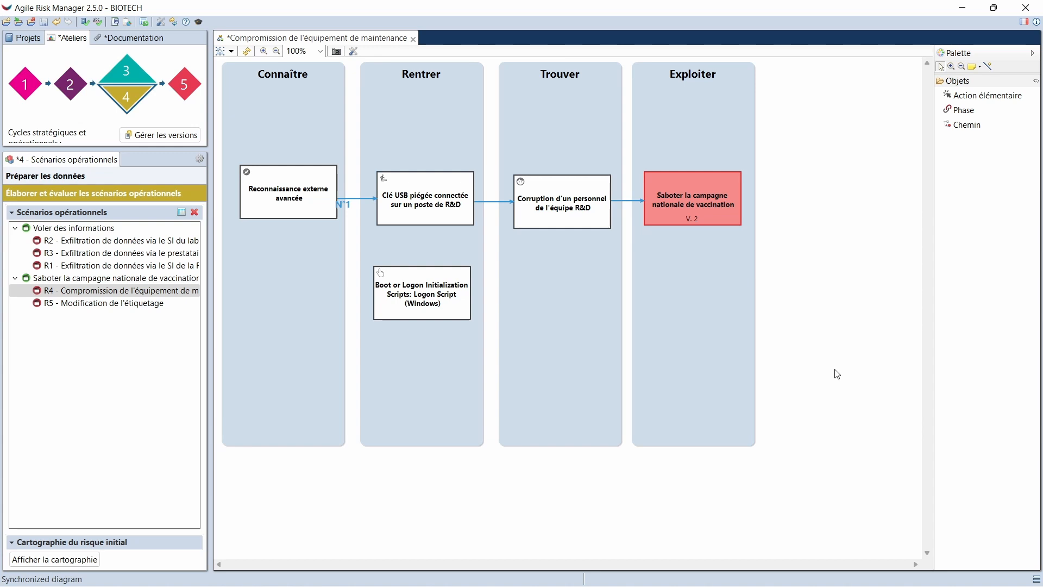
Open the Actions élémentaires base and add the category Outils malveillants to Clé USB piégée connectée sur un poste de R&D
left_click(155, 179)
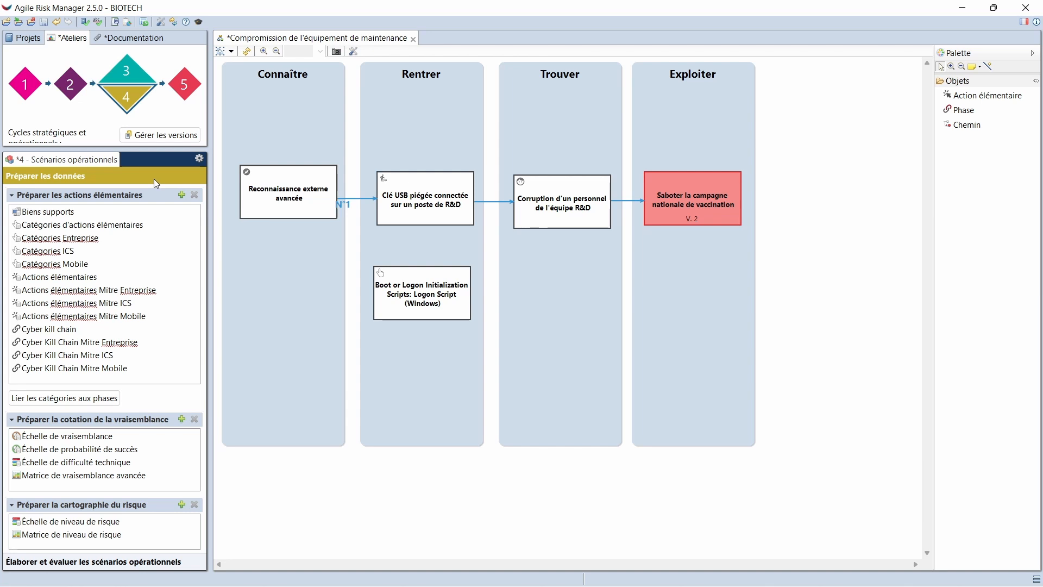
double_click(141, 274)
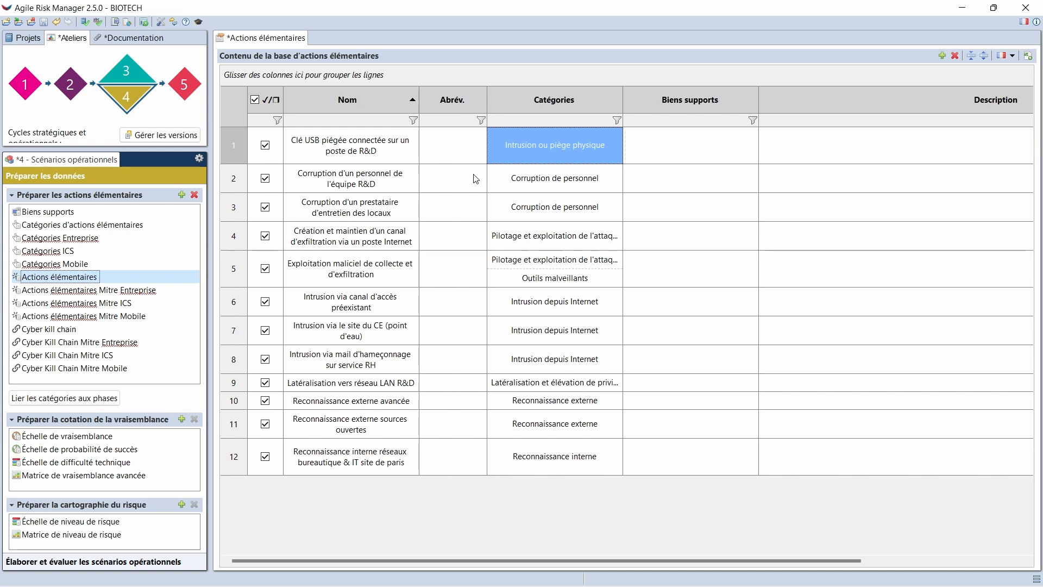
double_click(525, 160)
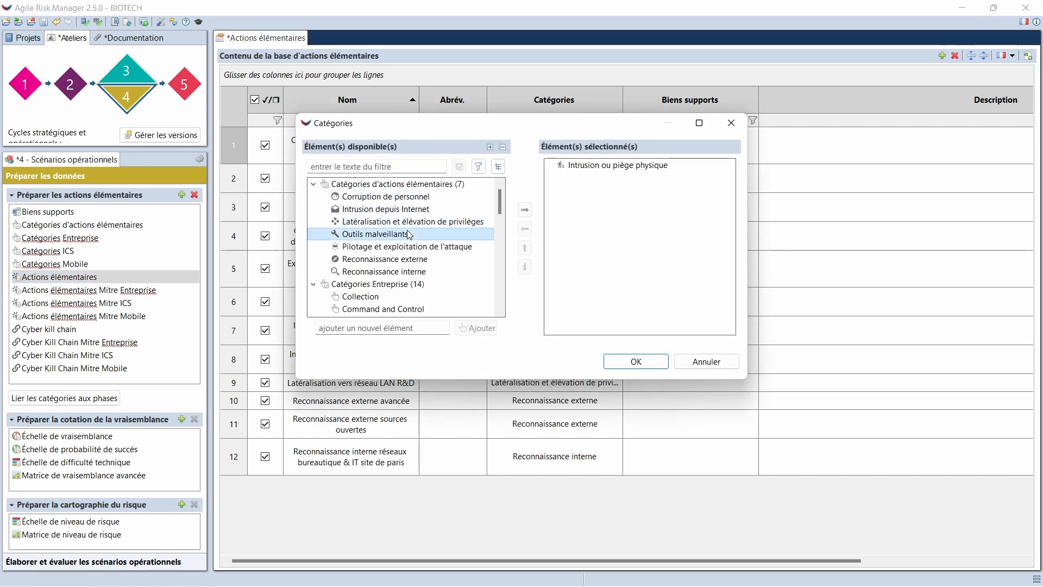
left_click_drag(376, 234, 566, 311)
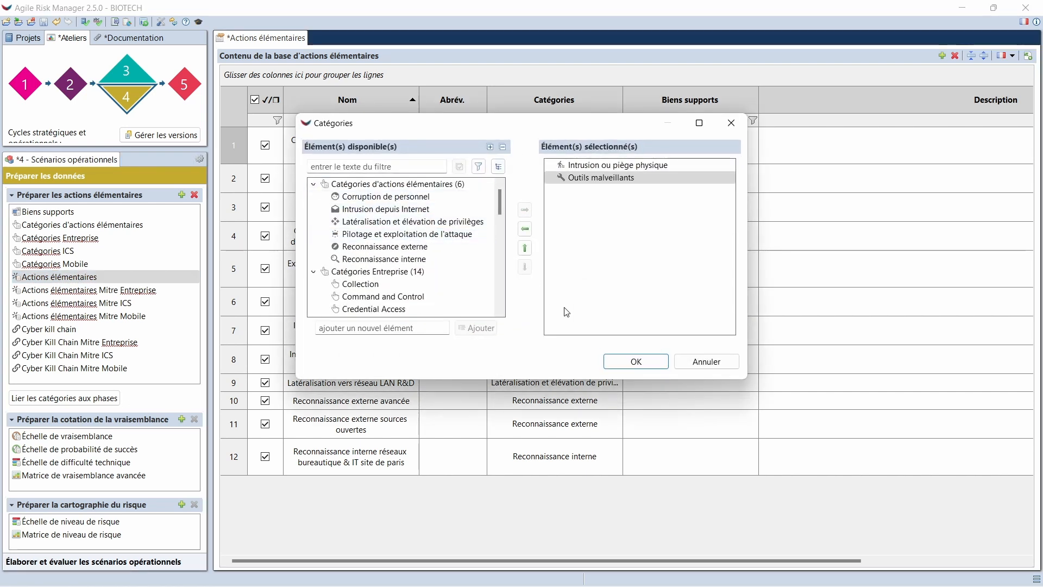
left_click(635, 363)
Assign the Entreprise category Windows as supporting asset of the action Clé USB piégée connectée sur un poste de R&D
double_click(657, 138)
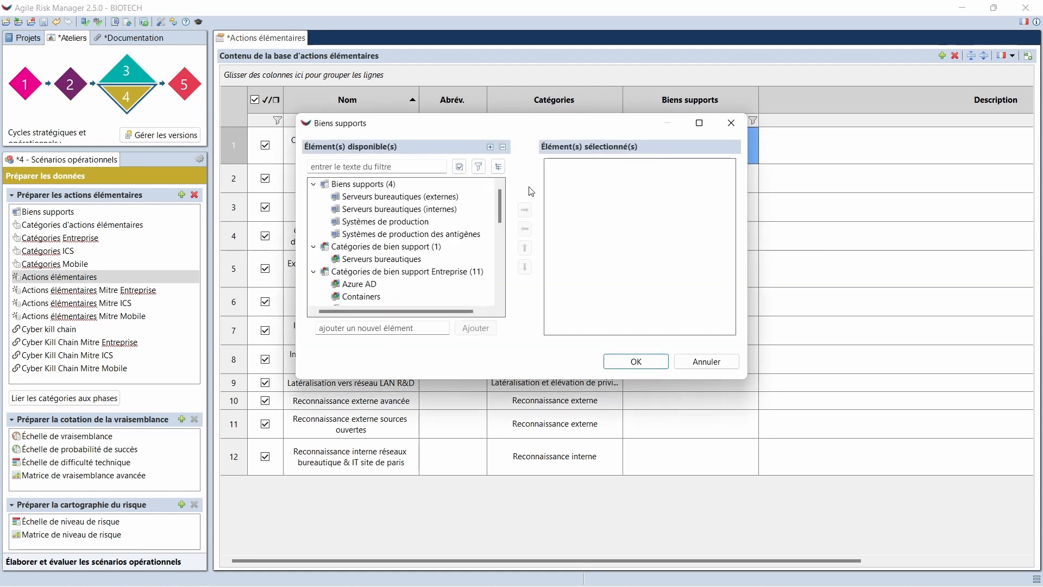
scroll(404, 253, "down", 2)
scroll(404, 254, "down", 1)
double_click(368, 297)
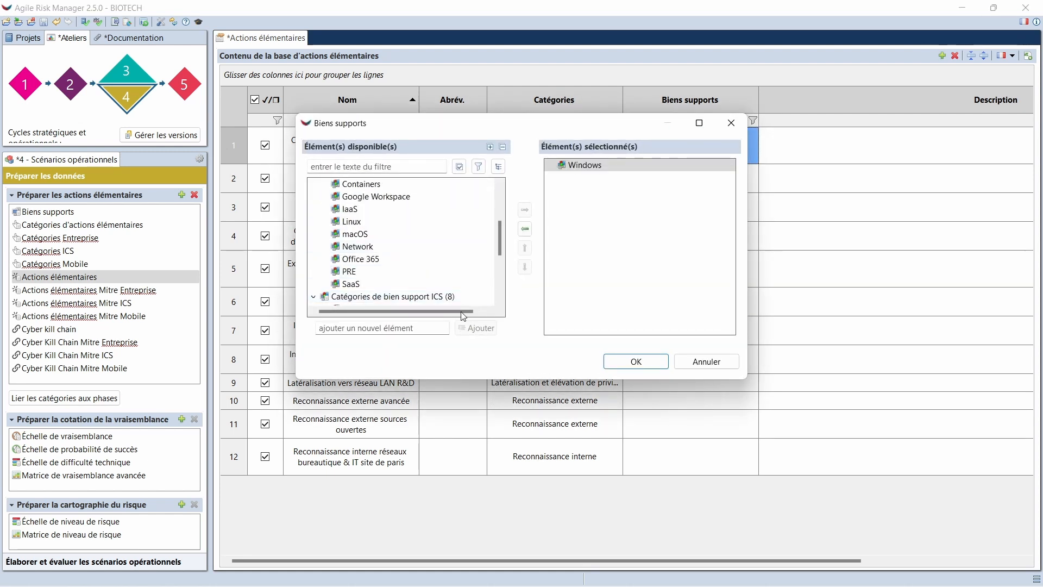
left_click(642, 368)
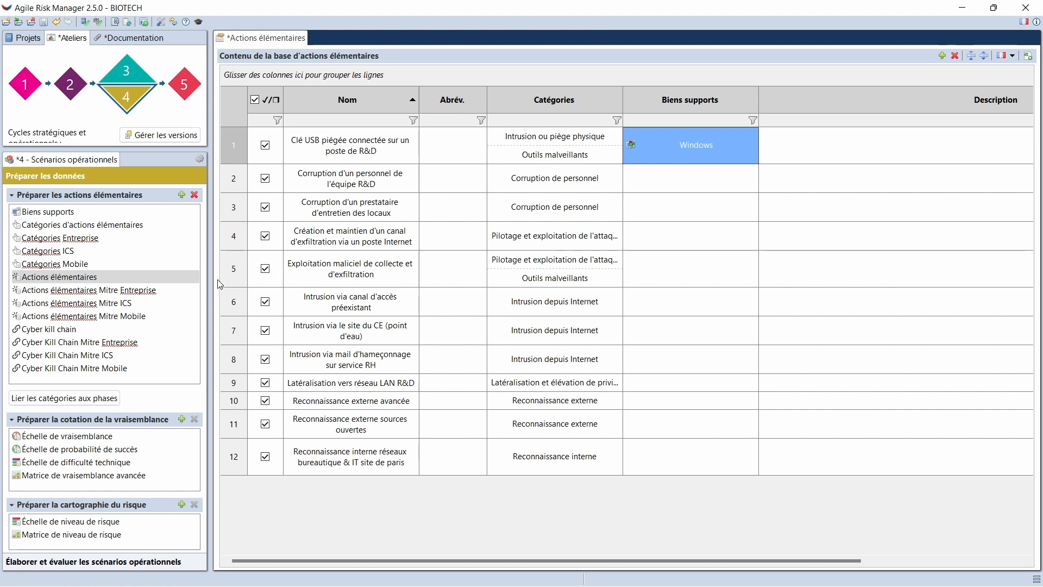
left_click(194, 290)
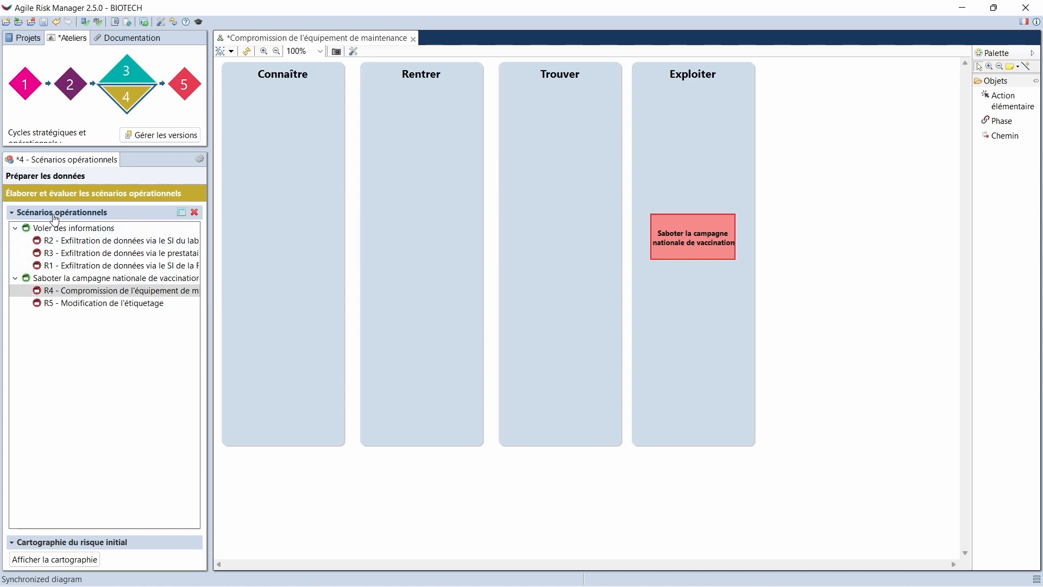
Switch scenario R4 to the tabular view and start a new attack path with the elementary action Reconnaissance externe avancée
left_click(182, 213)
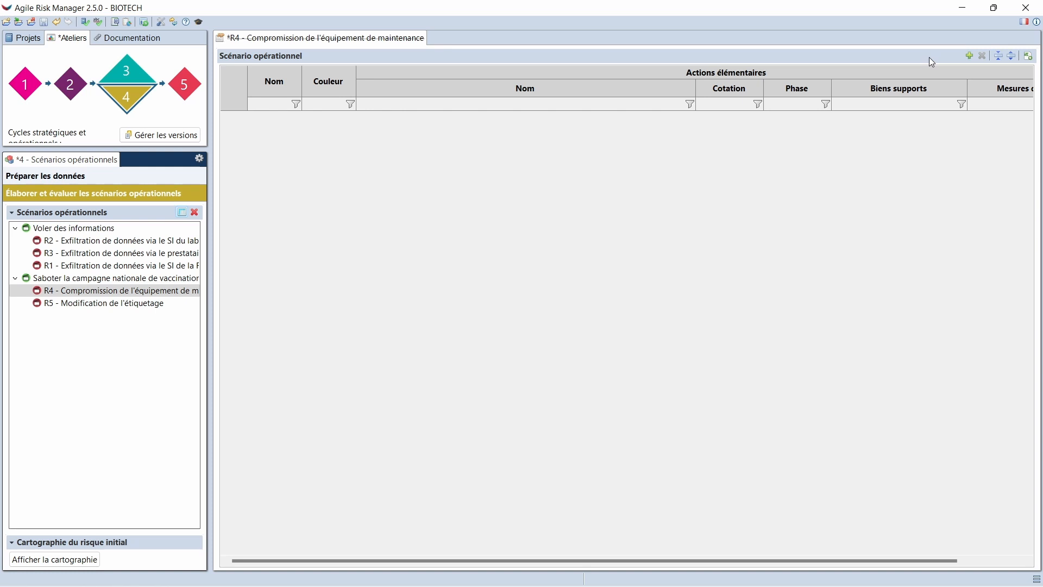
left_click(967, 55)
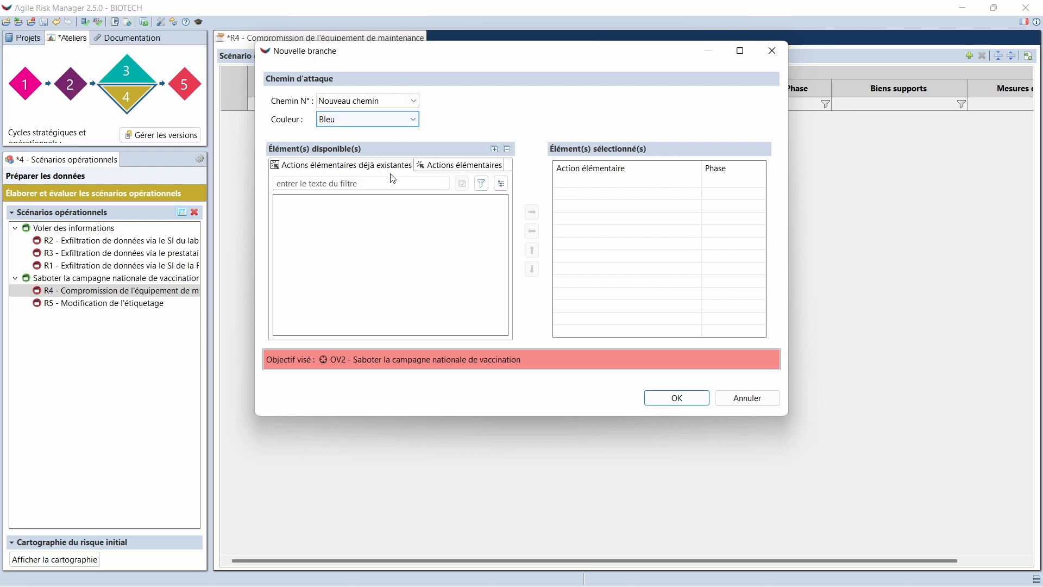
left_click(435, 169)
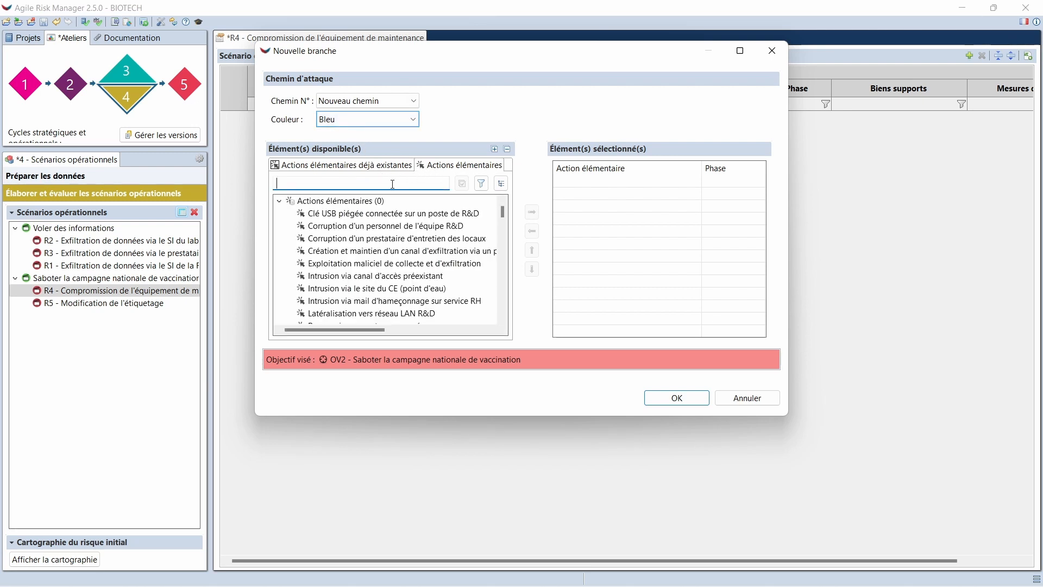
type("reco")
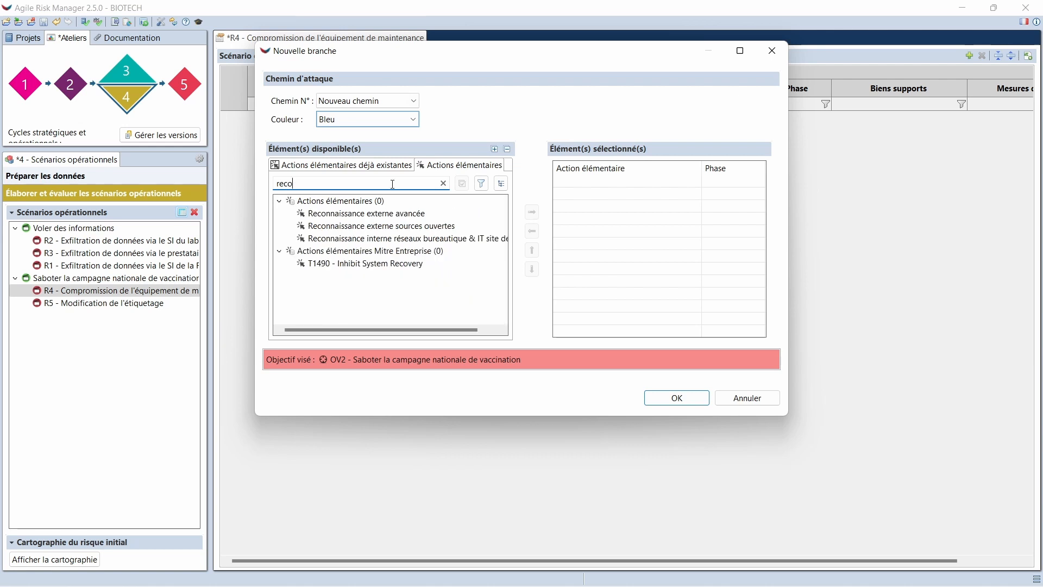
double_click(379, 215)
Filter the available actions on "clé us" and add Clé USB piégée connectée sur un poste de R&D to the new path
double_click(306, 184)
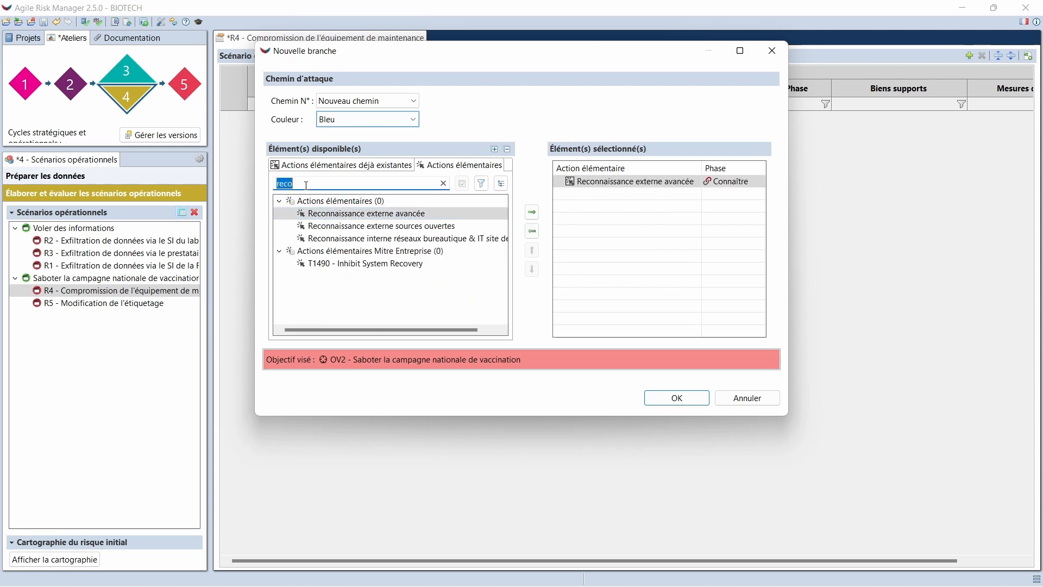
type("clé us")
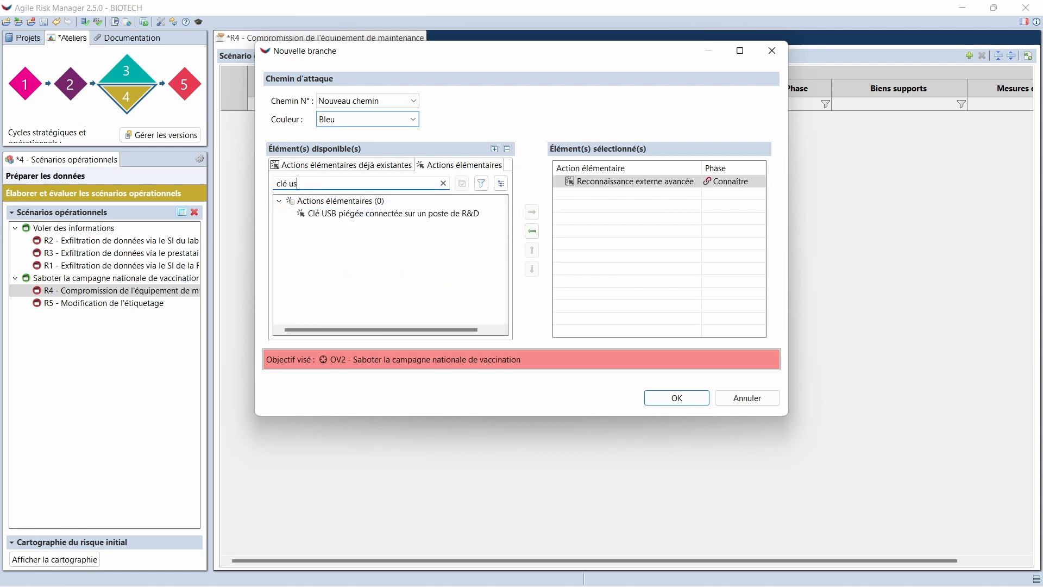
double_click(337, 213)
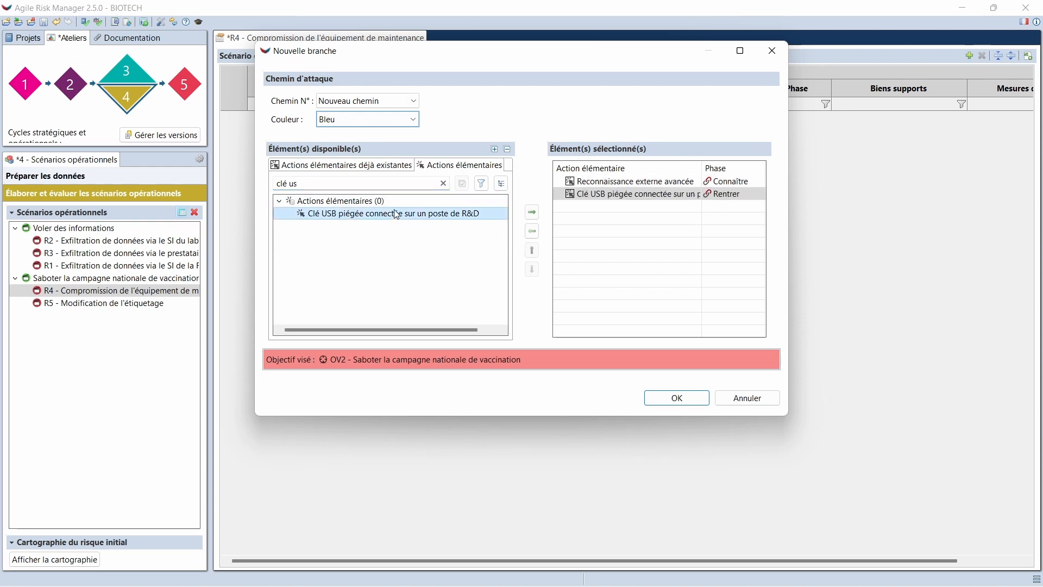
Add Corruption d'un personnel de l'équipe R&D to the path, assign it to the Trouver phase, and create the branch
left_click(340, 180)
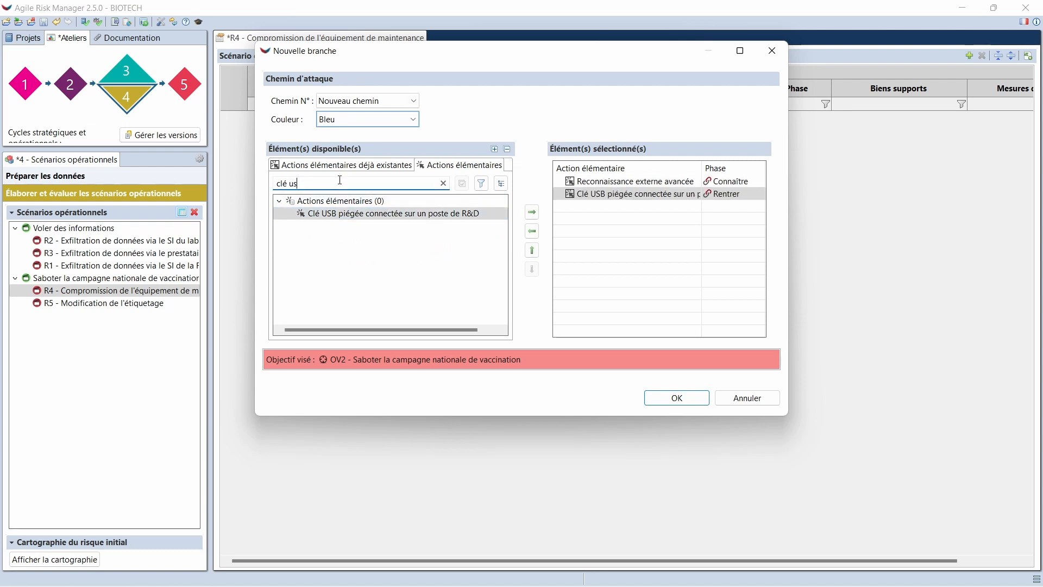
left_click_drag(340, 179, 274, 183)
type("cio")
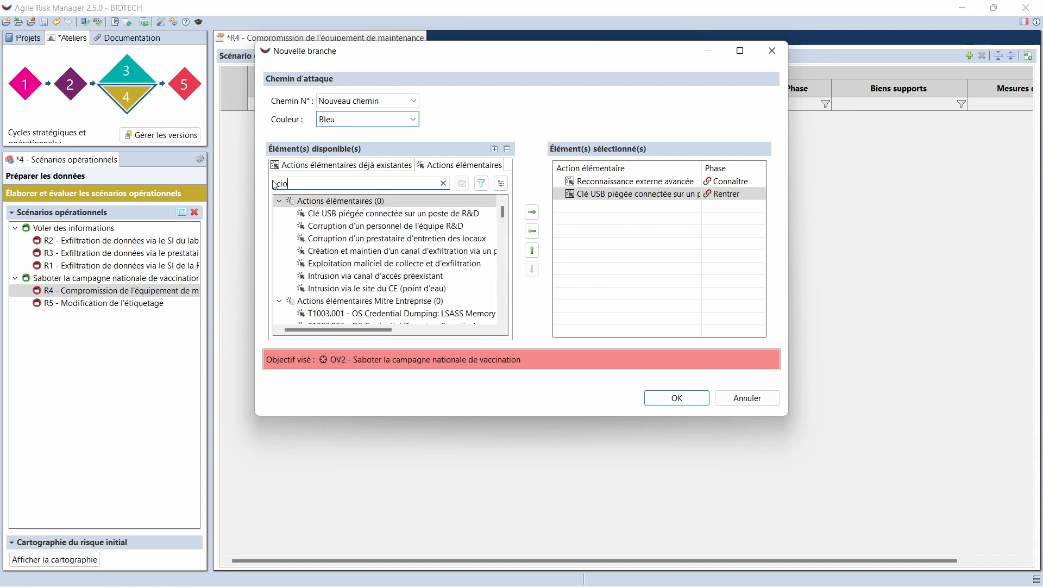
type("rru")
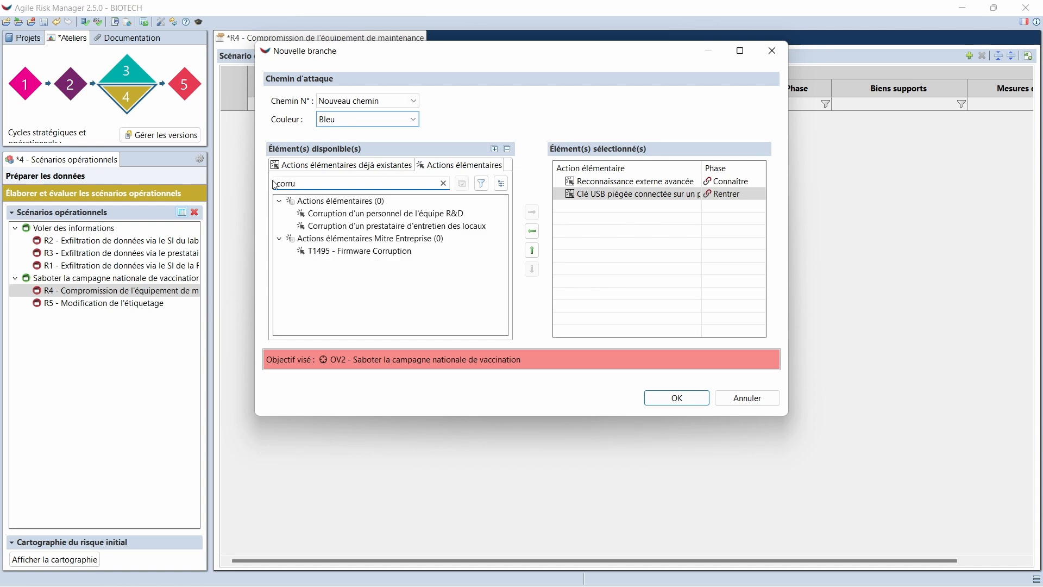
double_click(413, 213)
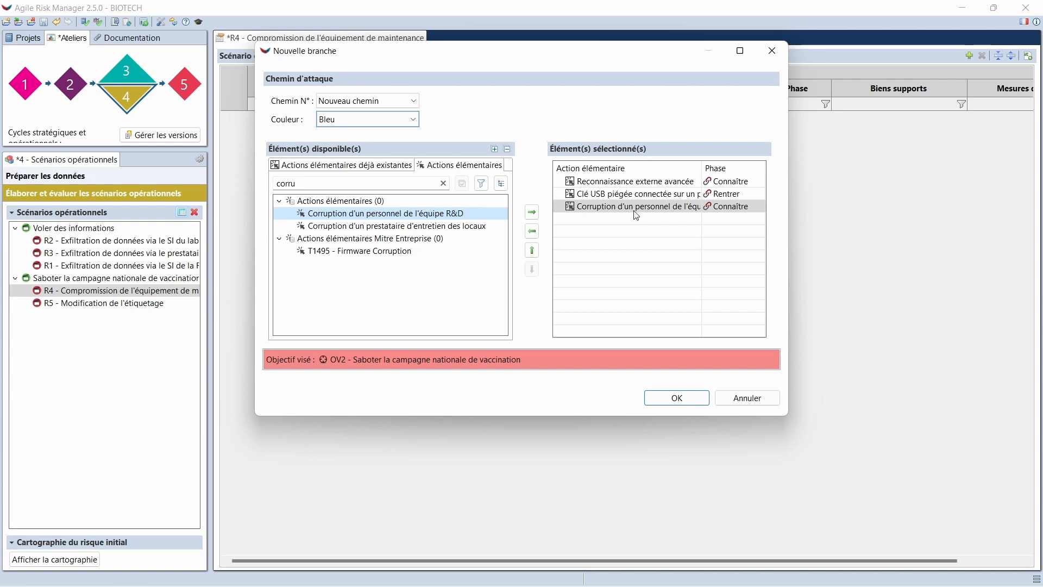
left_click(737, 206)
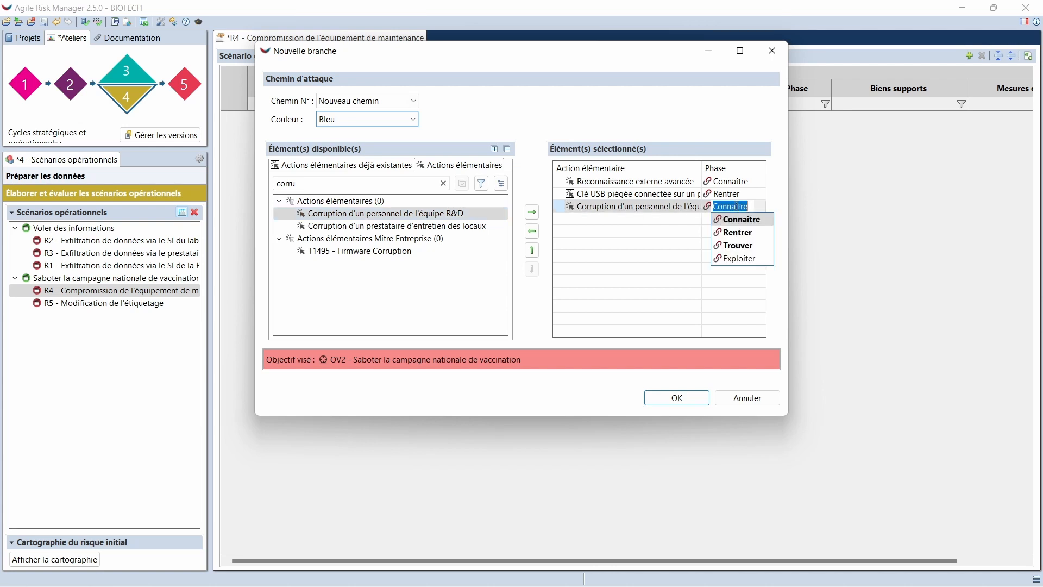
left_click(737, 245)
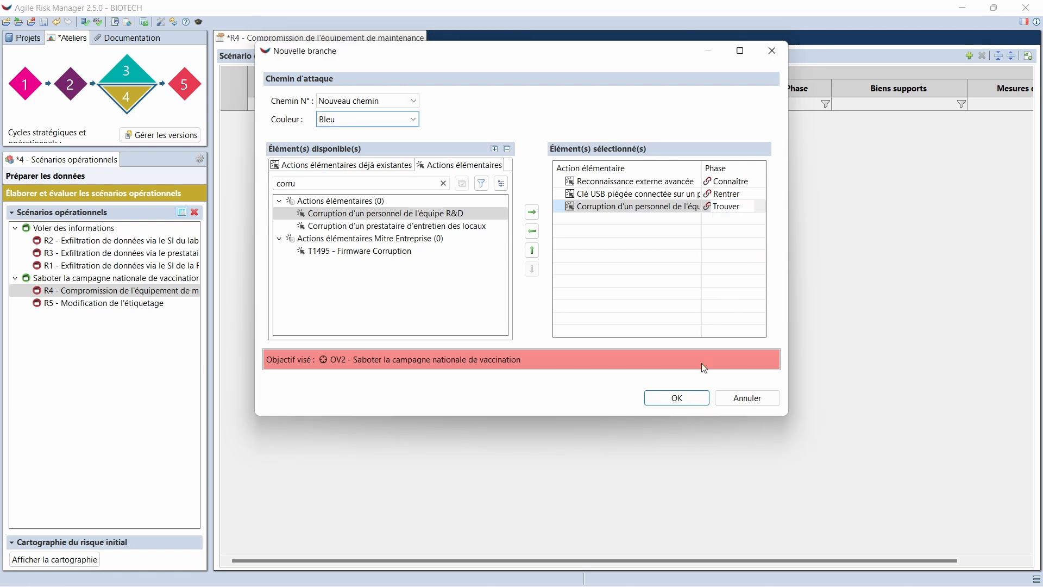
left_click(688, 398)
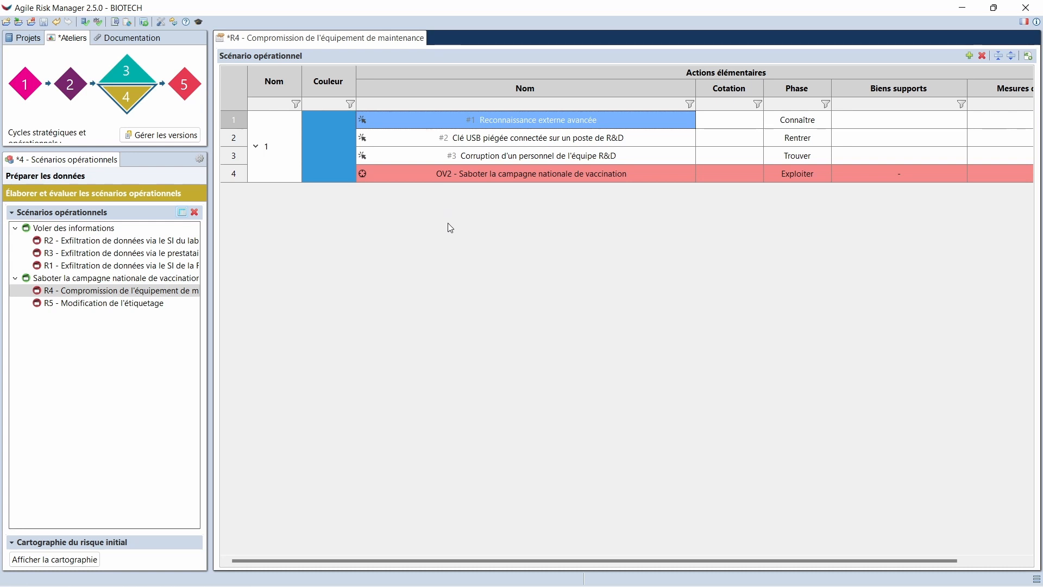
Check the new R4 attack path in the diagram view, and return to the tabular view
left_click(183, 214)
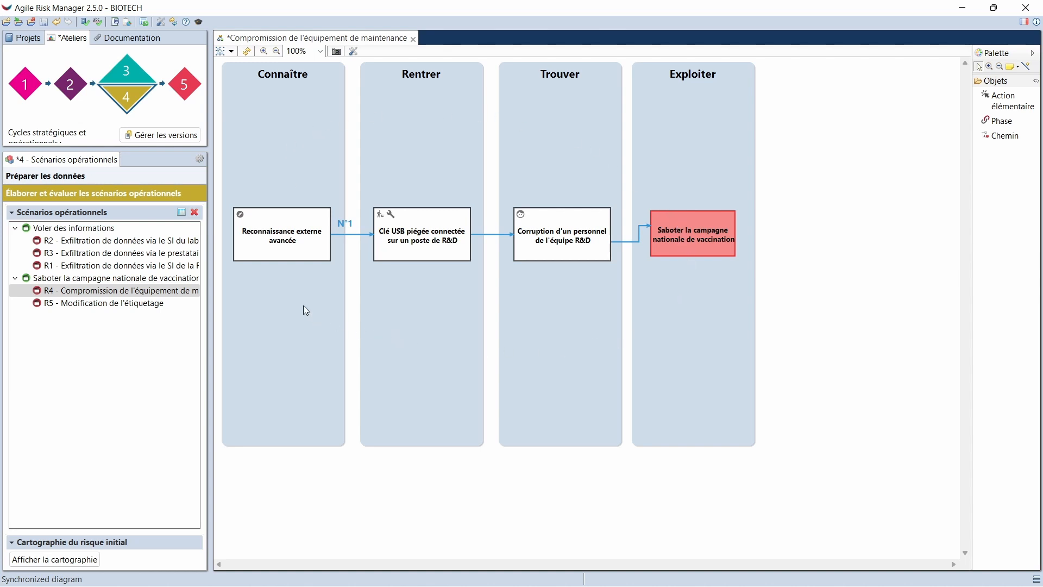
left_click(181, 213)
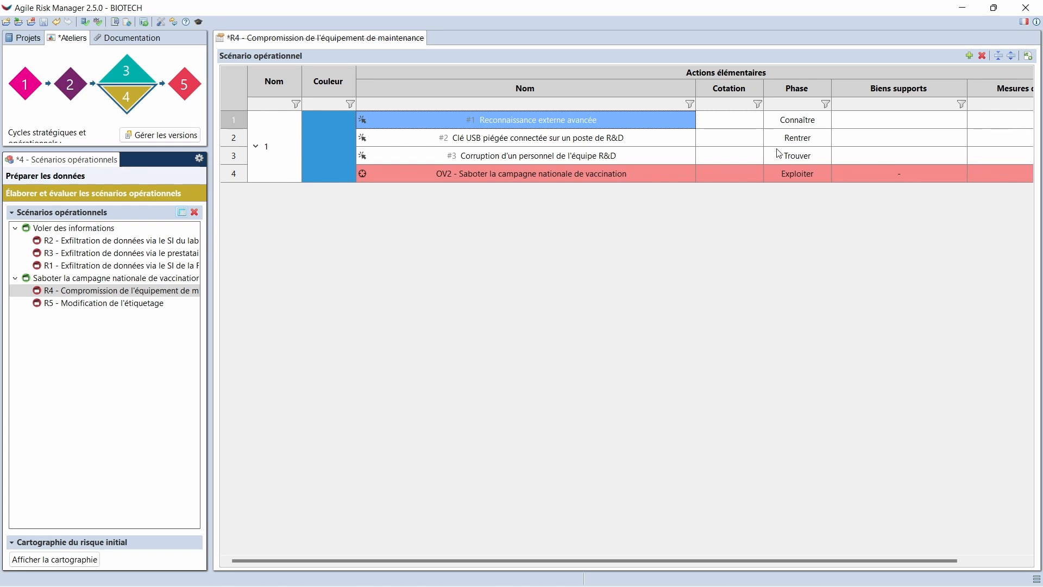
Rate Reconnaissance externe avancée with success probability 3. Significatif and technical difficulty 3. Modéré
double_click(738, 122)
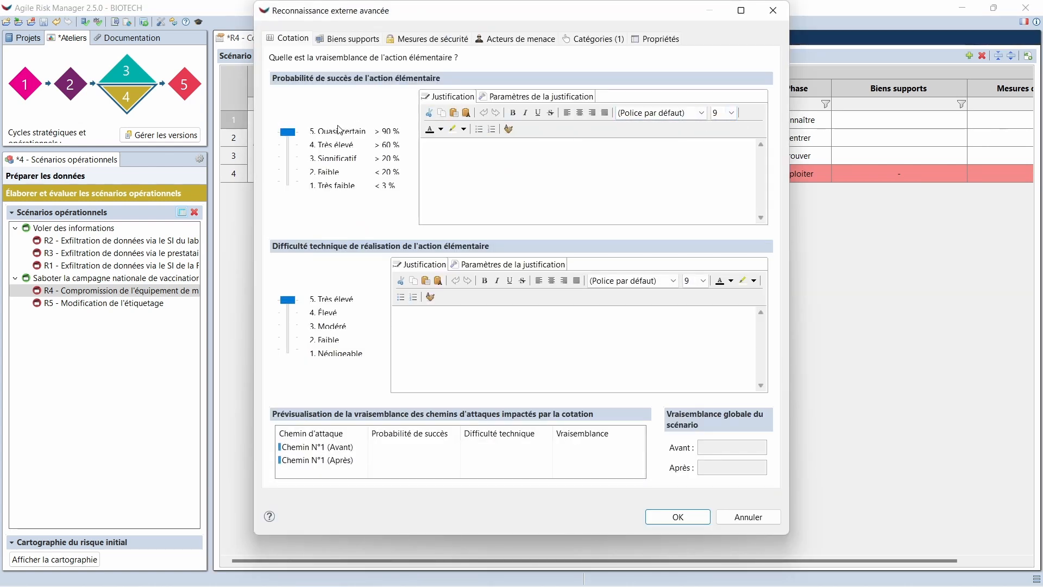
left_click(288, 163)
left_click(288, 163)
left_click(292, 333)
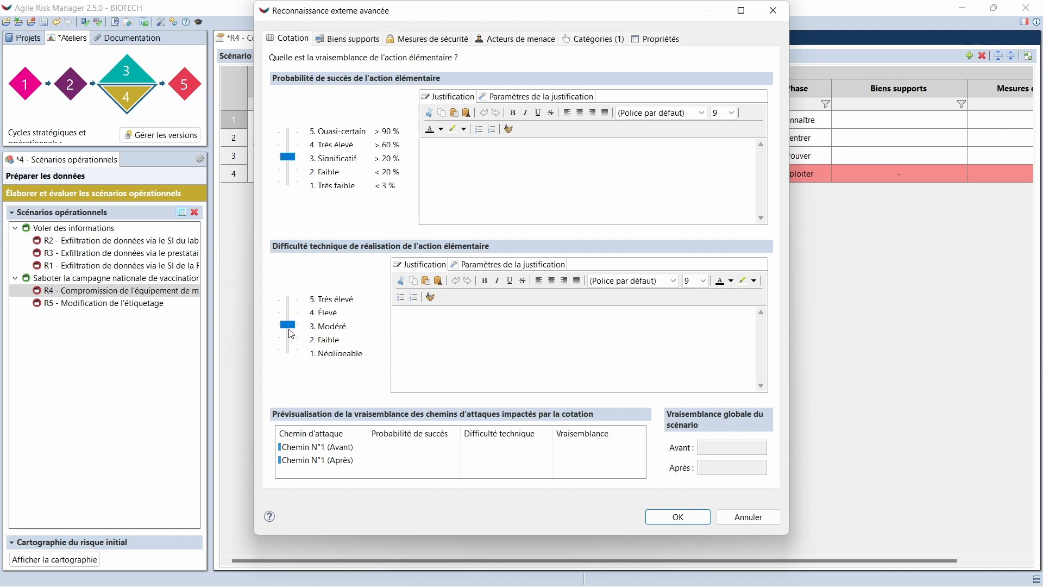
left_click(666, 516)
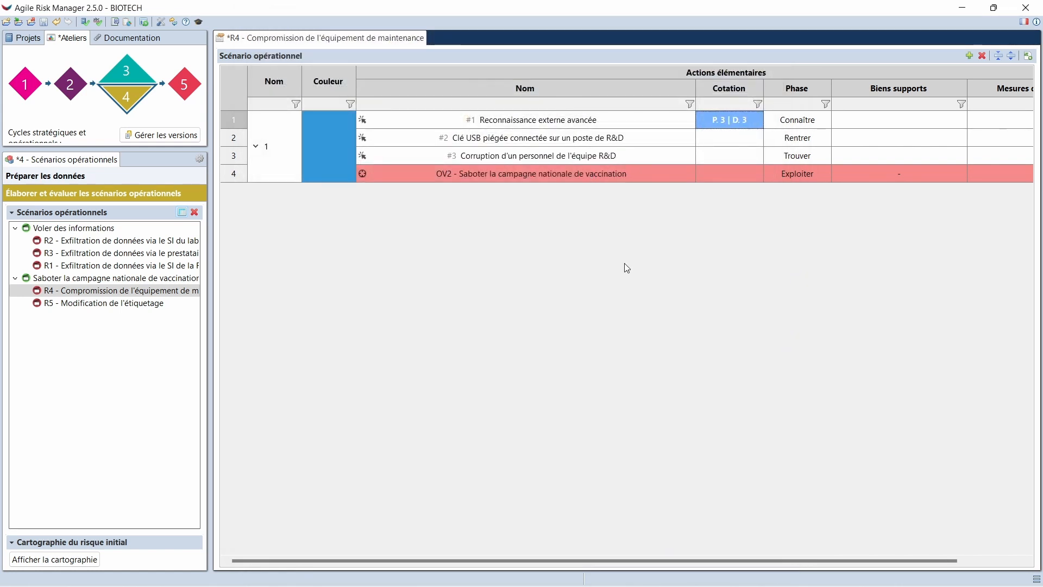
Rate Clé USB piégée connectée sur un poste de R&D with success probability 3. Significatif and technical difficulty 3. Modéré
left_click(737, 142)
double_click(735, 139)
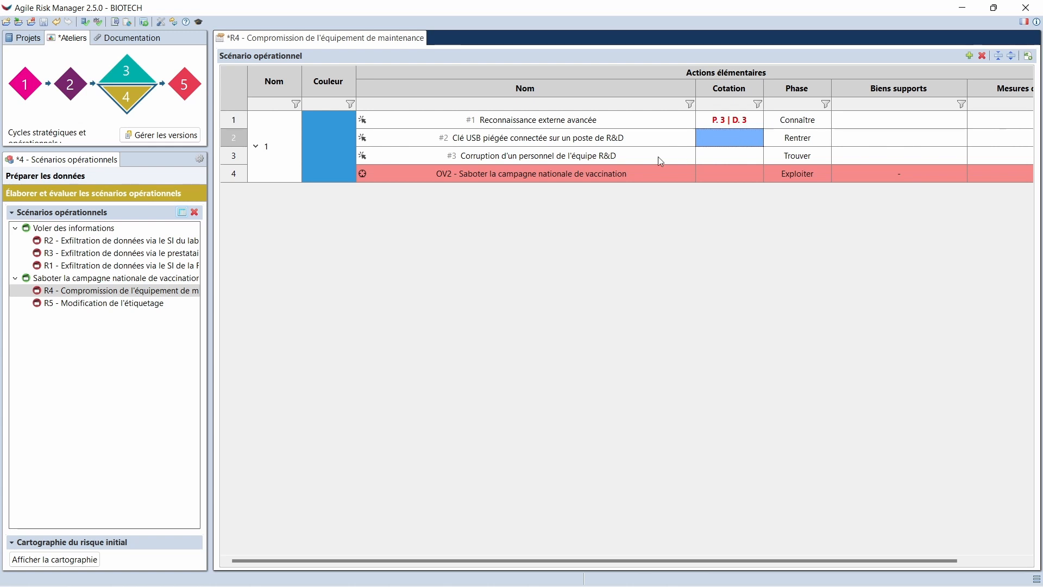
left_click(286, 162)
left_click(286, 162)
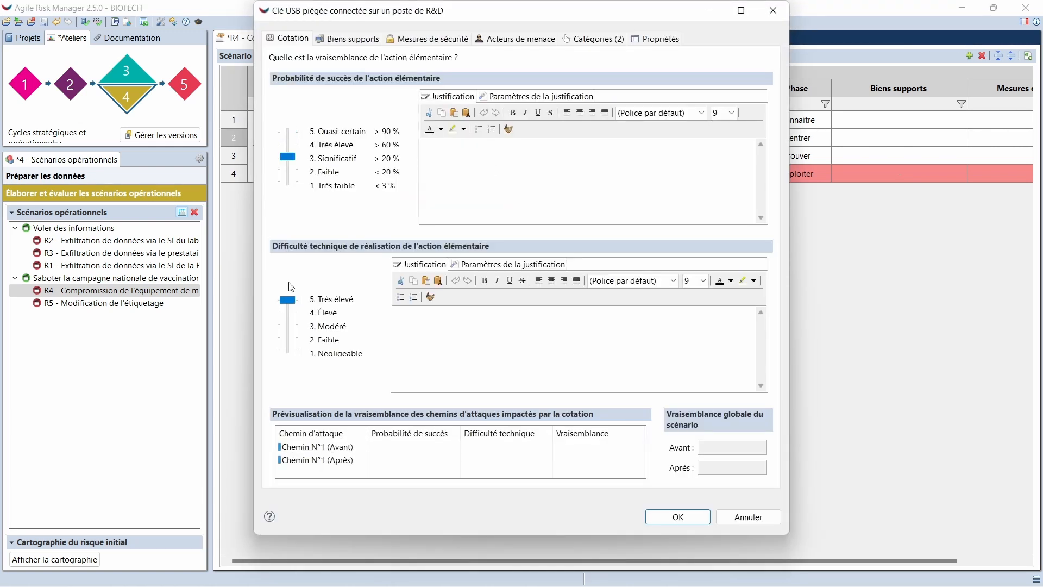
left_click(288, 341)
left_click(288, 341)
left_click(691, 520)
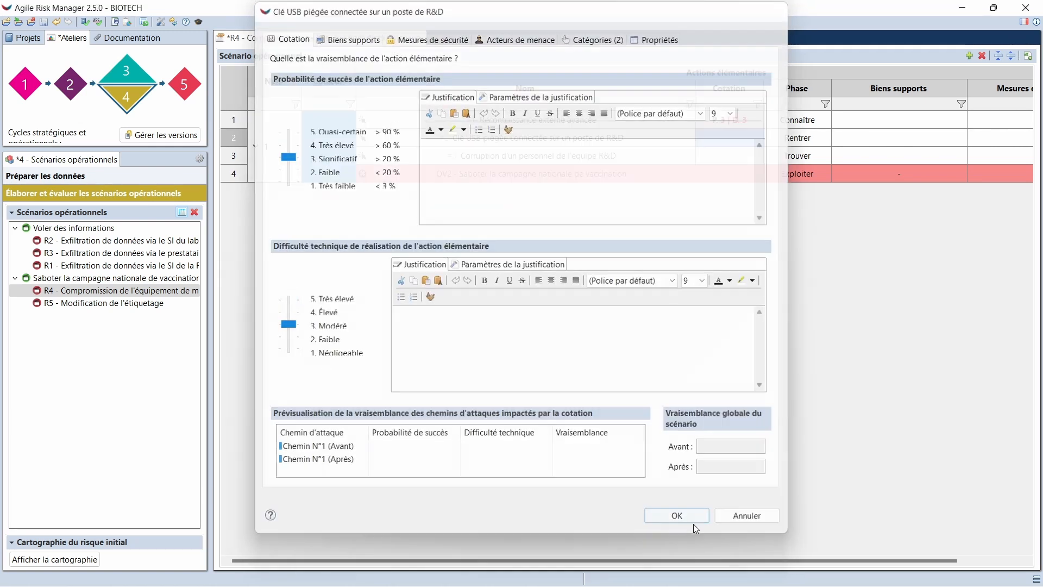
Rate Corruption d'un personnel de l'équipe R&D with success probability 3. Significatif and technical difficulty 3. Modéré
left_click(716, 159)
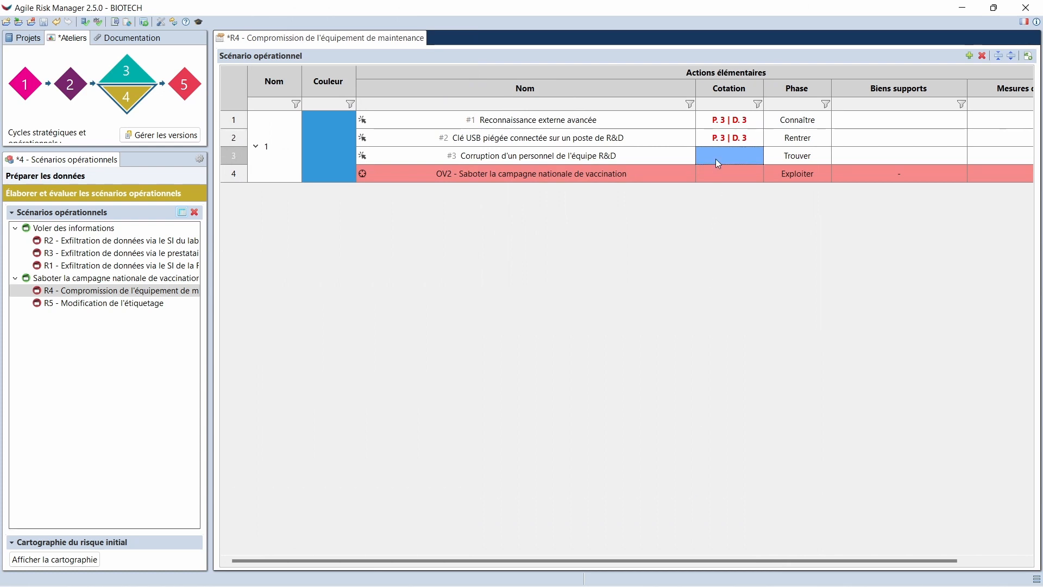
double_click(715, 159)
left_click(294, 168)
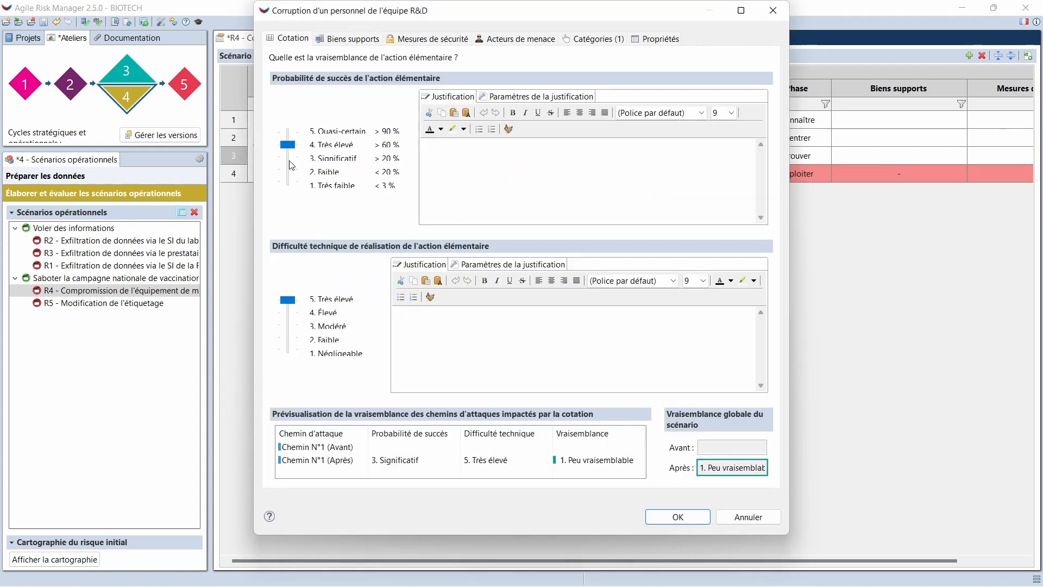
left_click(294, 168)
left_click(287, 335)
left_click(286, 336)
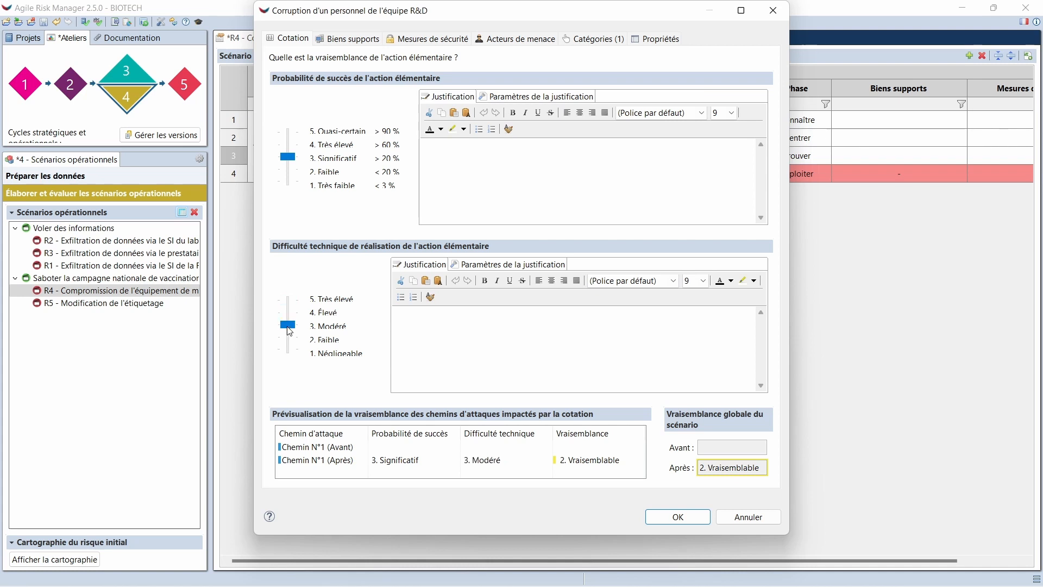
left_click(677, 517)
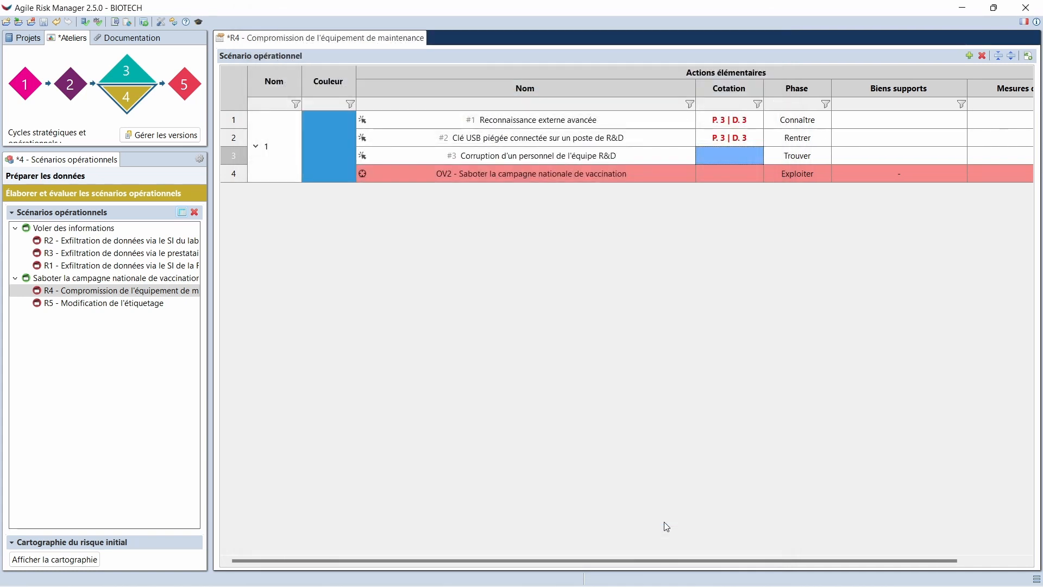
left_click(755, 428)
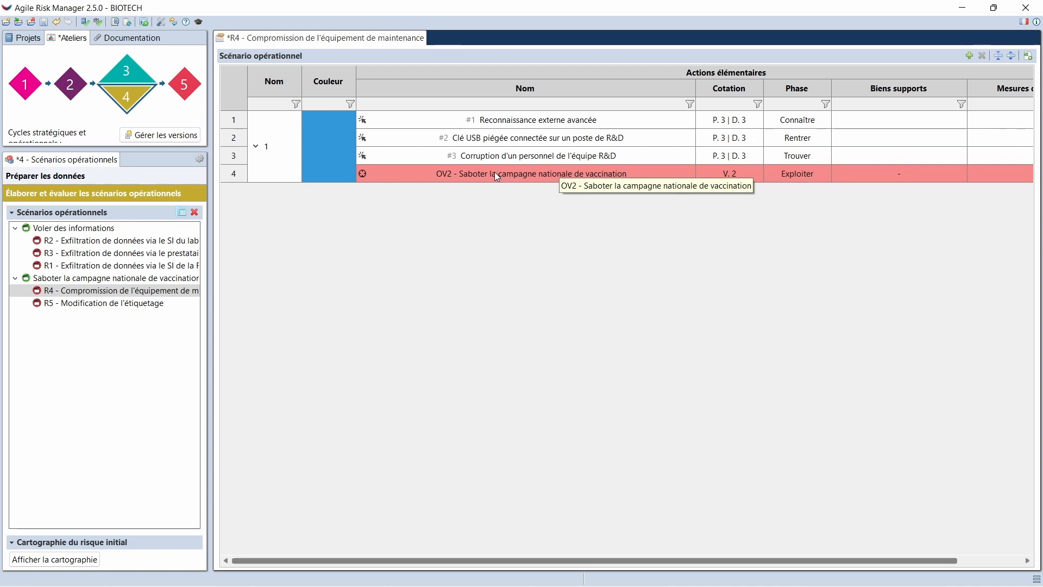
Review the proposed and retained likelihood of the scenario in the rating of OV2 - Saboter la campagne nationale de vaccination
left_click(722, 174)
left_click(723, 174)
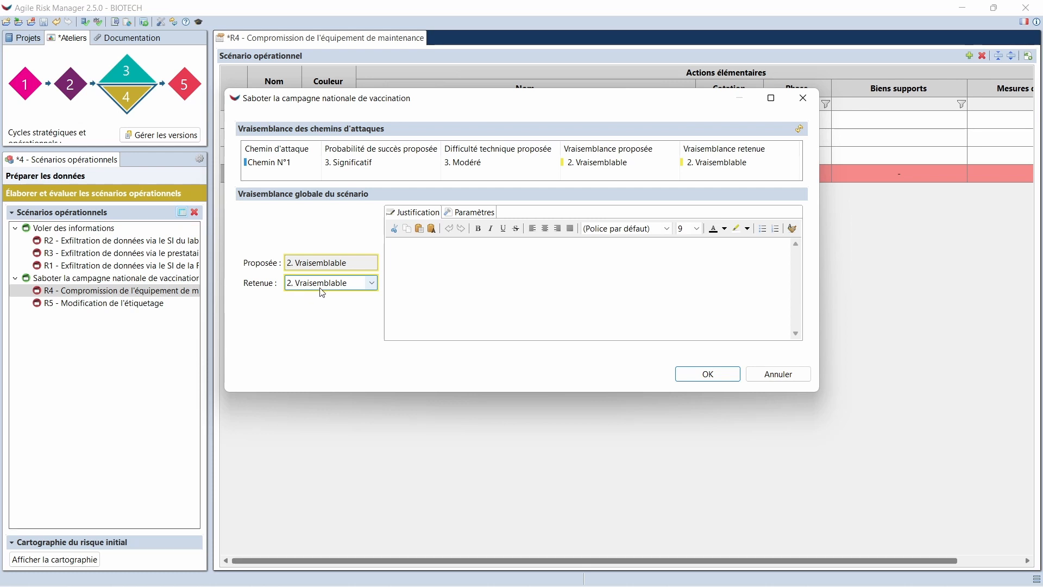
left_click(686, 375)
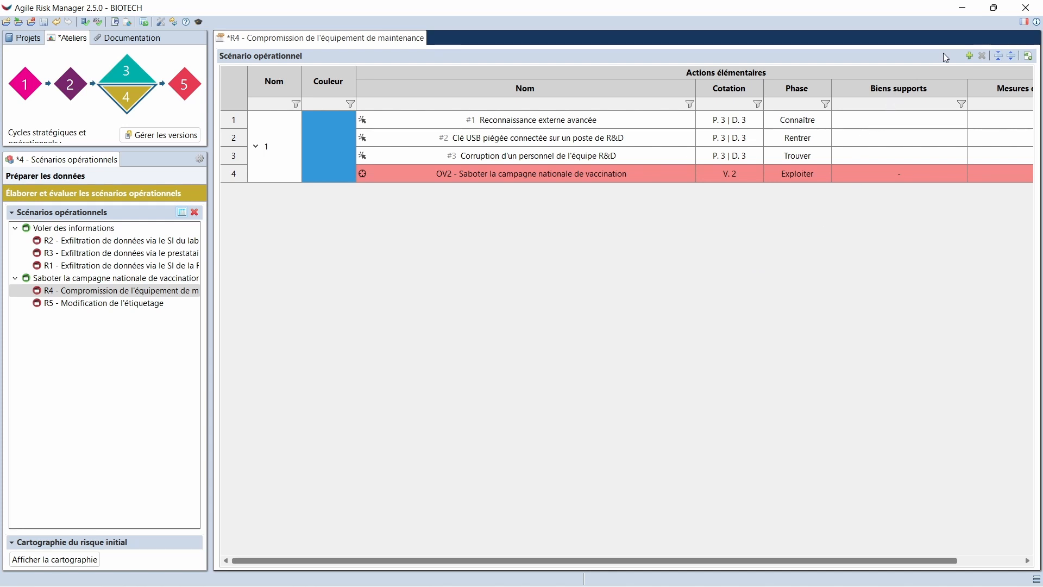
Start a second attack path for R4 and add Reconnaissance externe avancée, found with the filter "reconn"
left_click(970, 56)
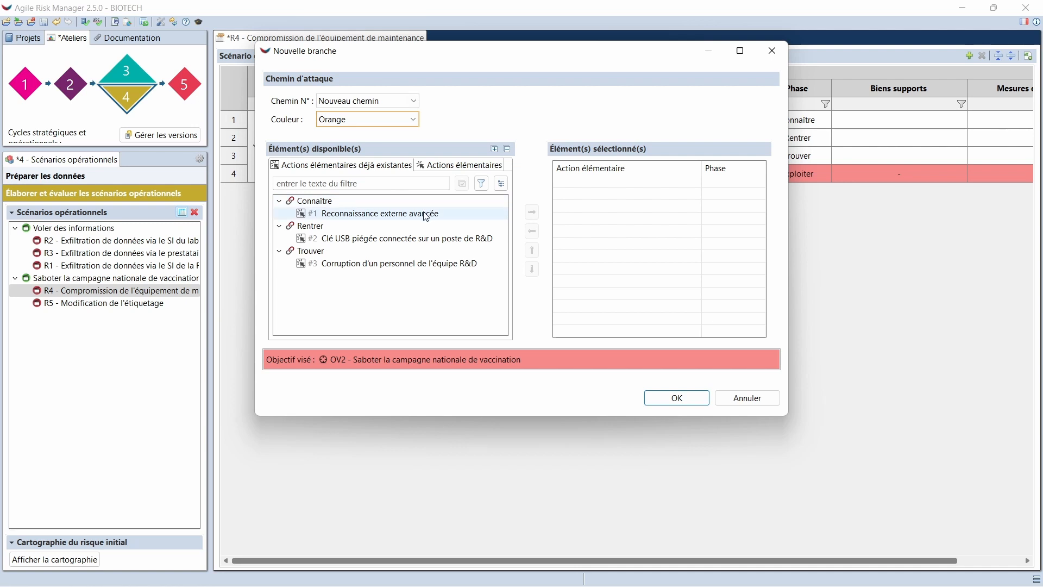
left_click(440, 170)
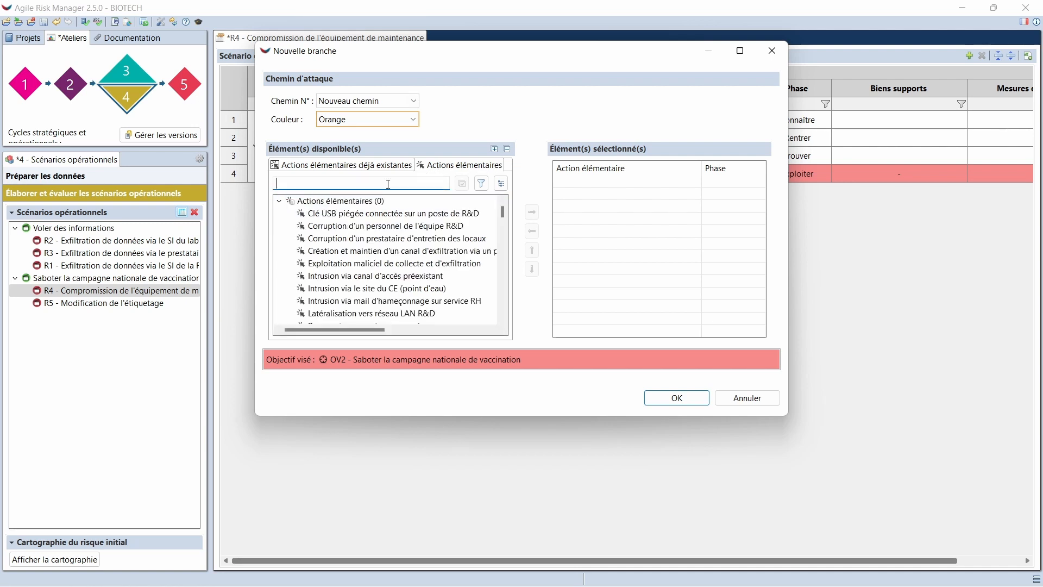
type("reconn")
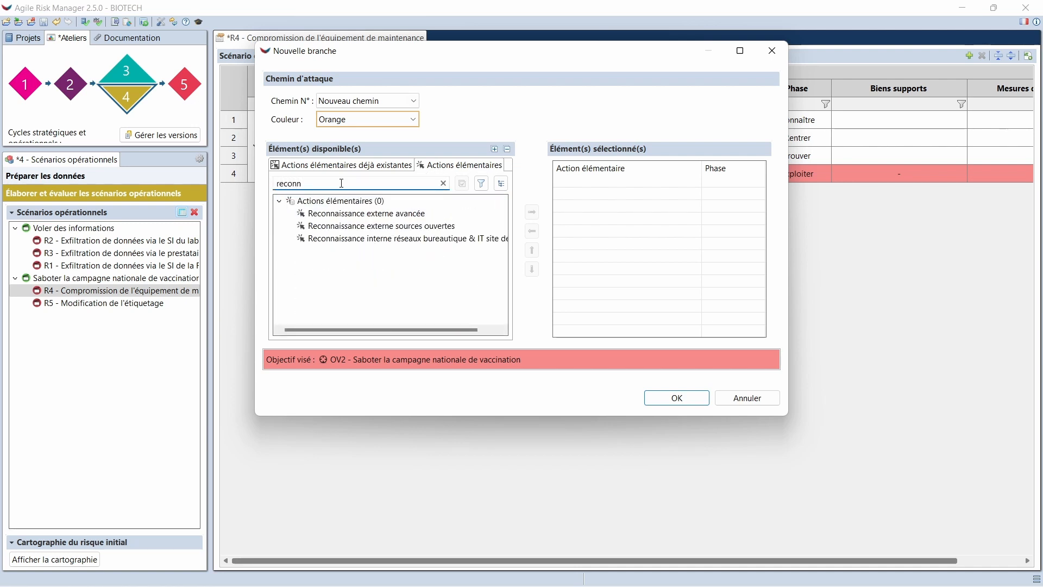
double_click(367, 217)
Filter on "clé" and add Clé USB piégée connectée sur un poste de R&D to the second attack path
double_click(350, 187)
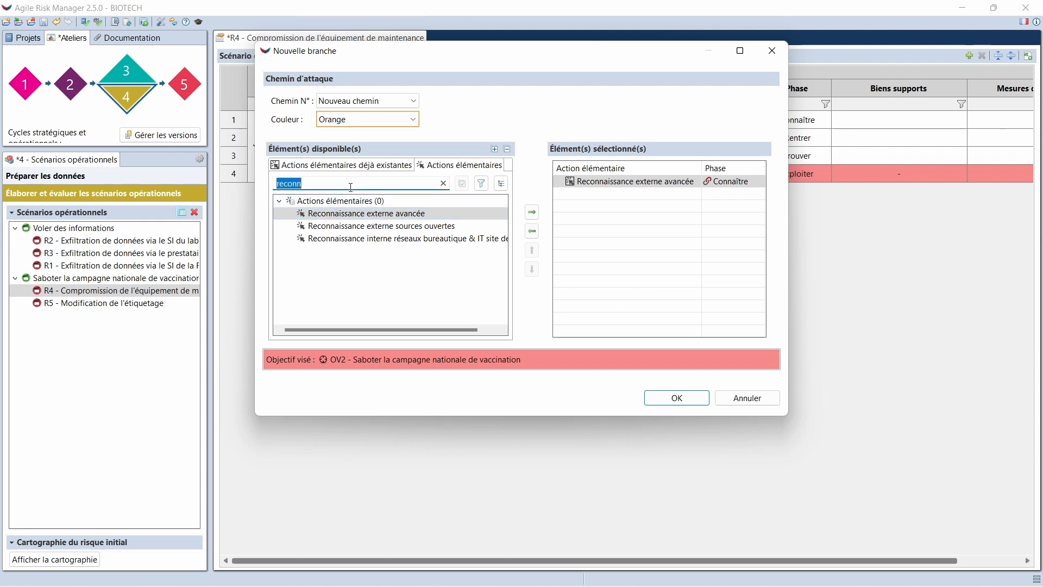
type("clé")
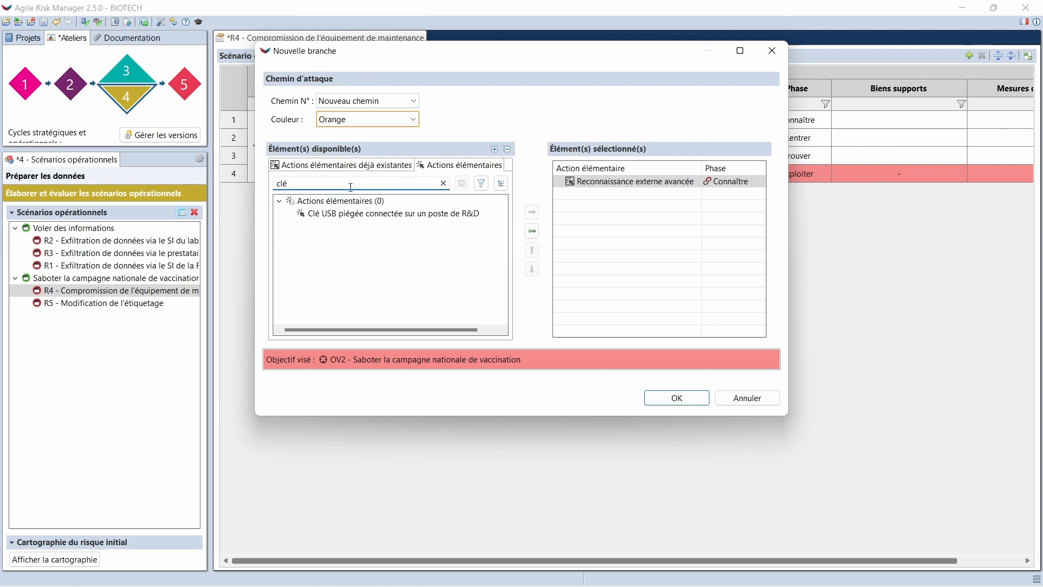
double_click(374, 215)
double_click(314, 185)
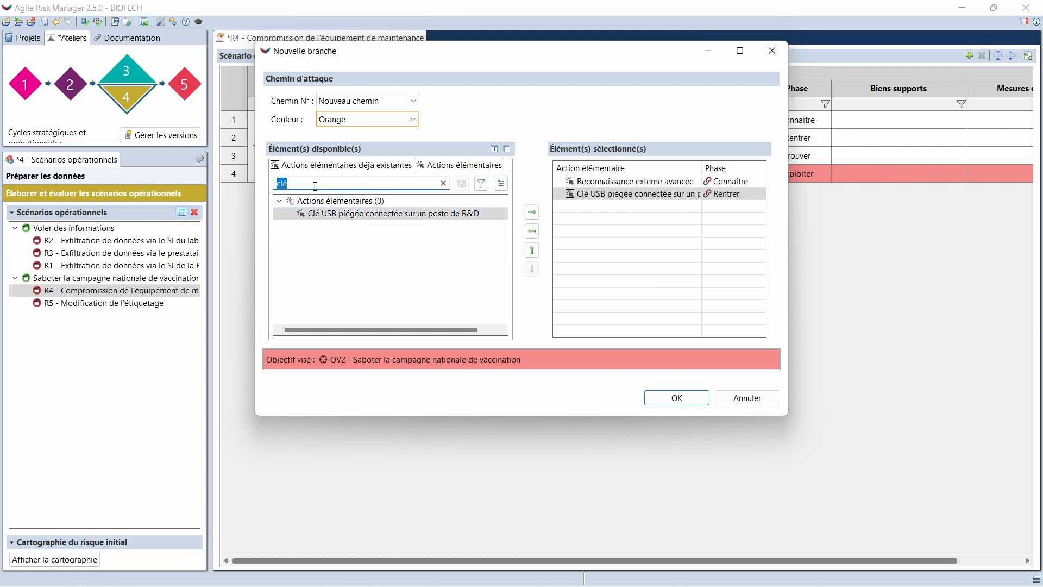
Filter on "corr", add Corruption d'un personnel de l'équipe R&D with phase Trouver to the second attack path, and validate the new branch
type("corr")
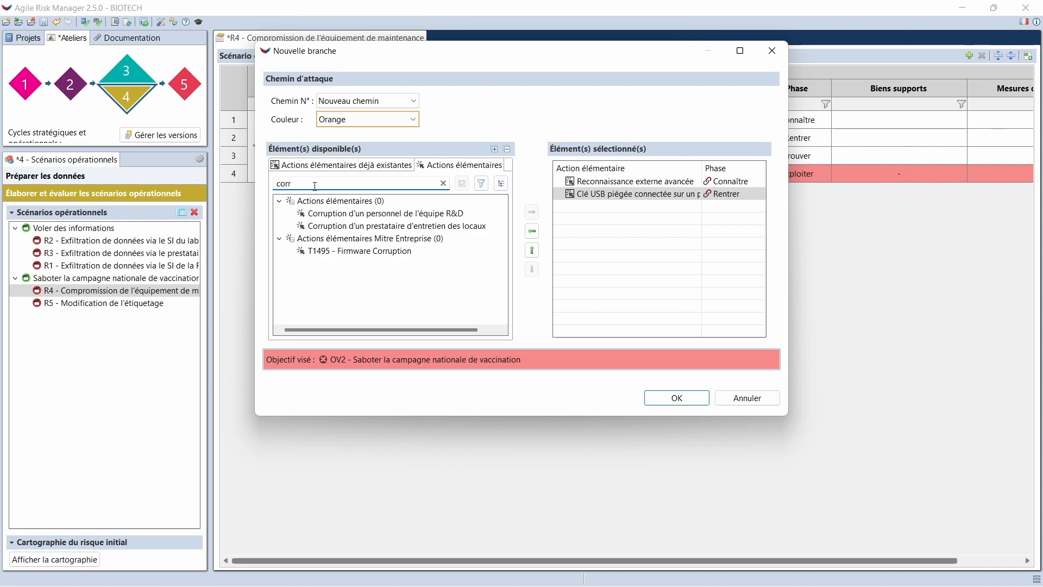
double_click(348, 213)
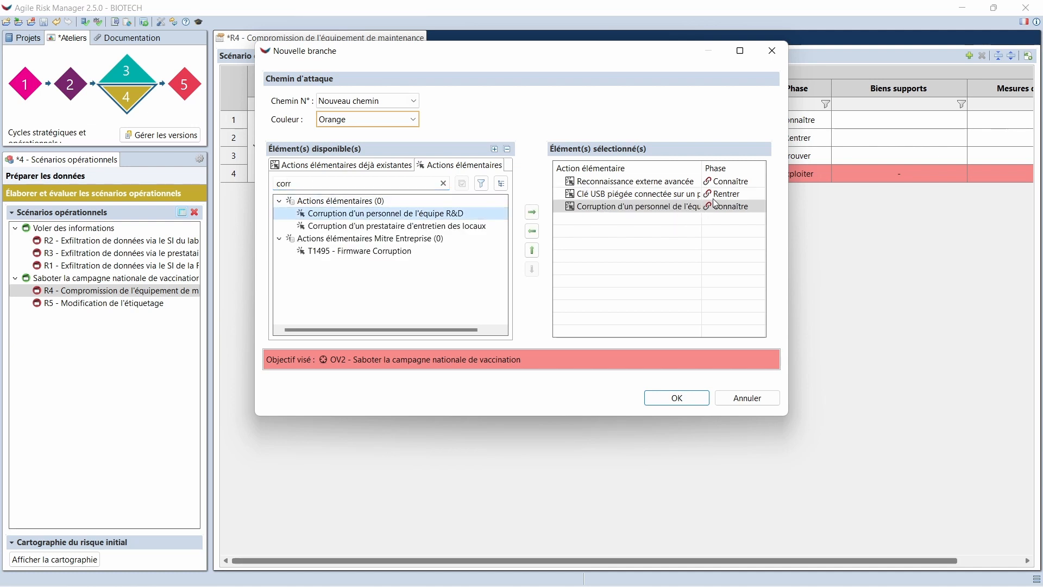
left_click(715, 206)
left_click(738, 247)
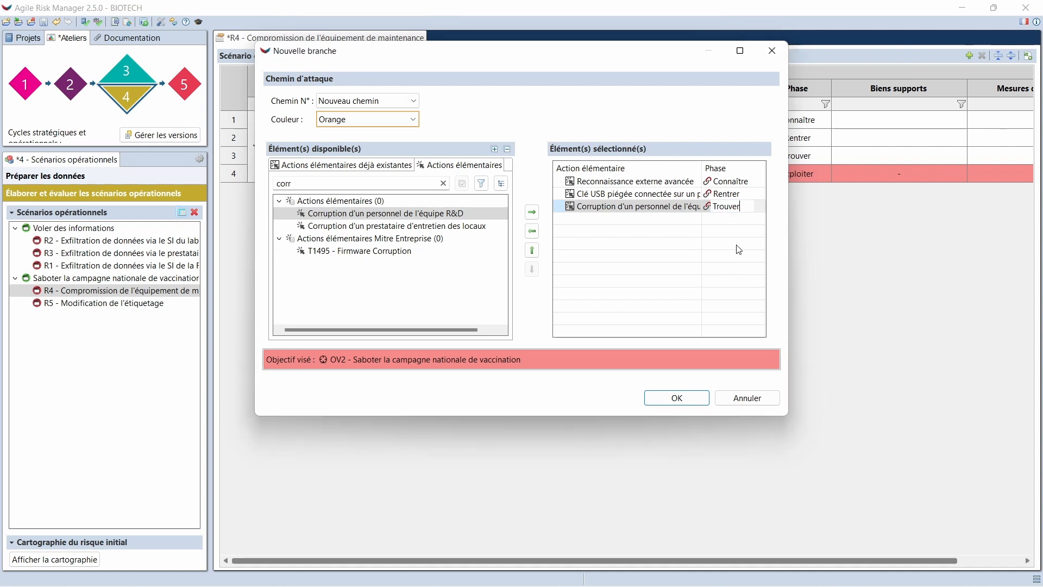
left_click(677, 398)
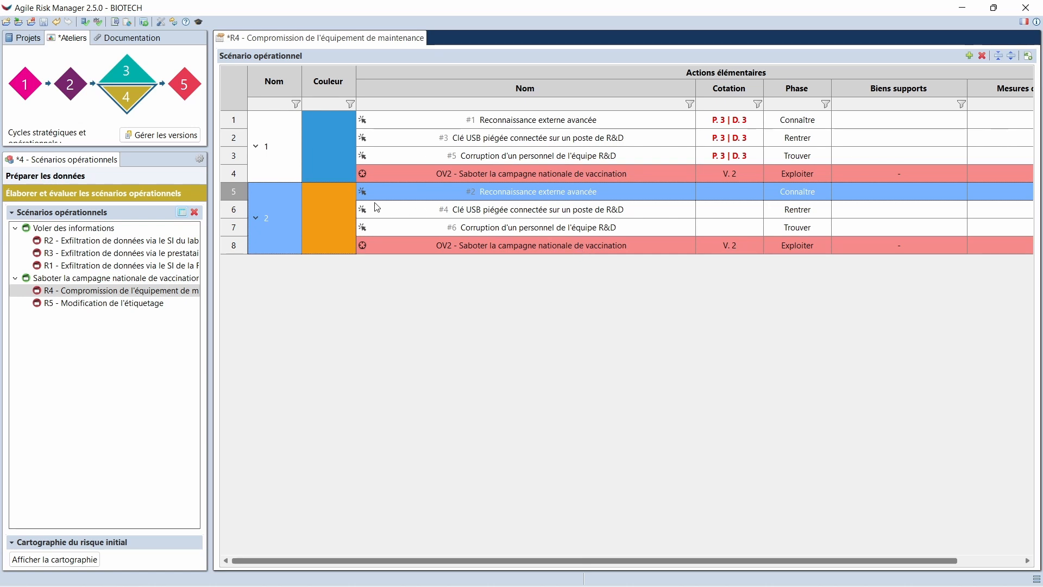
Check the second attack path's colour and display the R4 operational scenario as a diagram
mouse_move(338, 207)
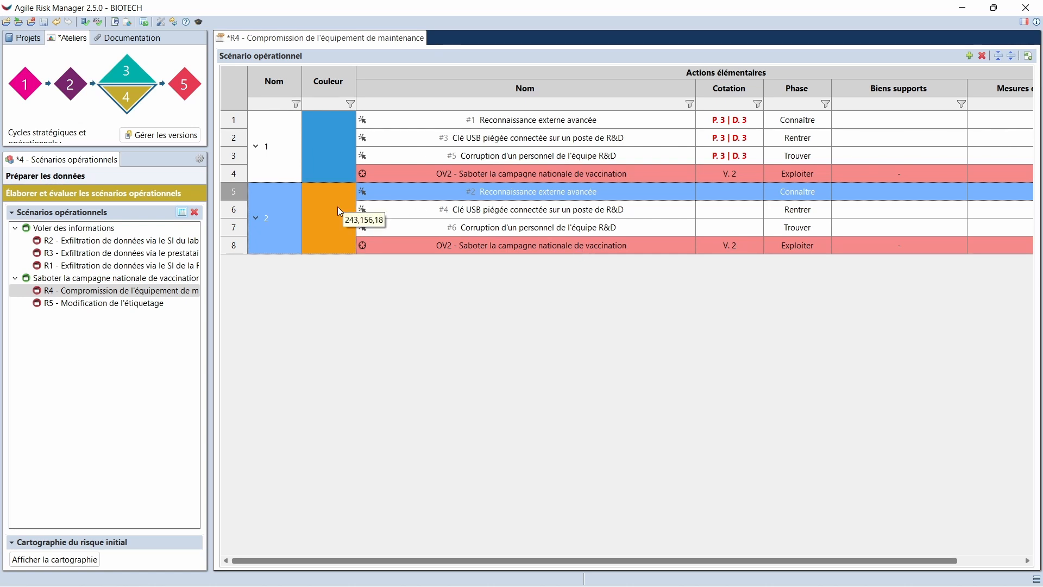
double_click(337, 206)
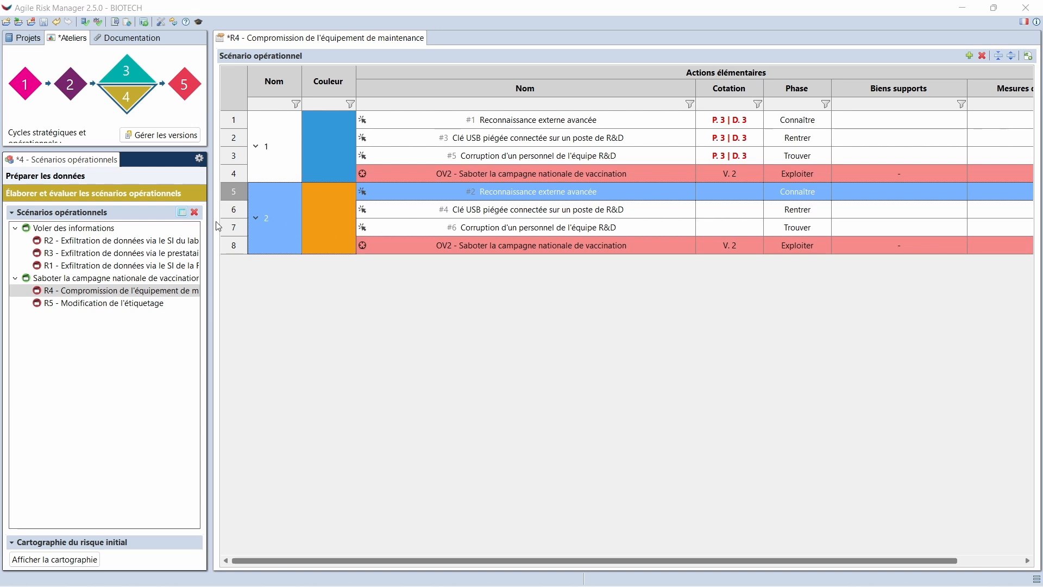
left_click(182, 212)
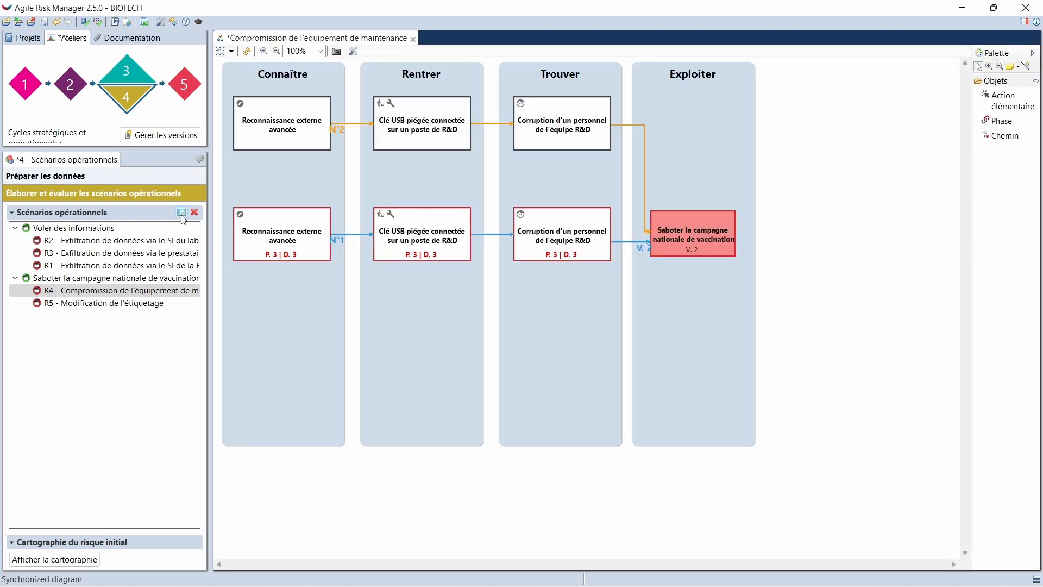